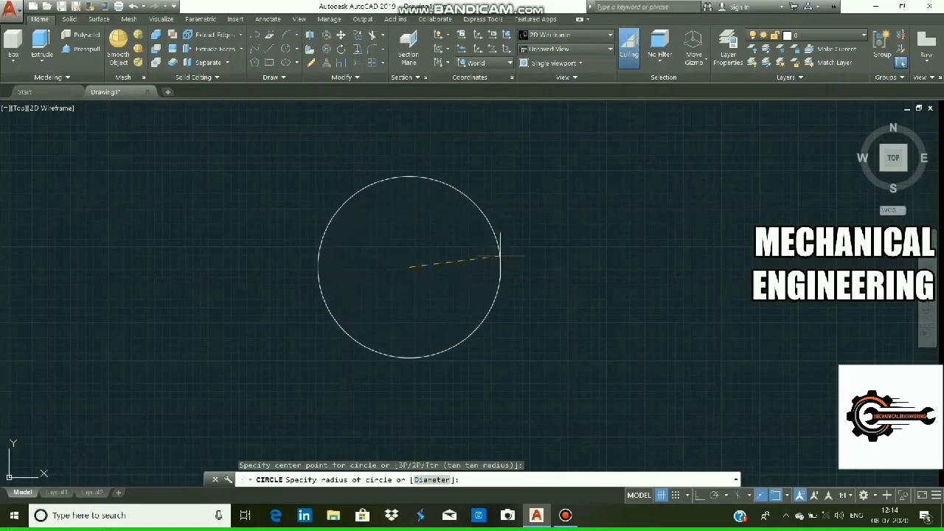
- Finish the first circle at radius 30 and recentre it in the view
text(0)
key(Return)
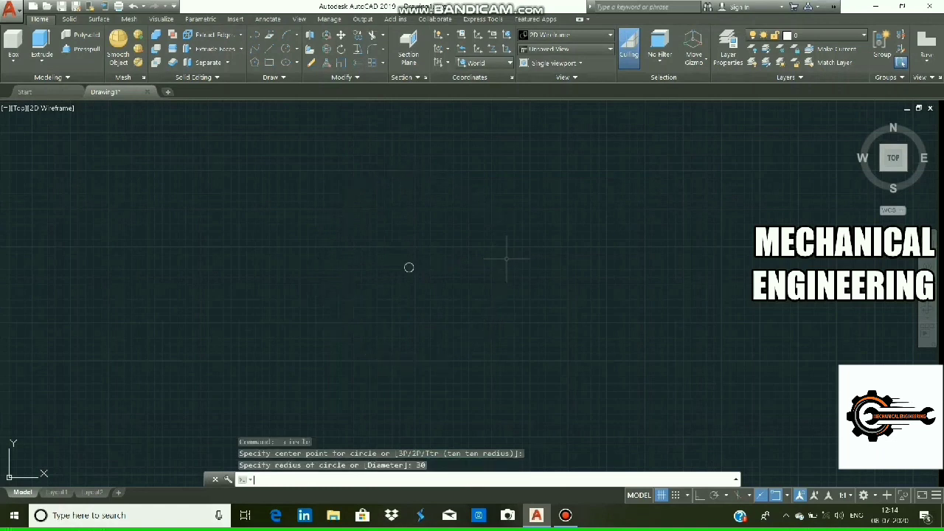
scroll(399, 265, up, 7)
scroll(435, 268, up, 2)
mouse_move(529, 307)
middle_down()
mouse_move(386, 324)
mouse_move(415, 276)
middle_up()
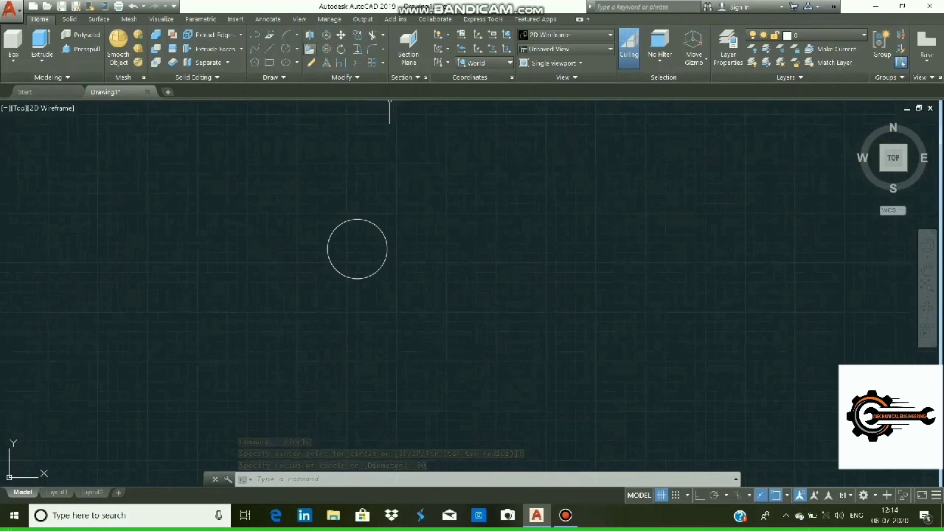
- Draw a radius-50 circle by centre and radius on the same centre
click(296, 48)
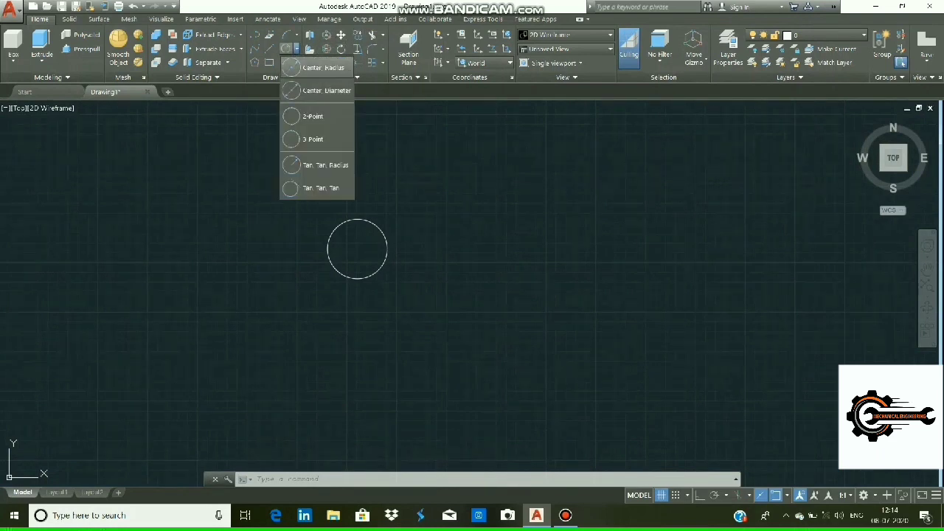
click(310, 68)
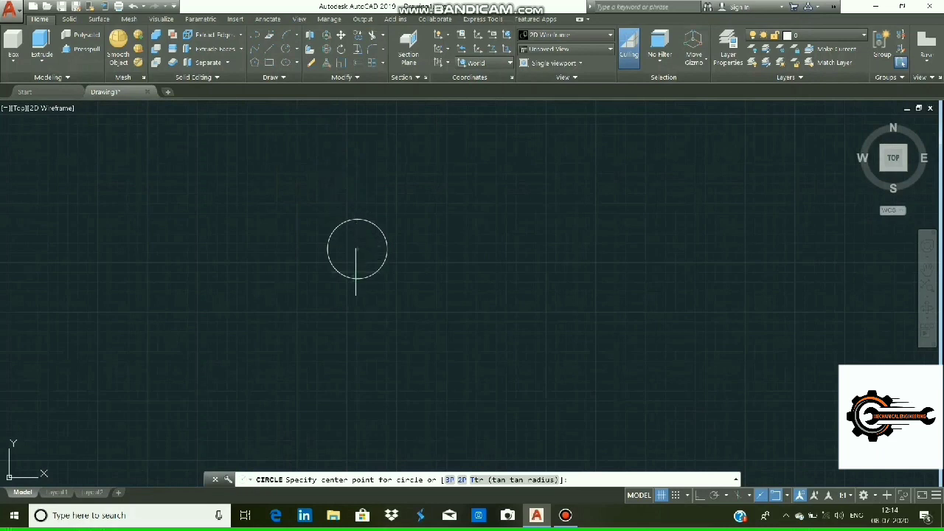
click(358, 248)
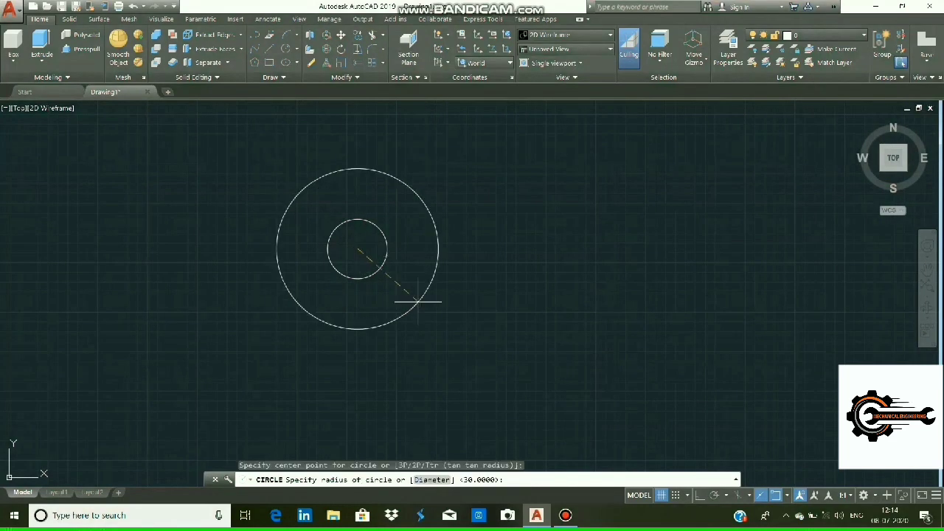
text(60)
key(Return)
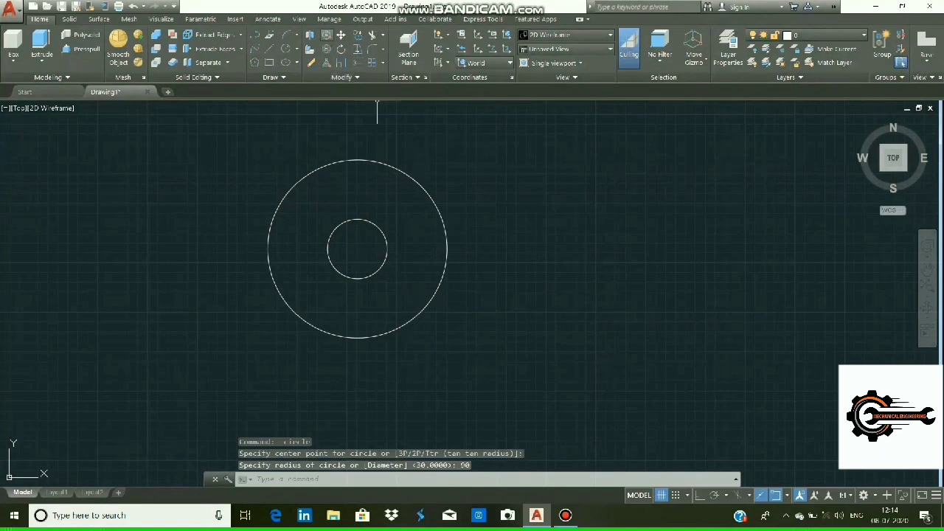
- Add a radius-15 circle at the shared centre, then start another circle there
click(286, 49)
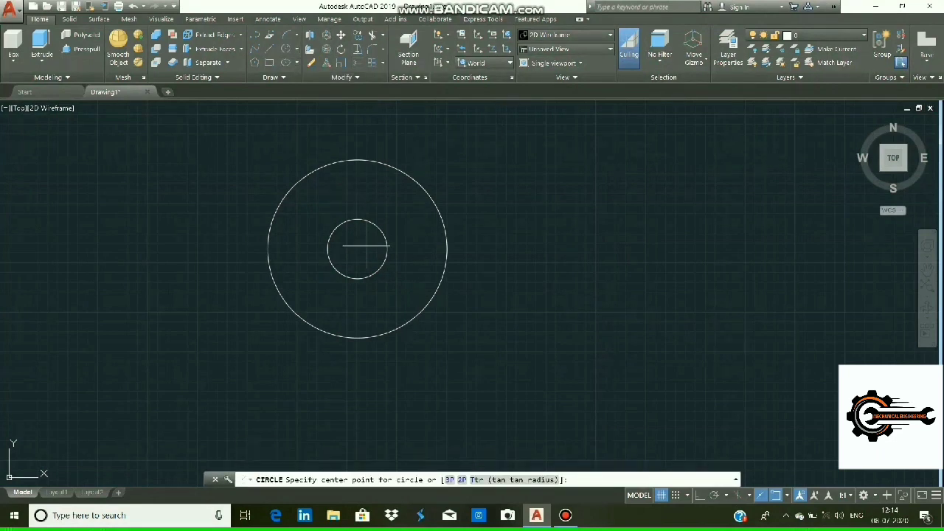
click(358, 248)
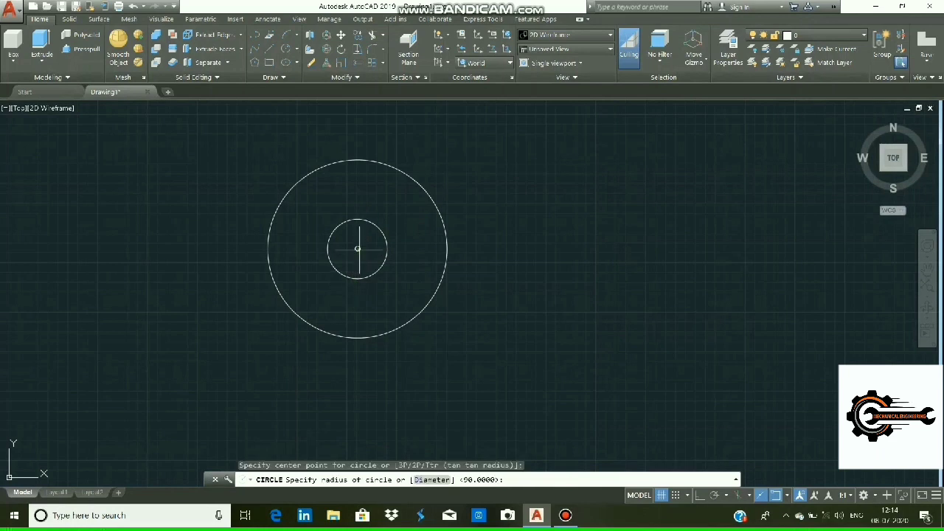
text(15)
key(Return)
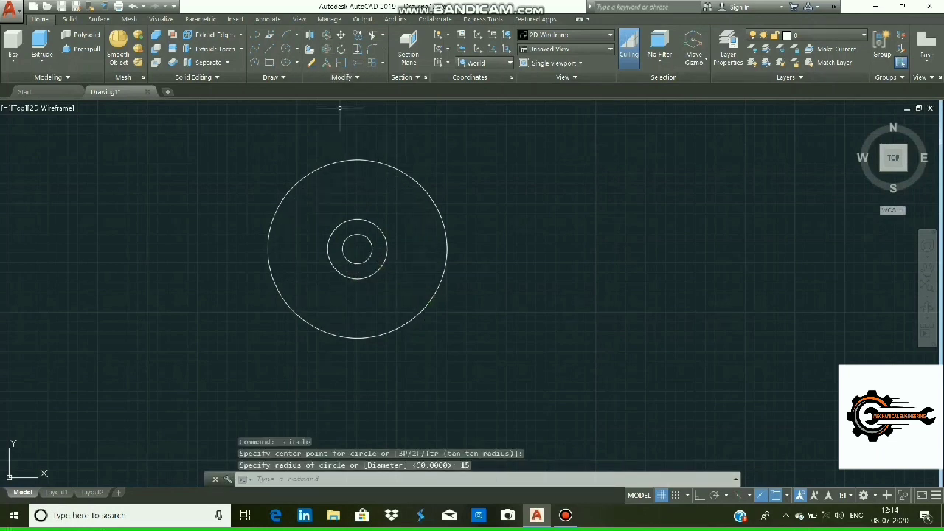
key(Return)
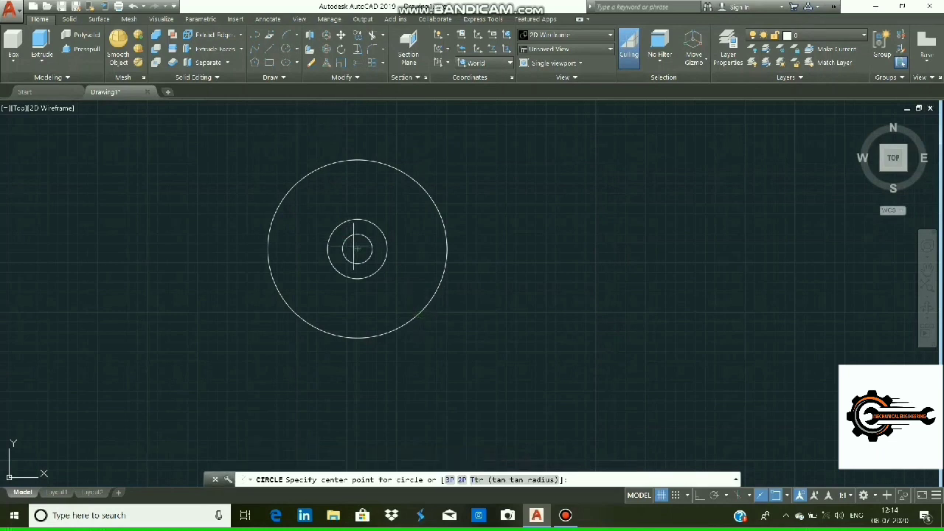
click(357, 249)
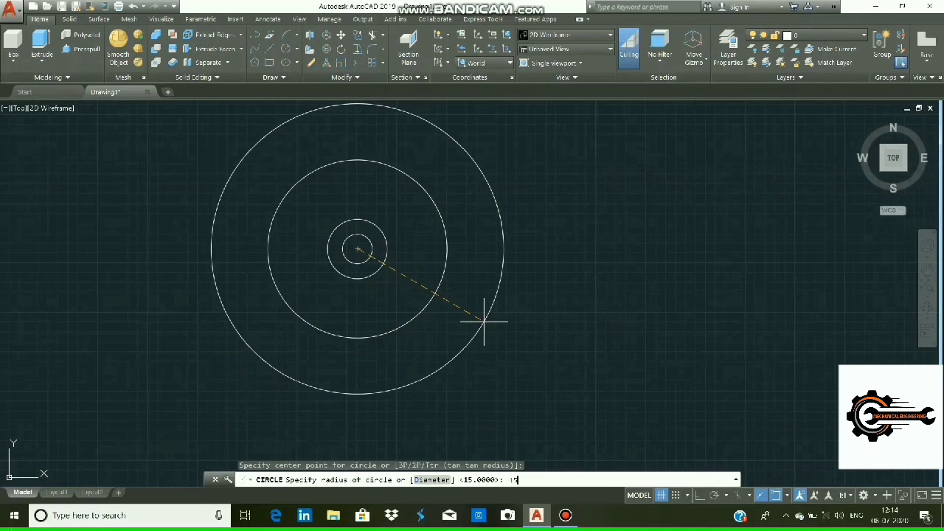
- Complete the radius-150 circle and add a radius-160 circle at the common centre
text(0)
key(Return)
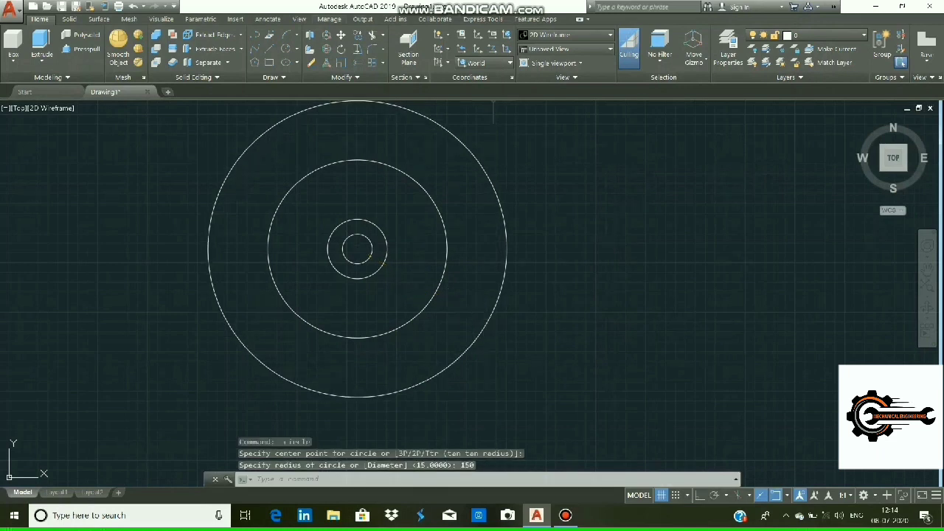
key(Return)
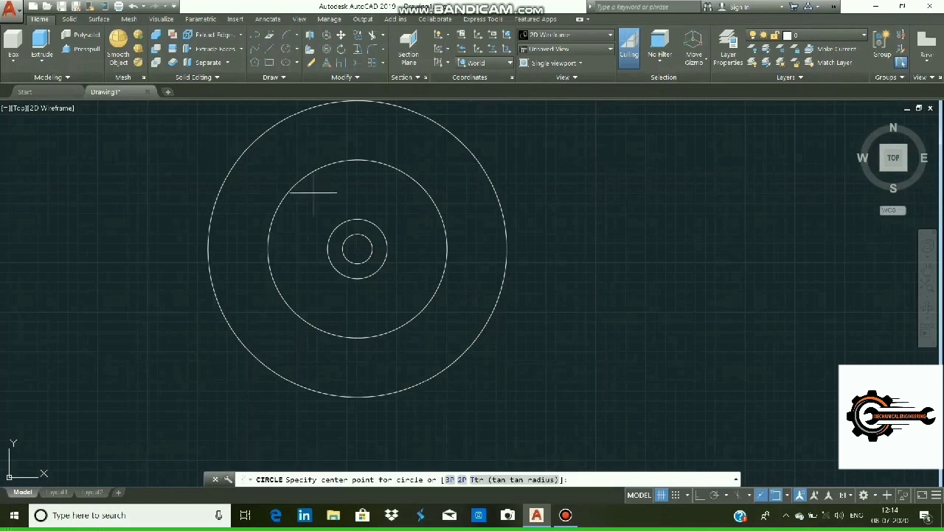
click(358, 249)
text(160)
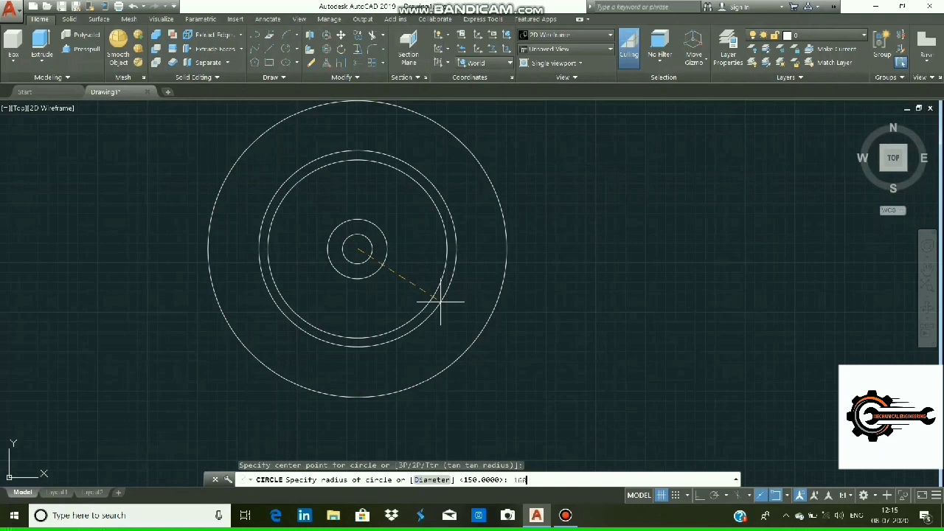
key(Return)
- Abandon the stray 3DROTATE and draw a radius-140 circle at the common centre
text(3drotate)
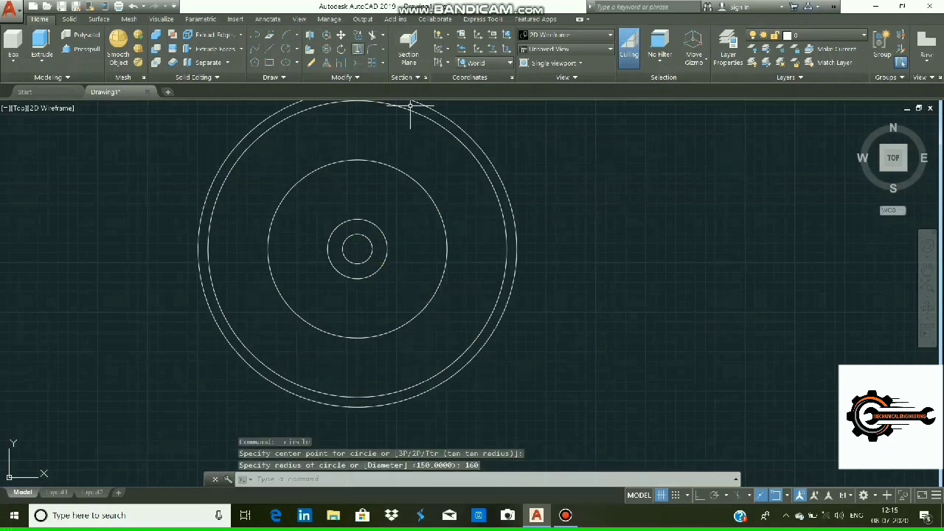
key(Return)
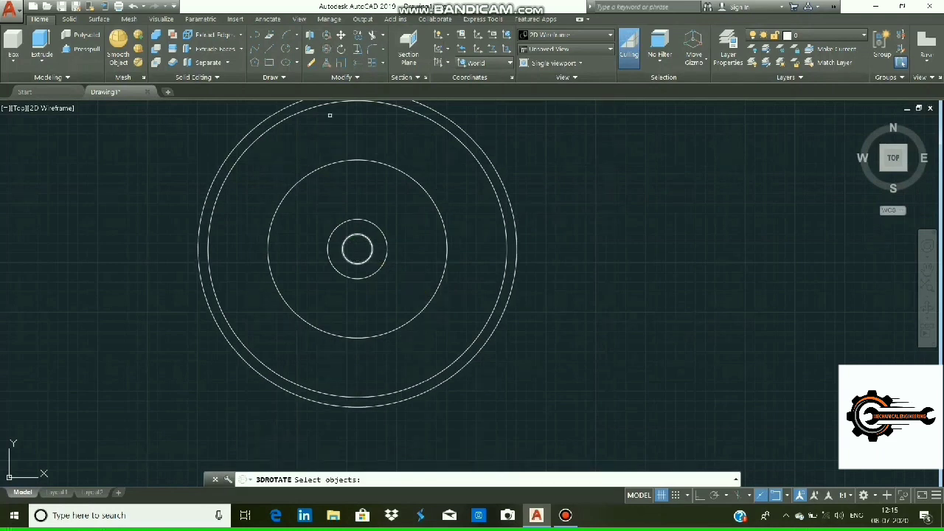
click(287, 48)
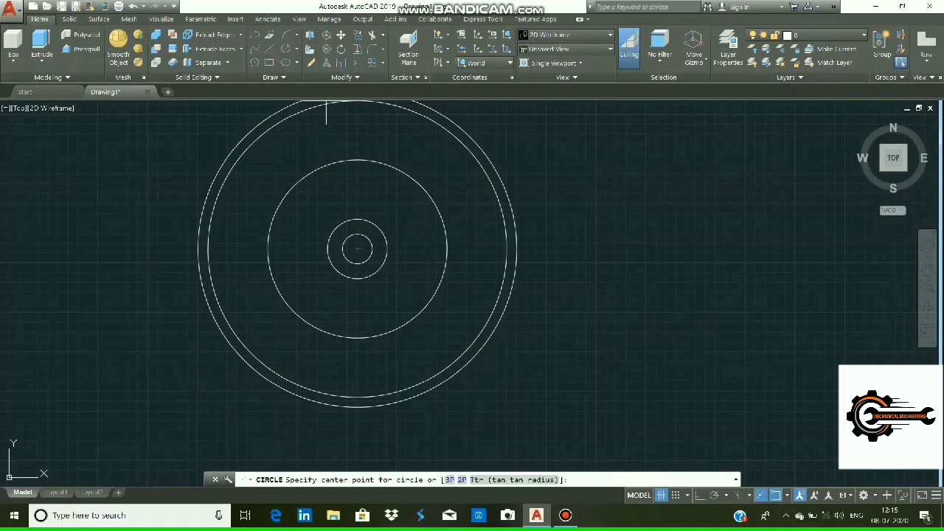
click(358, 249)
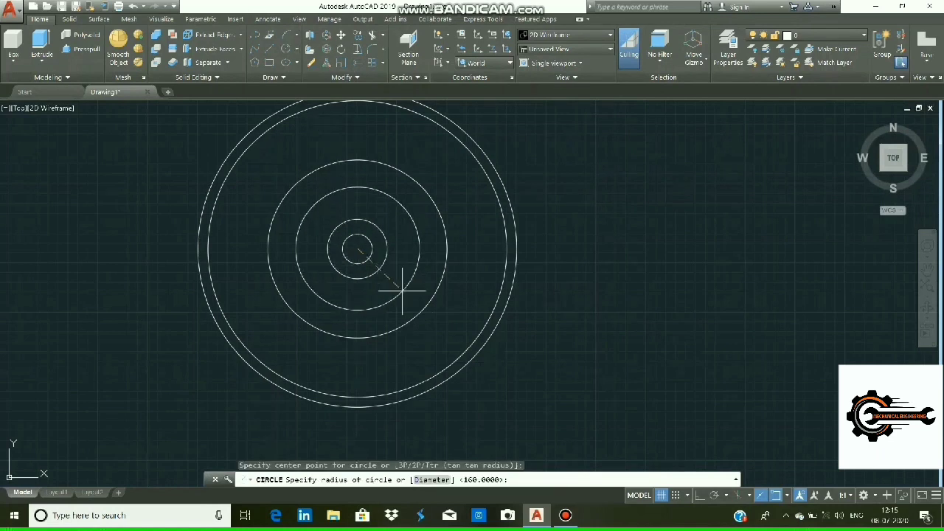
text(140)
key(Return)
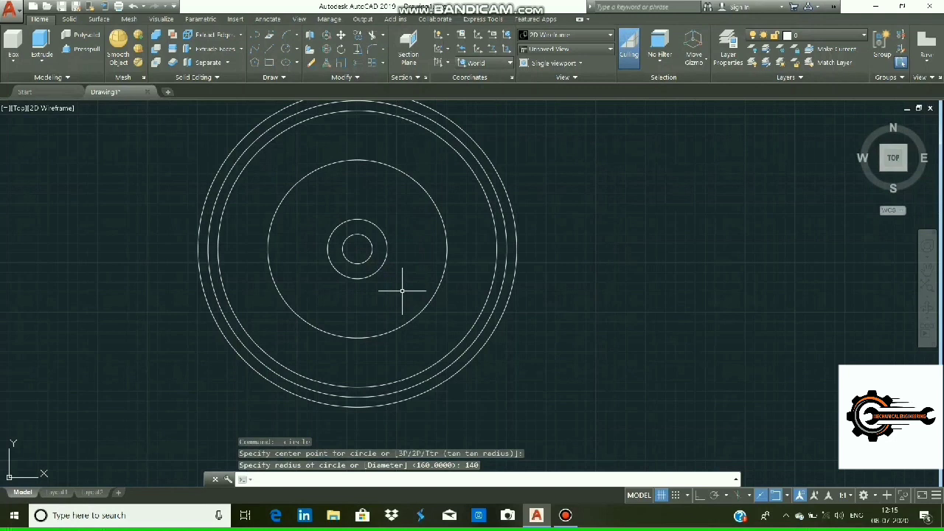
scroll(389, 136, down, 1)
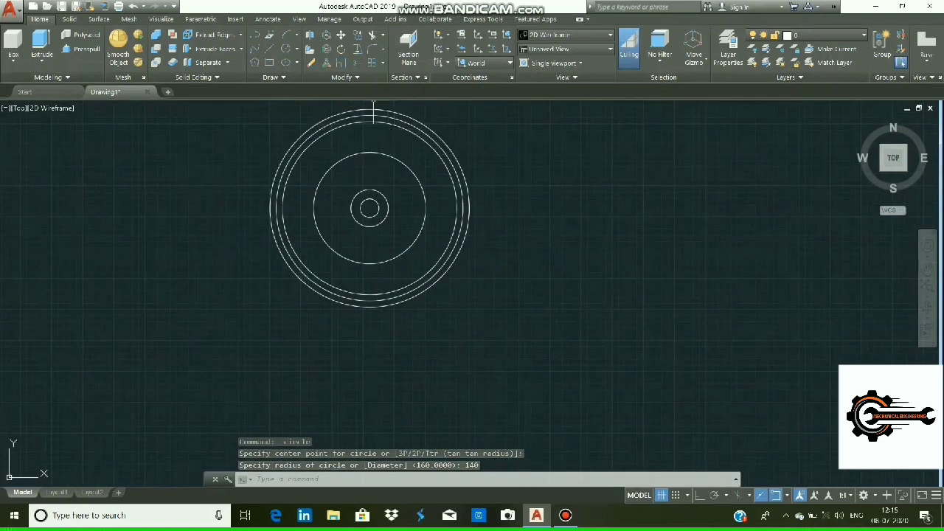
- Cancel the stray 3DMOVE and line, then draw a radius-130 circle at the common centre
click(328, 35)
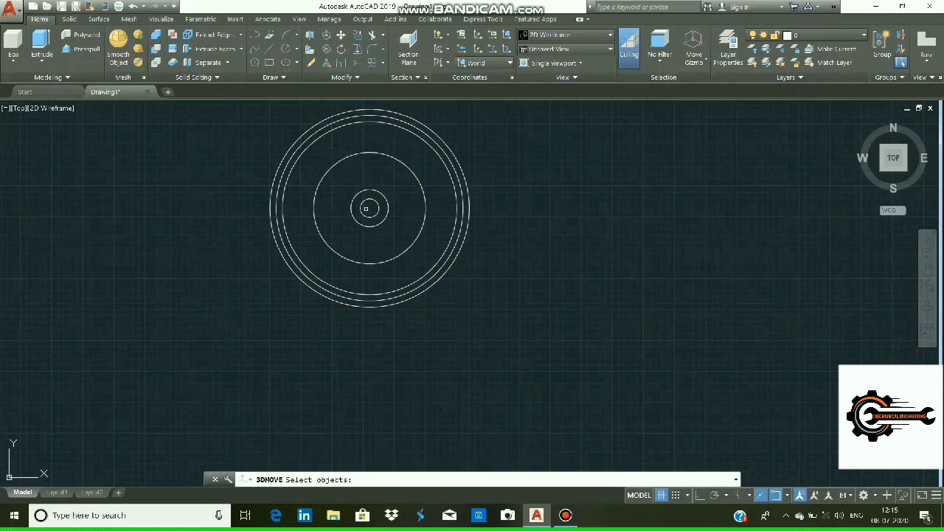
click(270, 63)
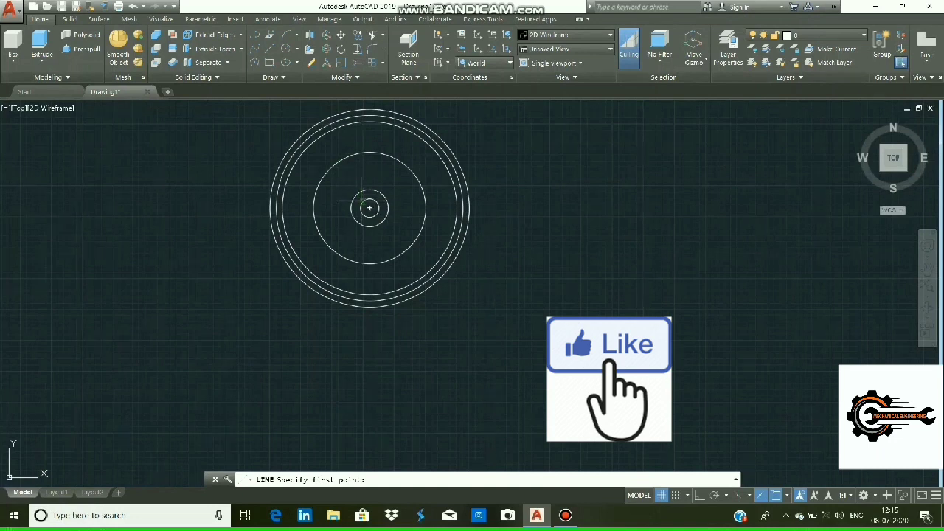
click(370, 208)
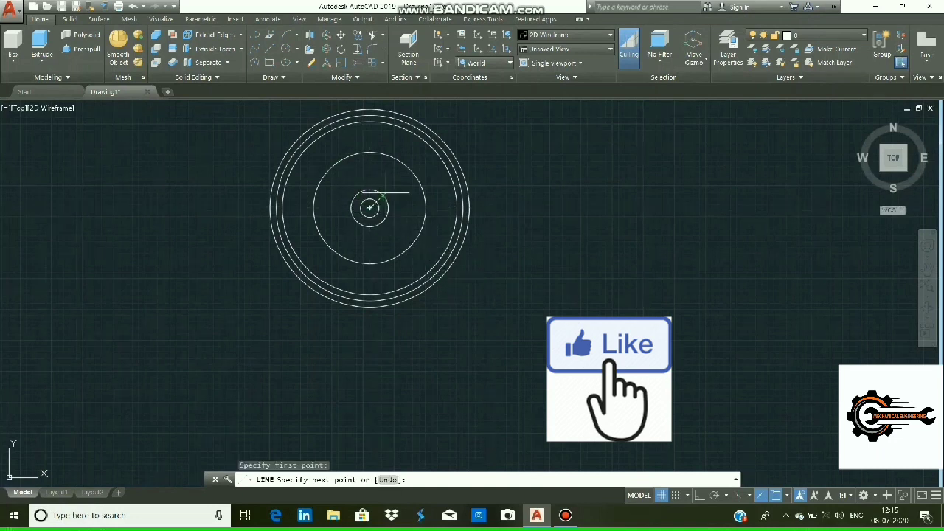
key(Escape)
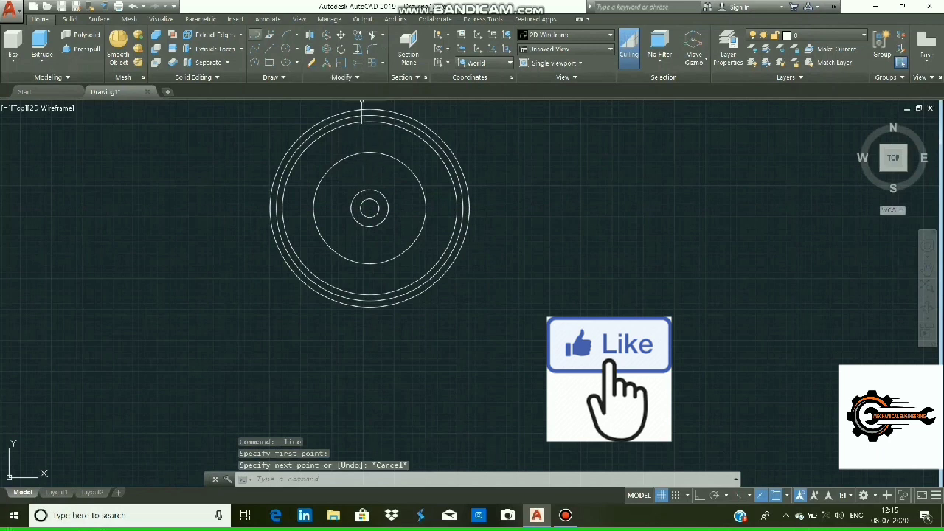
click(290, 49)
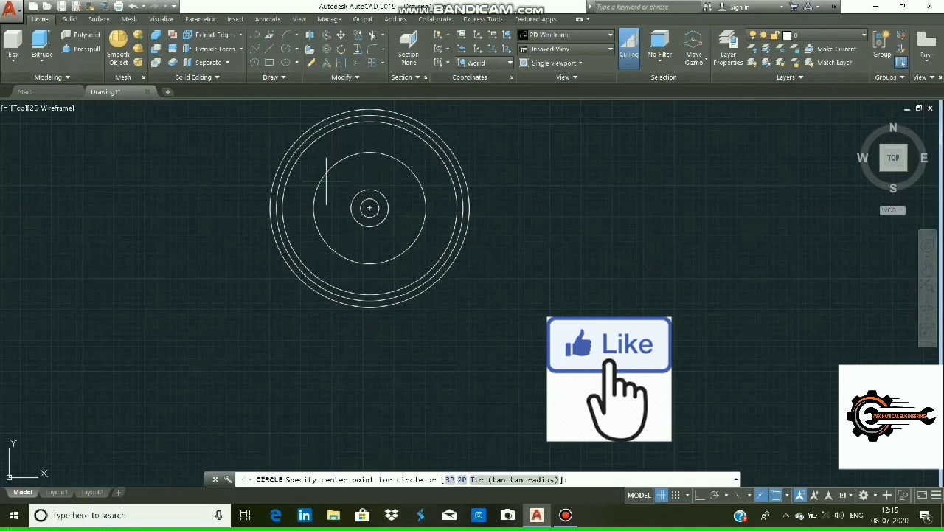
click(369, 208)
text(130)
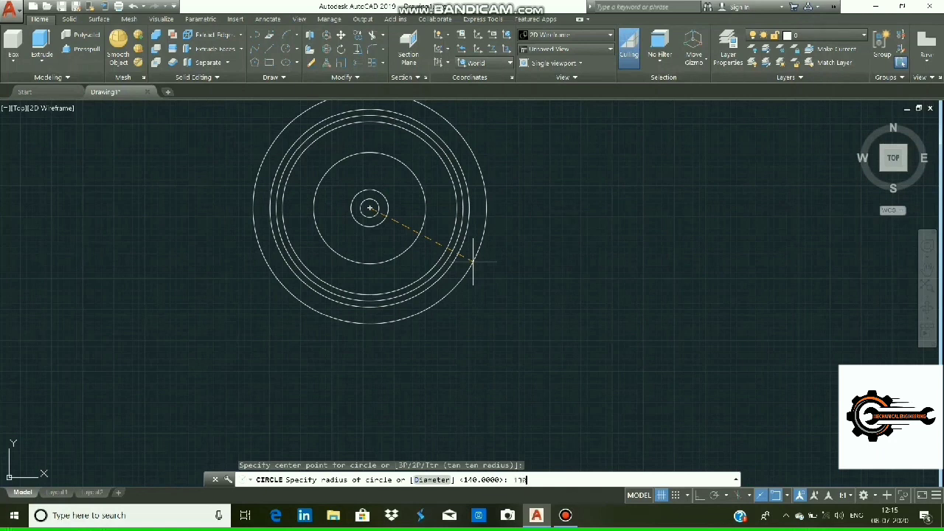
key(Return)
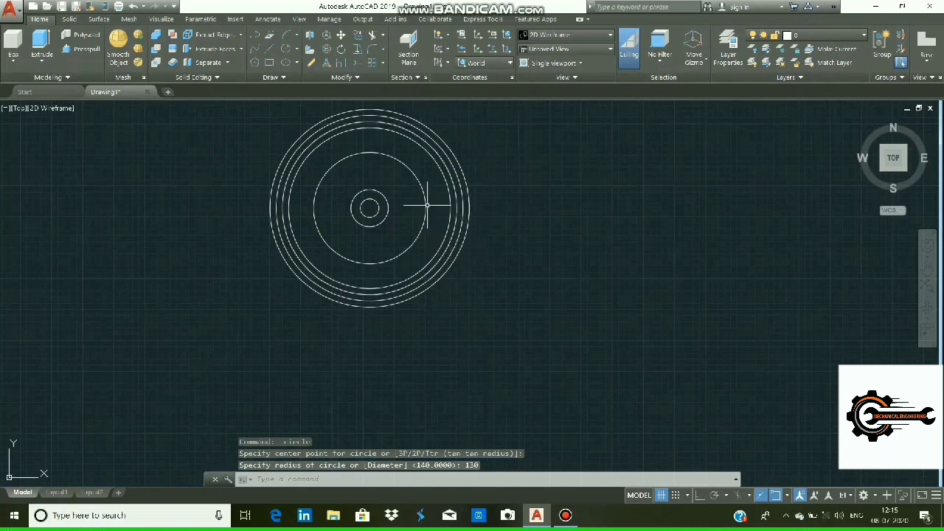
- Draw a 160-long horizontal line from the circles' centre to the outermost ring
click(254, 37)
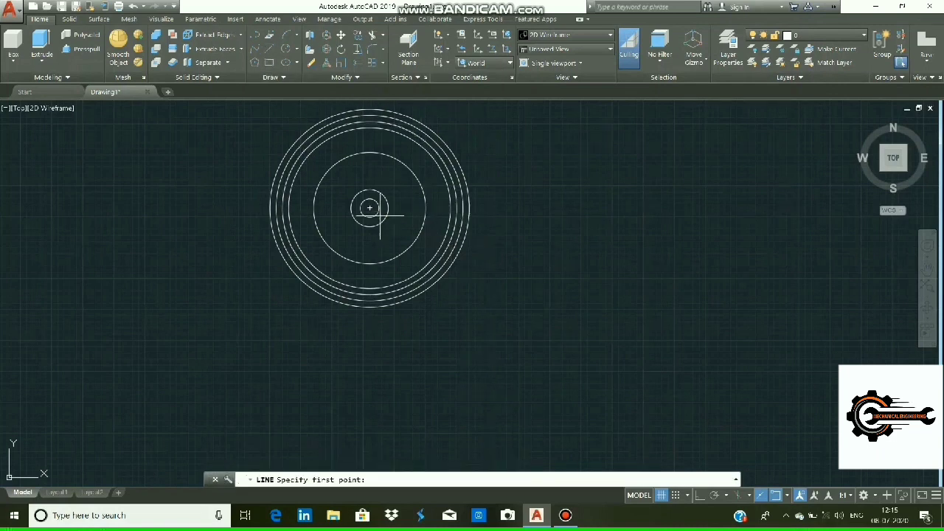
click(371, 208)
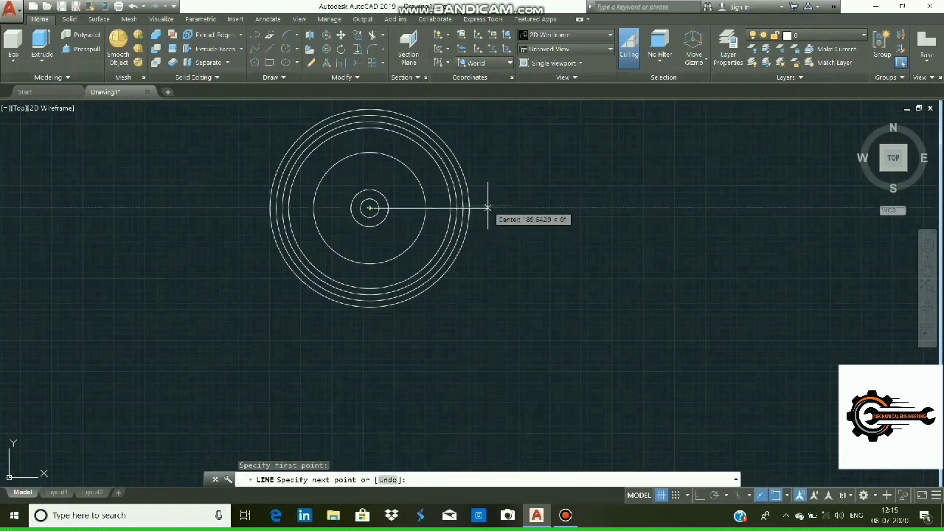
text(160)
key(Return)
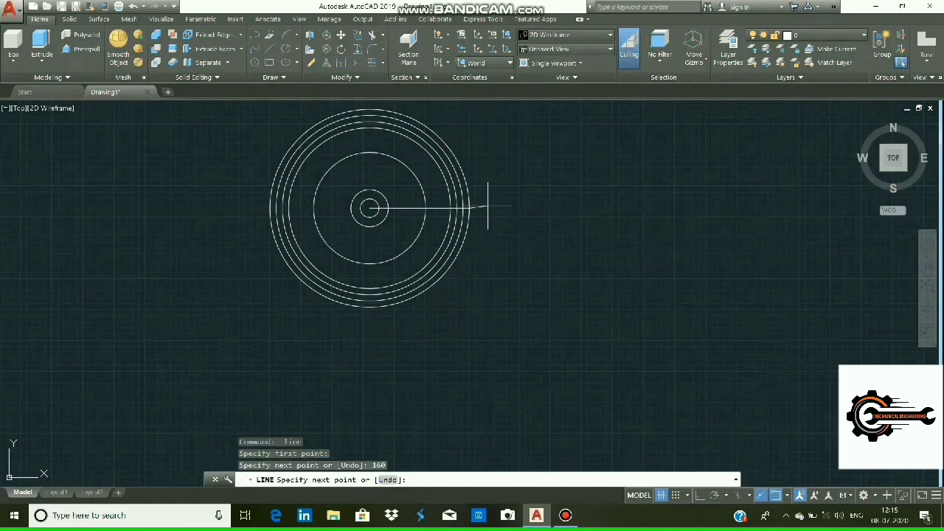
right_click(492, 305)
click(520, 307)
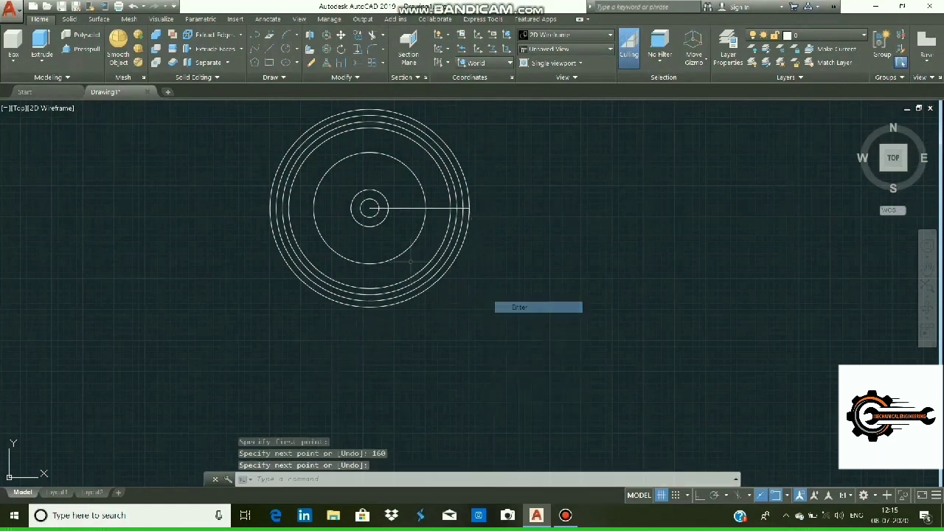
scroll(413, 155, up, 3)
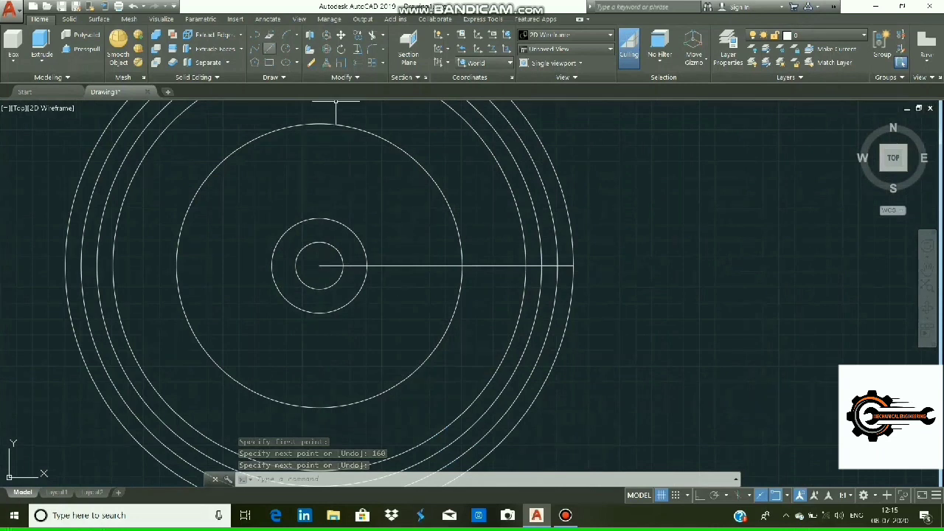
- With Ortho on, start a horizontal line from the centre using 2 and 4 unit segments
key(Return)
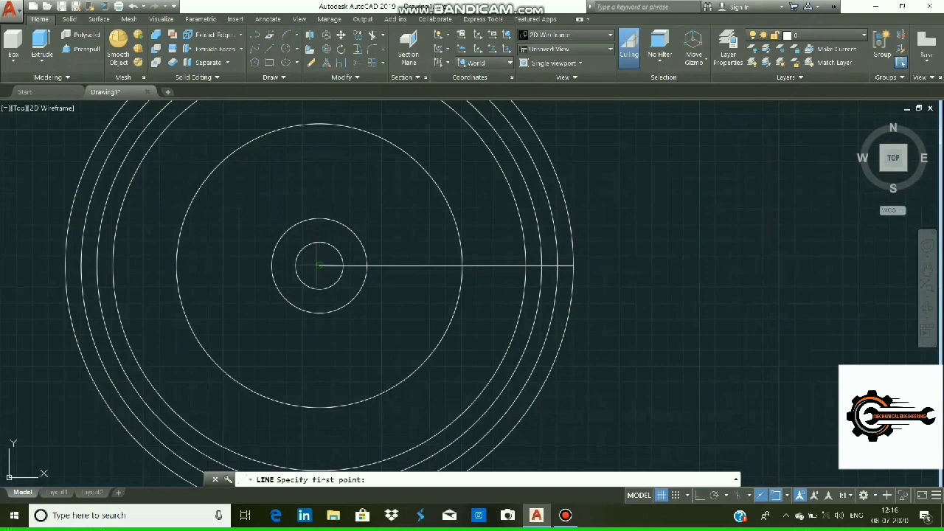
click(319, 265)
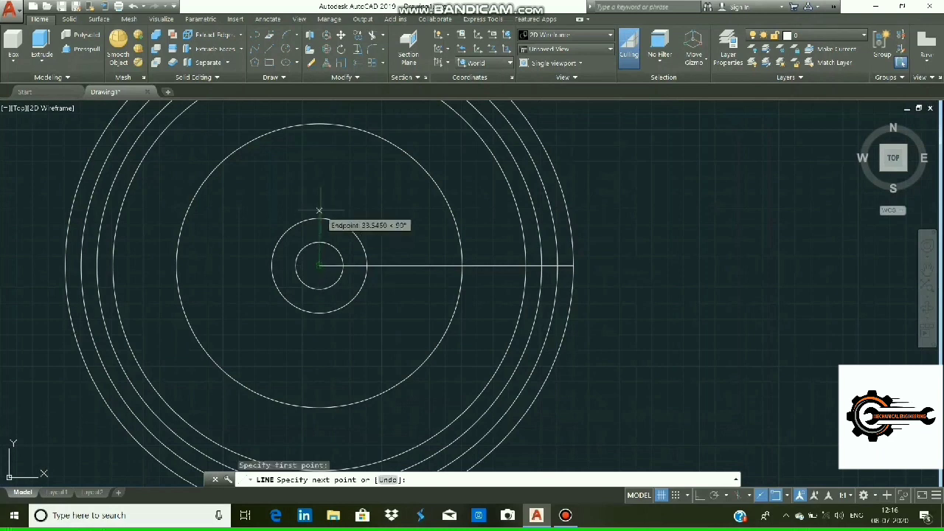
text(2)
key(Return)
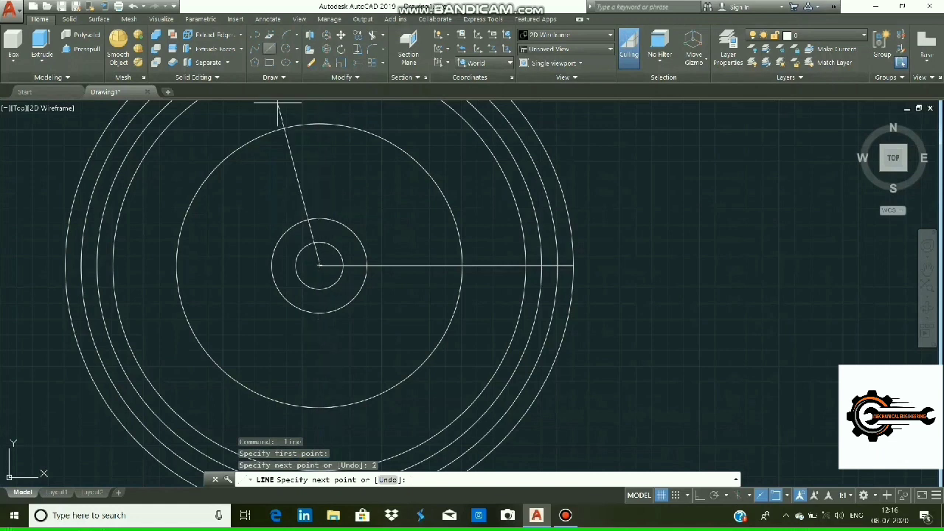
key(ctrl+z)
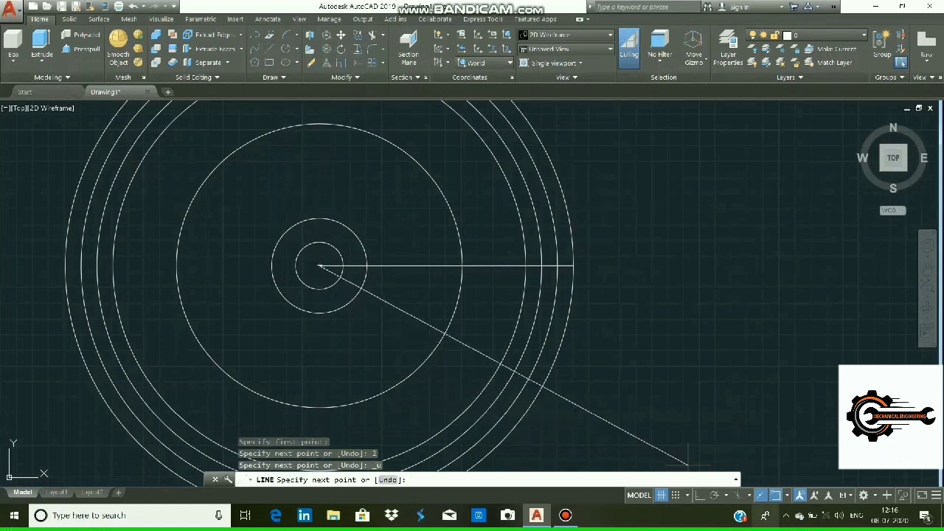
click(700, 495)
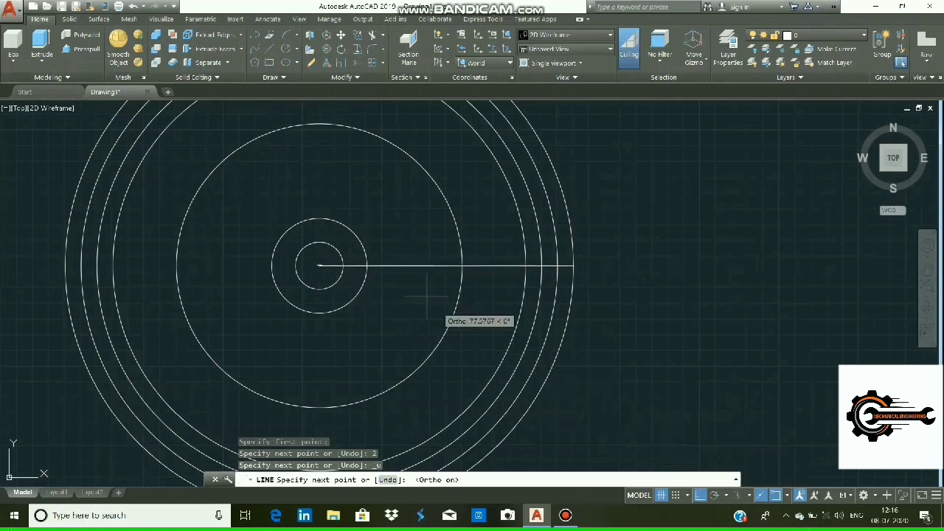
text(2)
key(Return)
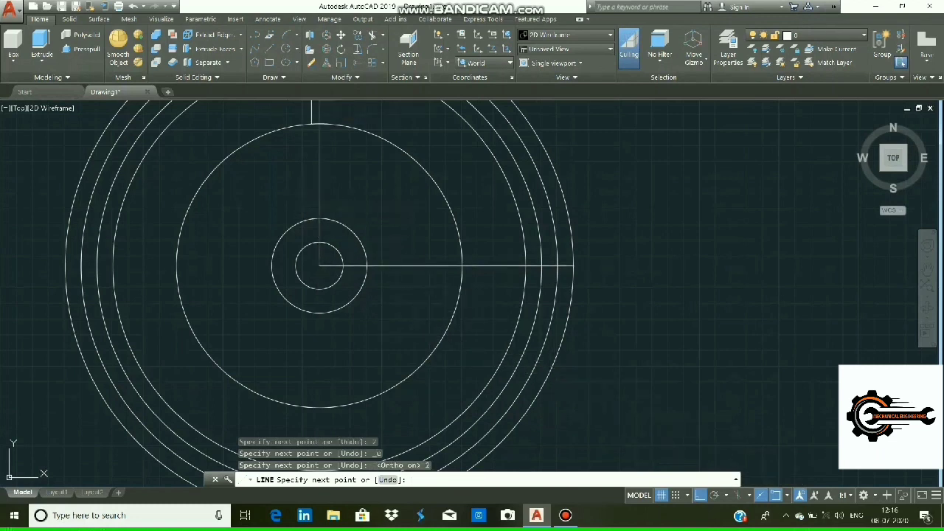
key(Return)
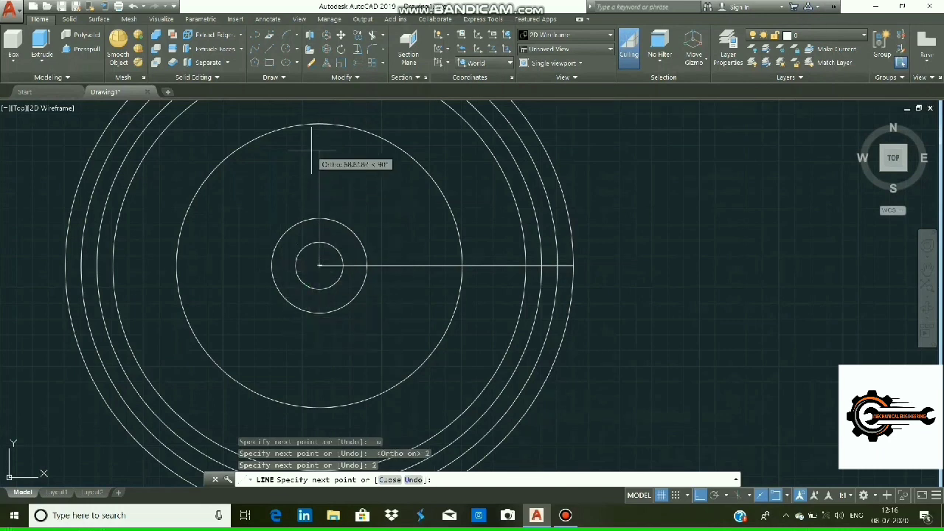
text(4)
key(Return)
- Extend the line with 12, 4 and 160 unit segments, then end it
scroll(313, 151, up, 2)
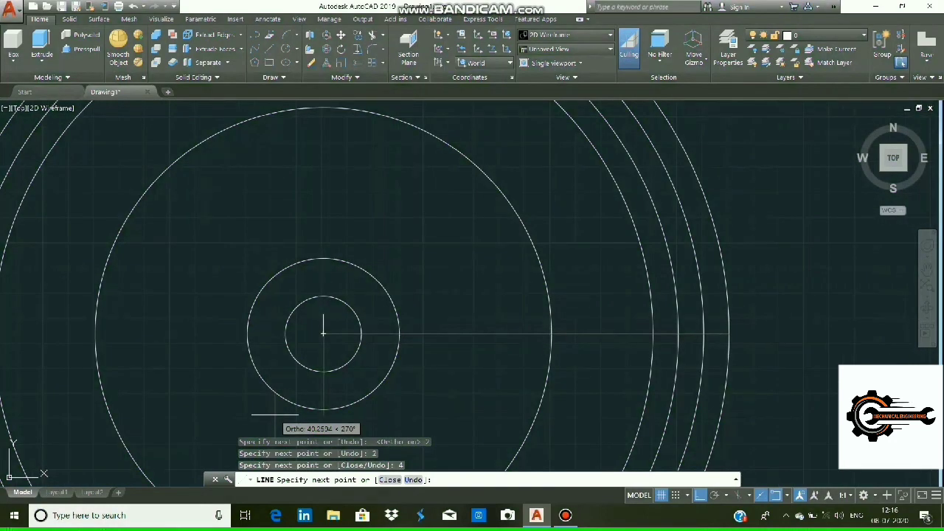
text( 12)
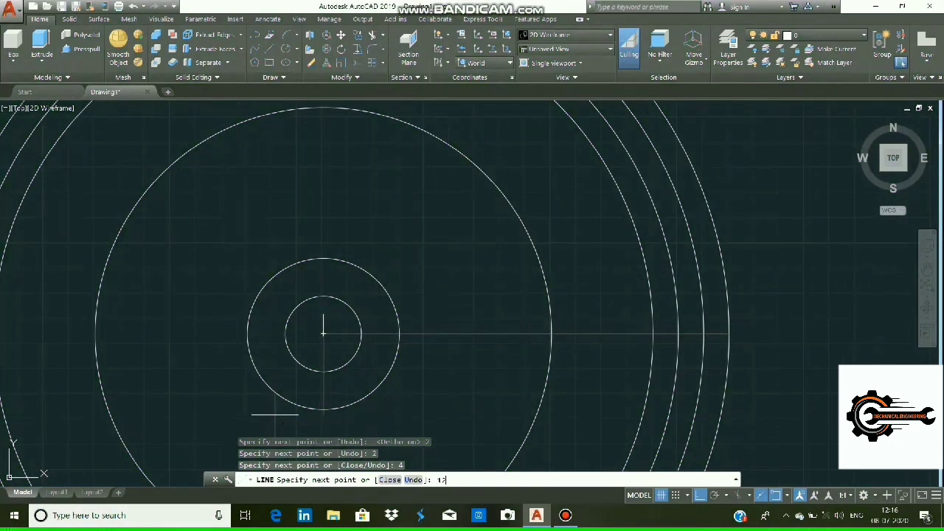
key(Return)
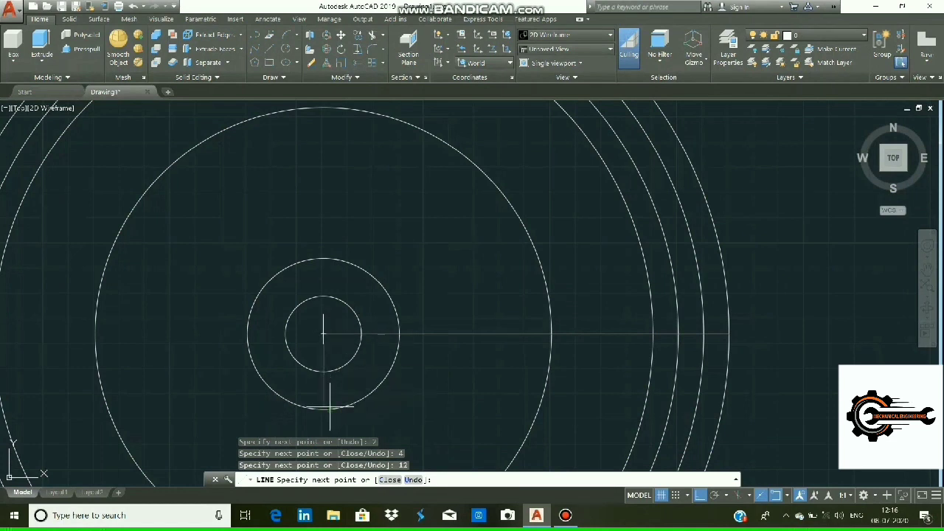
text(4)
key(Return)
scroll(330, 406, up, 2)
scroll(569, 291, down, 4)
scroll(590, 295, down, 1)
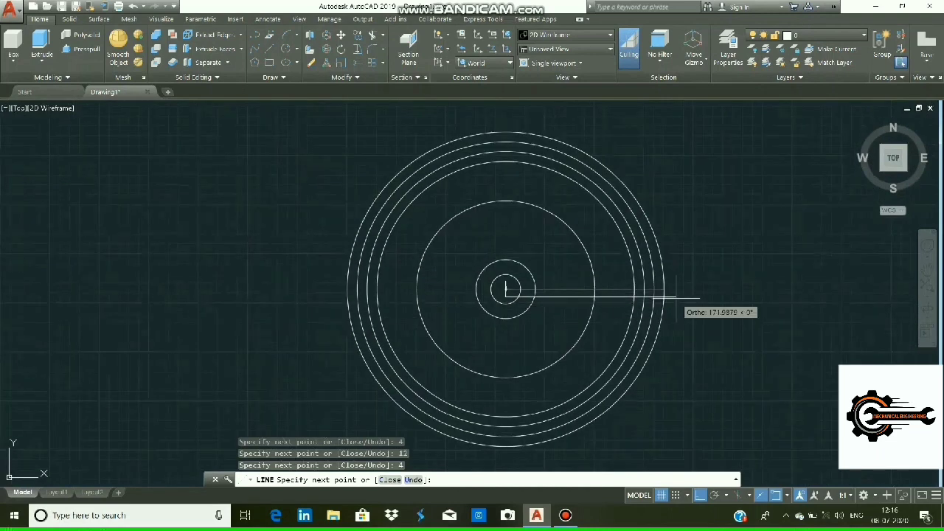
text(100)
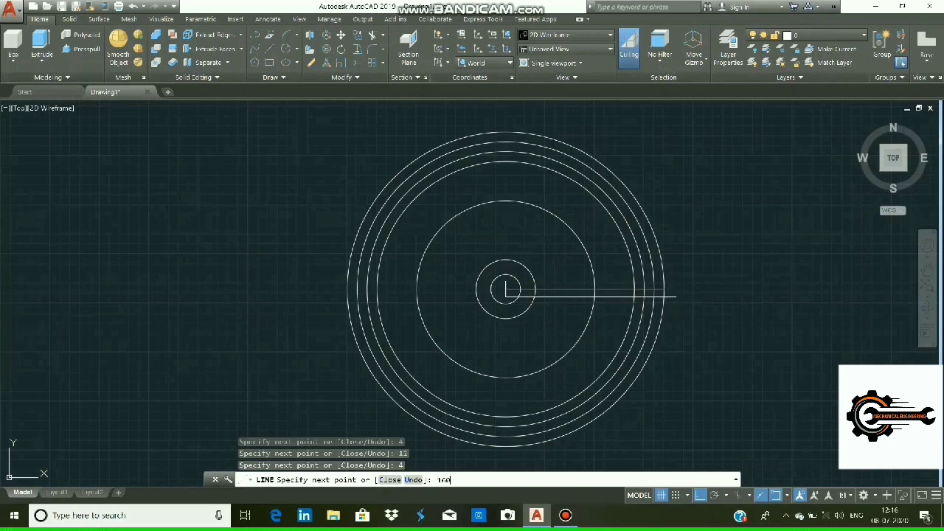
key(Return)
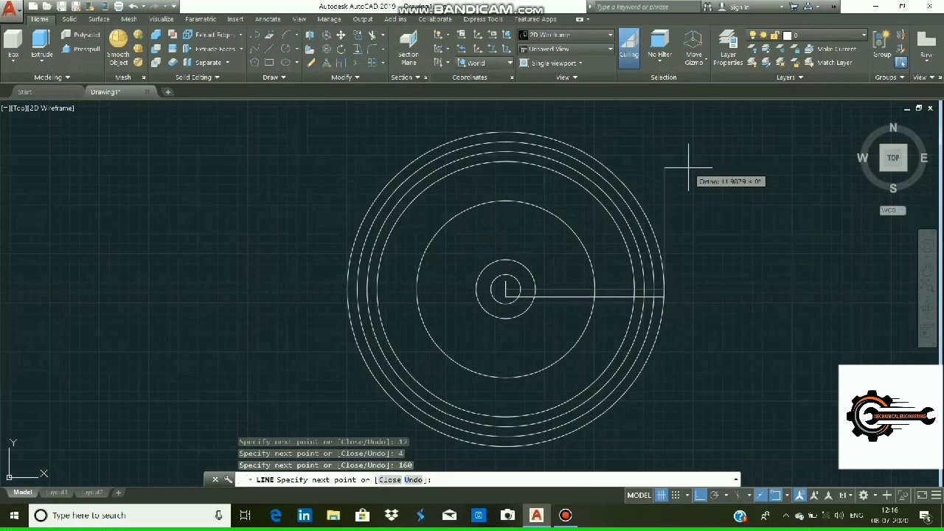
right_click(720, 253)
click(745, 271)
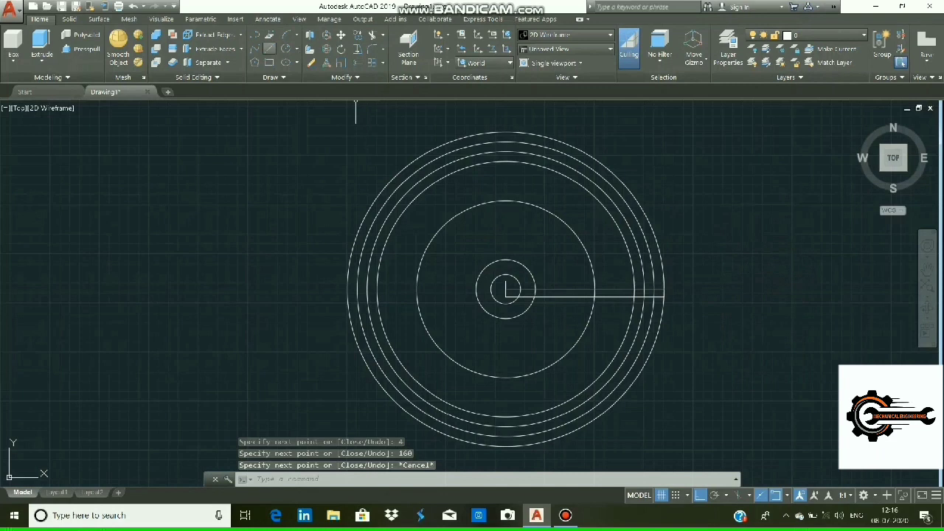
- Draw two more 160-unit horizontal lines, one near the centre and one from the slot's left end
click(270, 49)
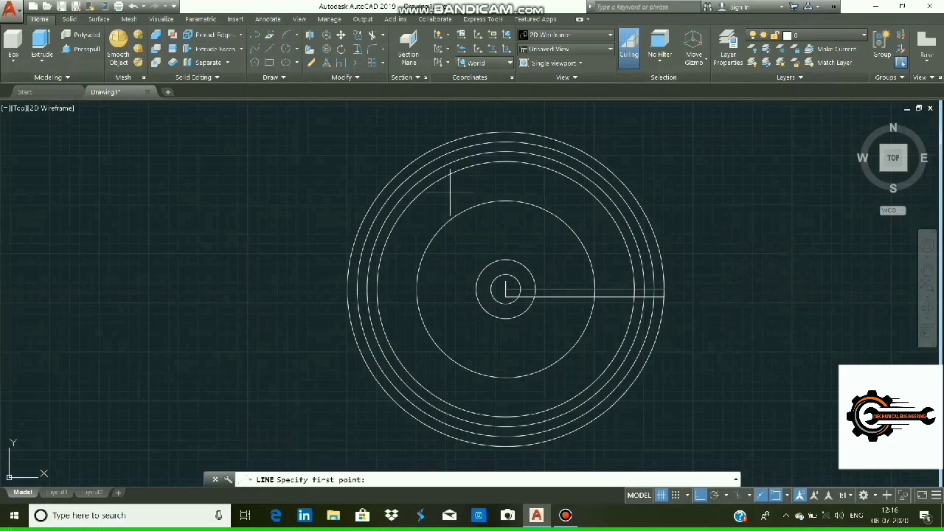
click(505, 279)
text(1)
key(Return)
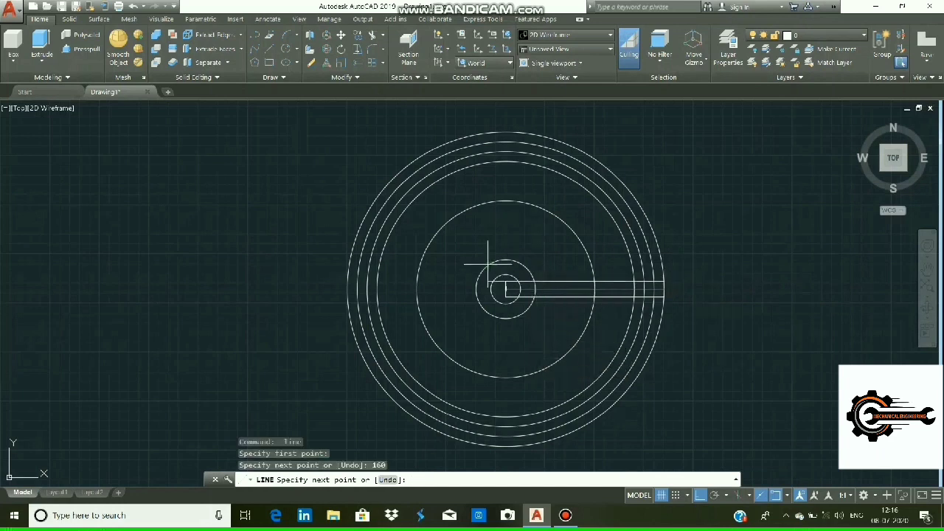
right_click(707, 285)
click(727, 301)
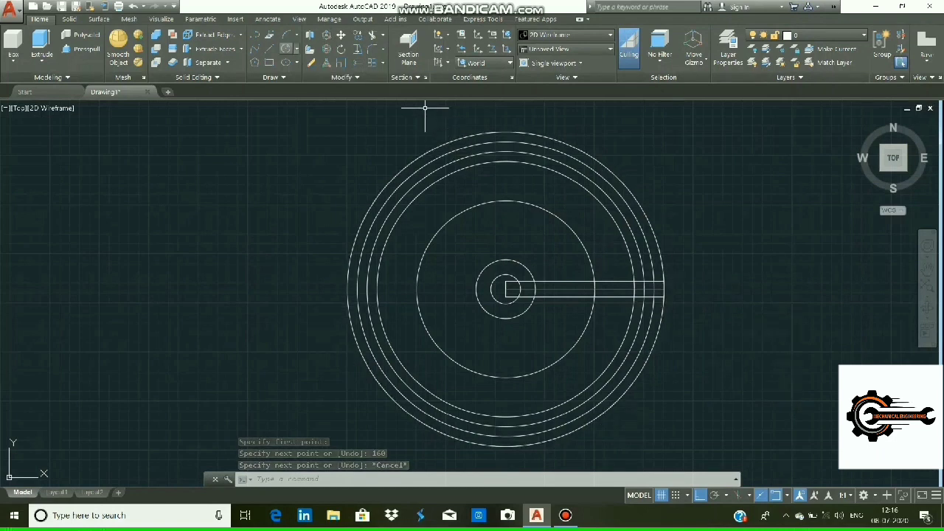
click(270, 49)
scroll(506, 348, up, 4)
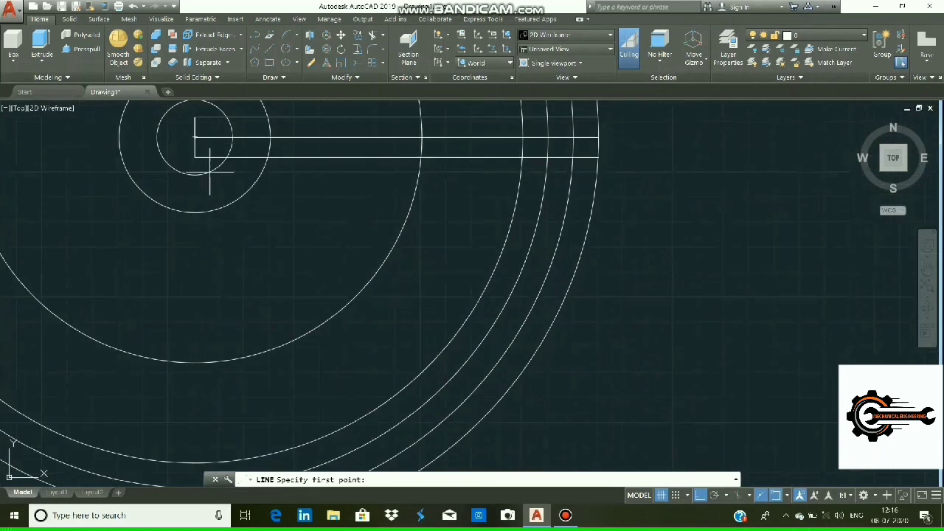
click(196, 125)
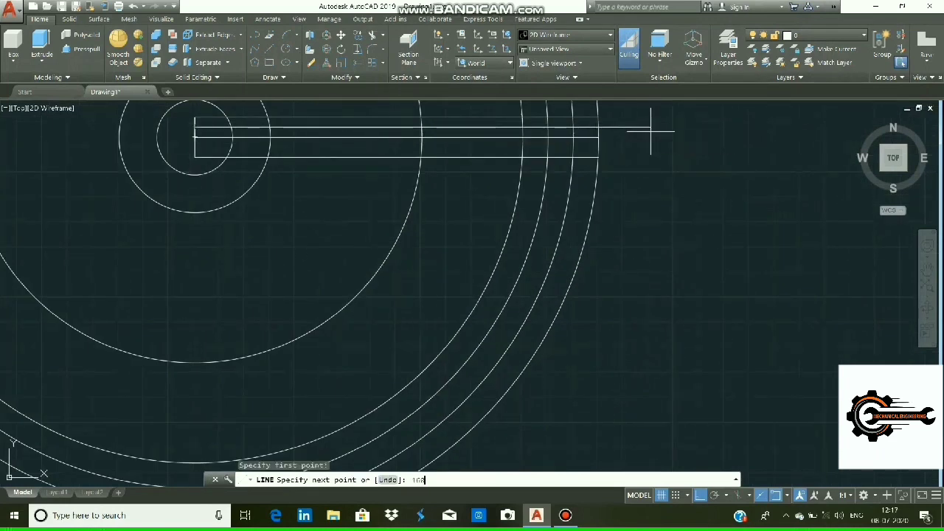
text(0)
key(Return)
right_click(631, 194)
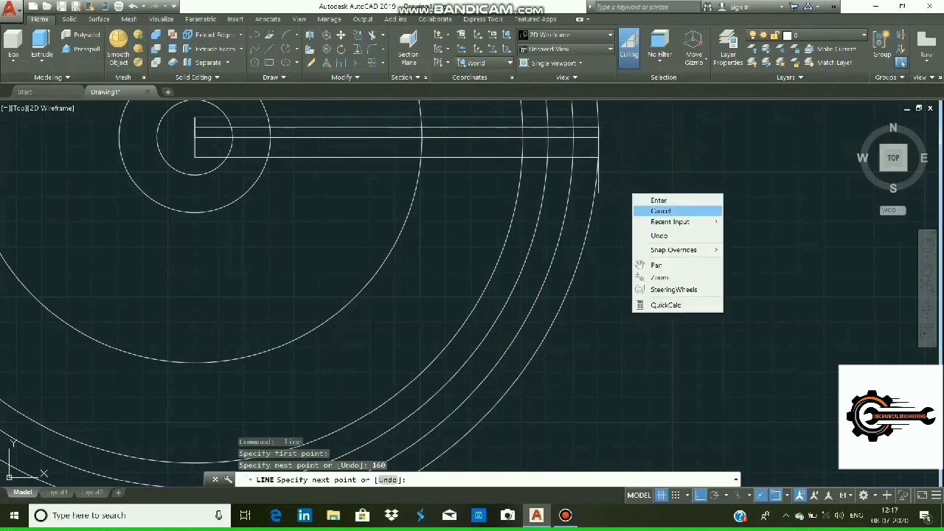
click(649, 211)
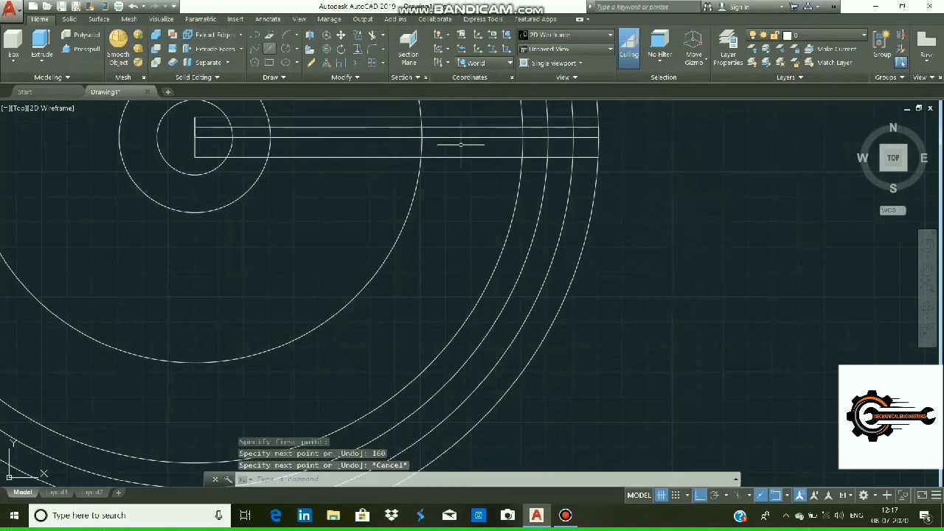
- Add another 160-unit parallel line starting inside the small circle
key(Return)
click(195, 147)
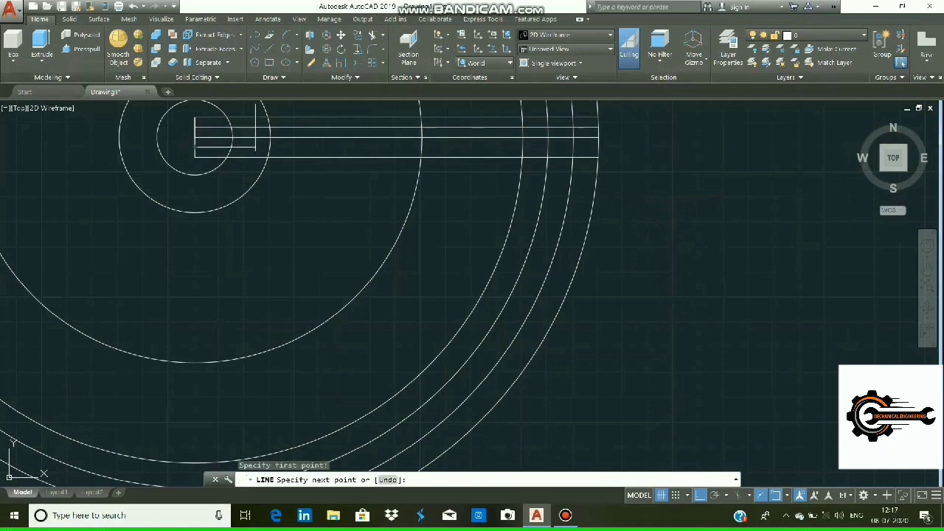
text(16)
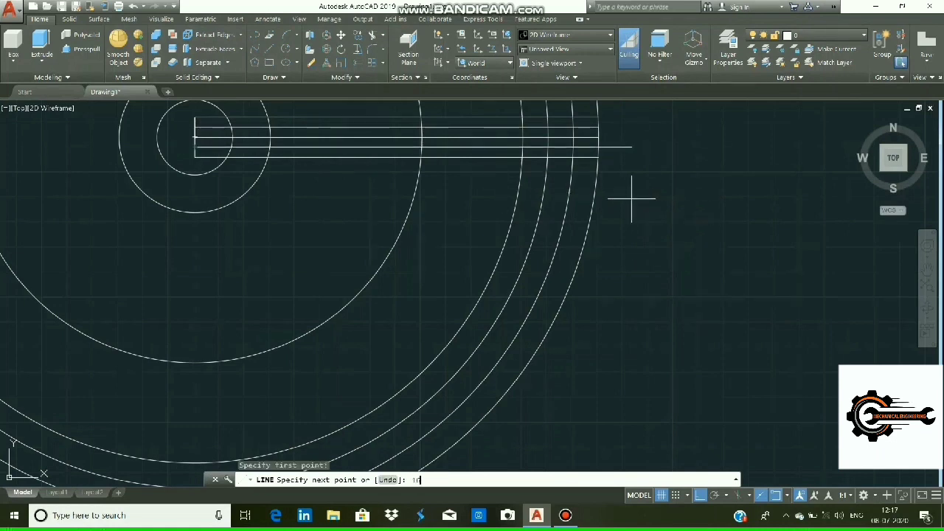
text(0)
key(Return)
right_click(660, 148)
click(688, 171)
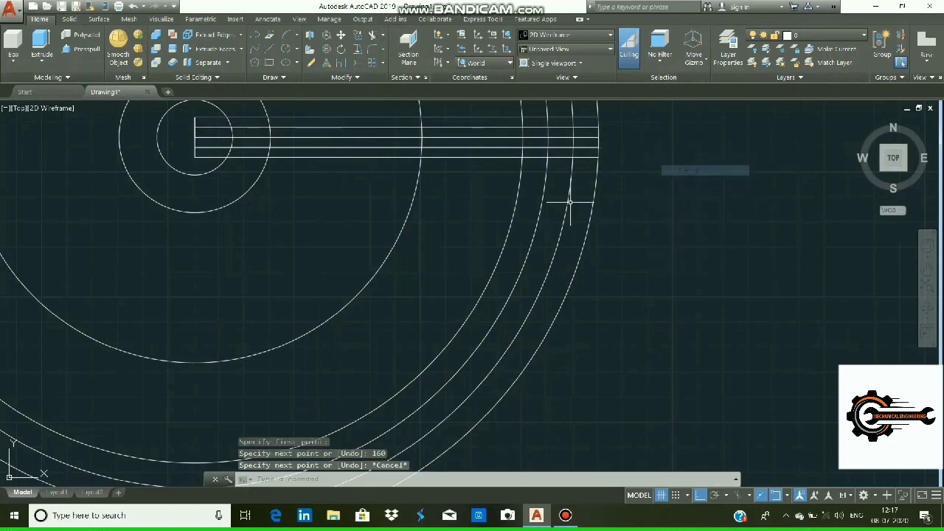
scroll(553, 211, down, 4)
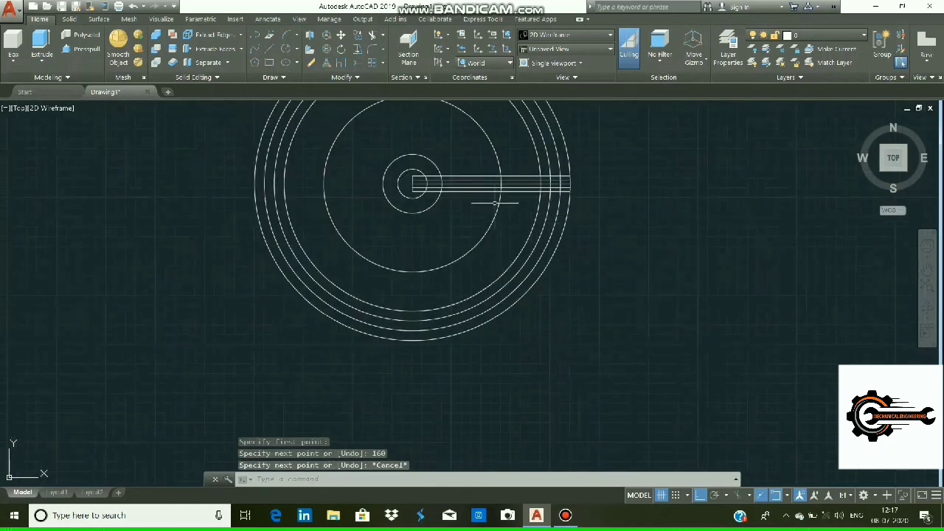
text(tr)
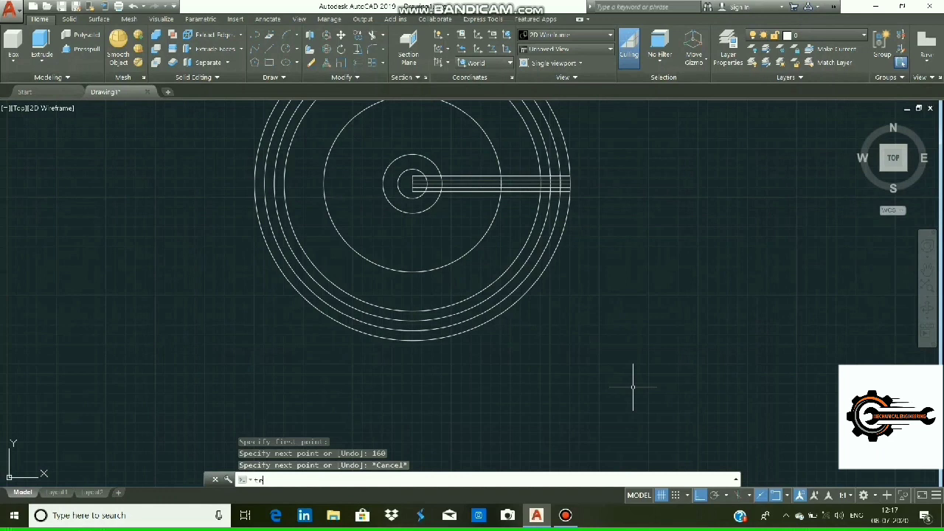
- Trim the strip lines between the bore, hub and outer circles using all objects as edges
key(Return)
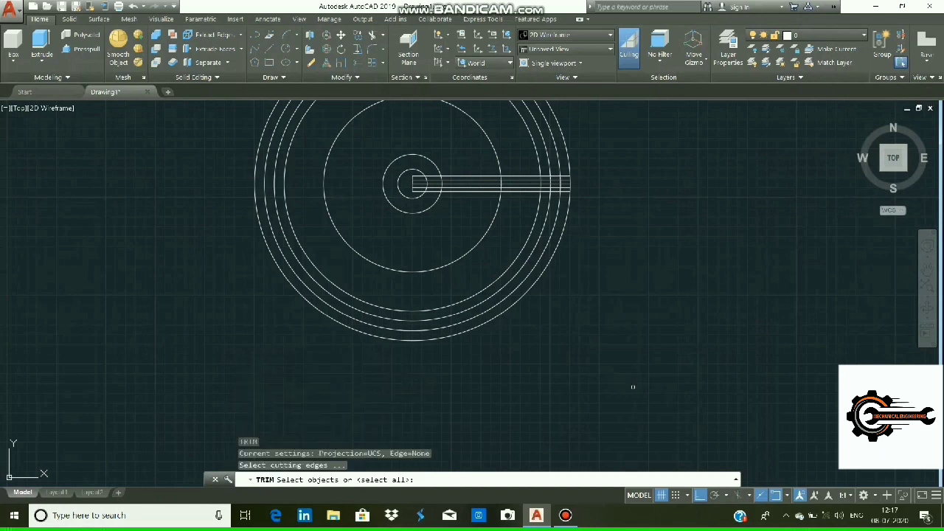
key(Return)
drag(461, 164, 464, 208)
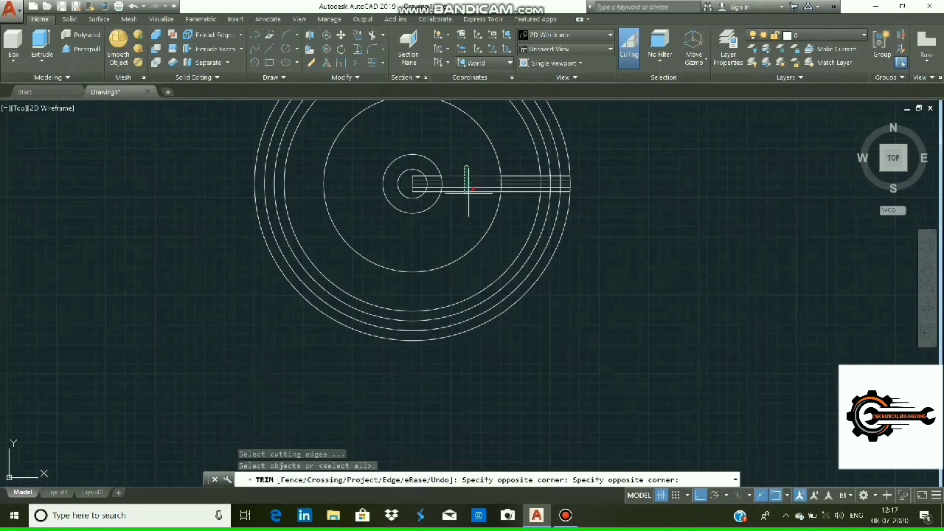
drag(523, 165, 518, 211)
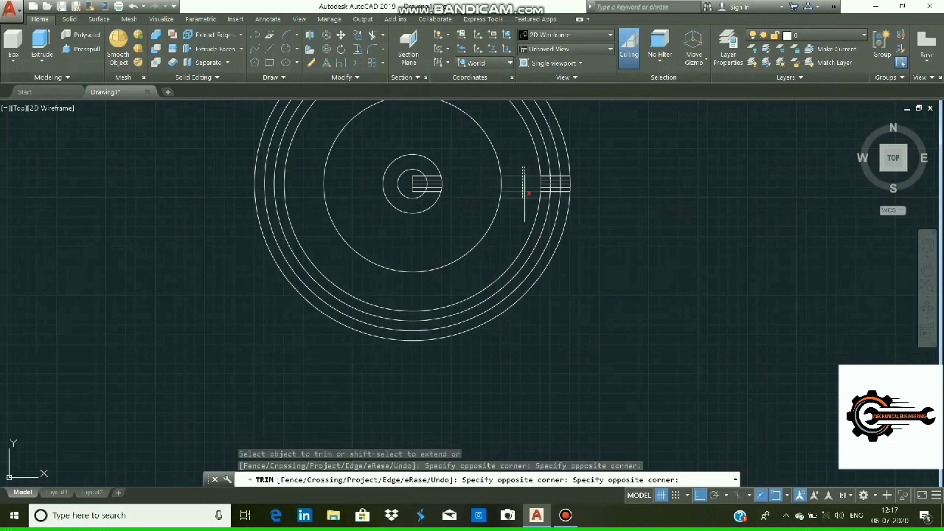
click(405, 179)
drag(432, 171, 434, 212)
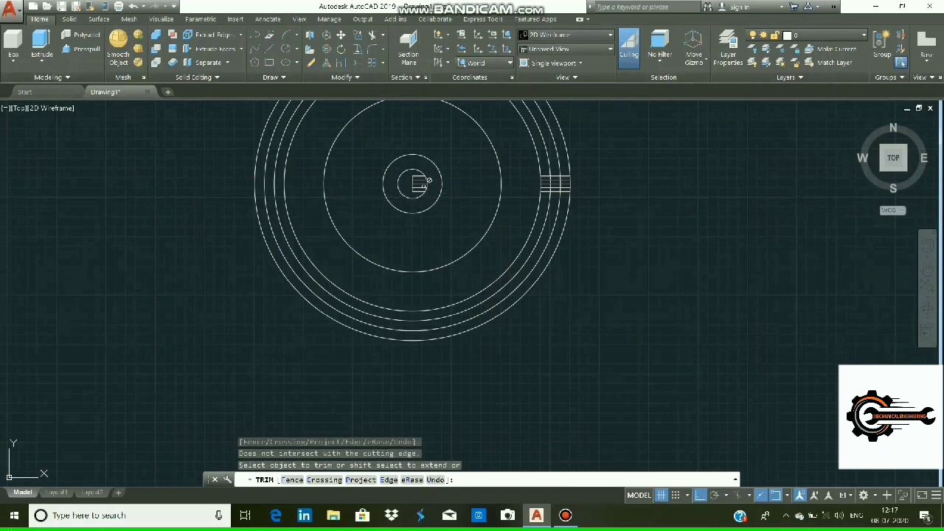
key(Escape)
key(Escape)
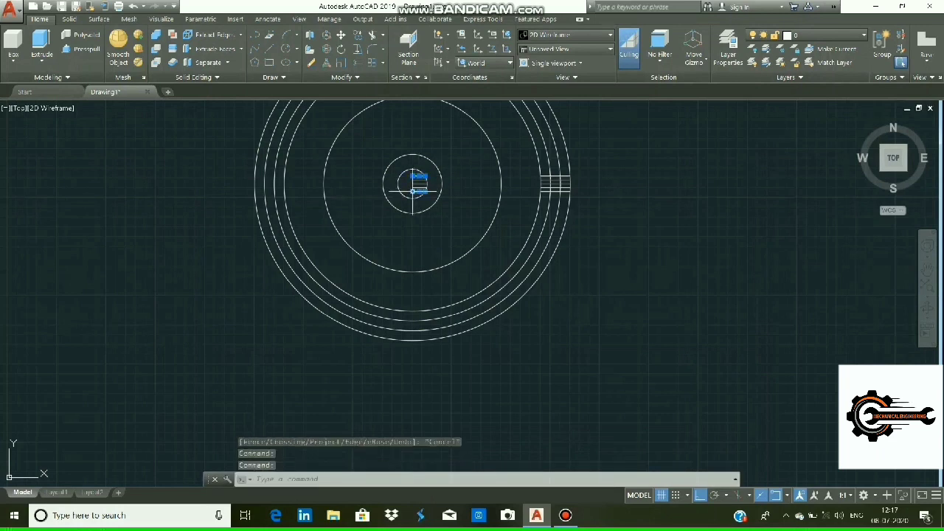
- Erase the first line stubs inside the small bore circle and reframe the circles
click(416, 178)
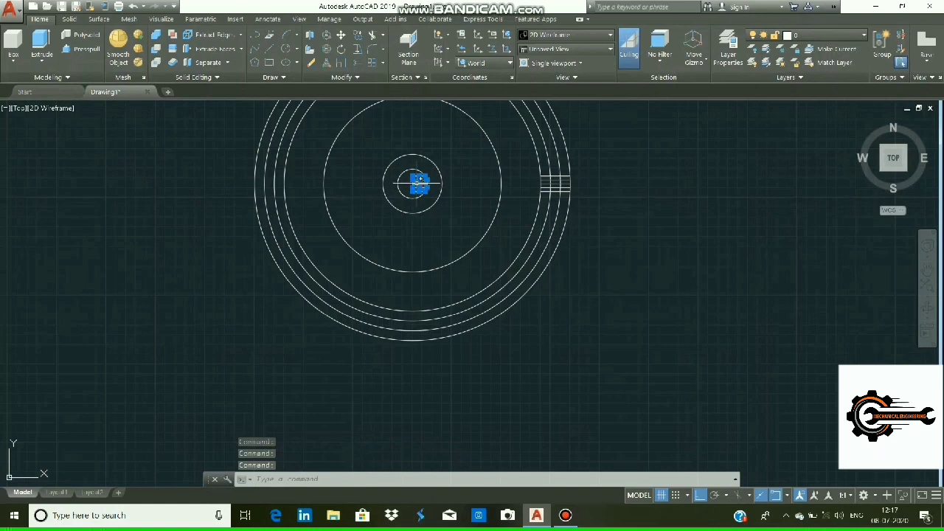
mouse_move(419, 180)
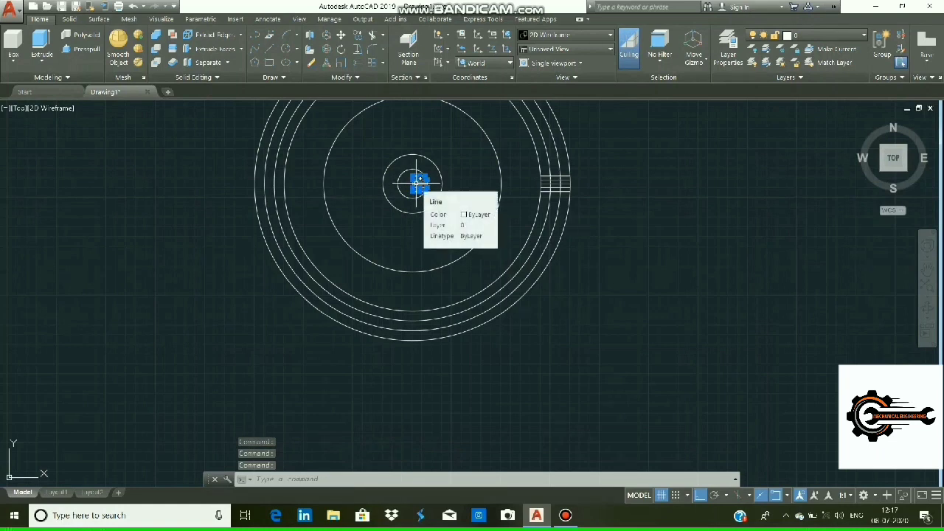
key(Delete)
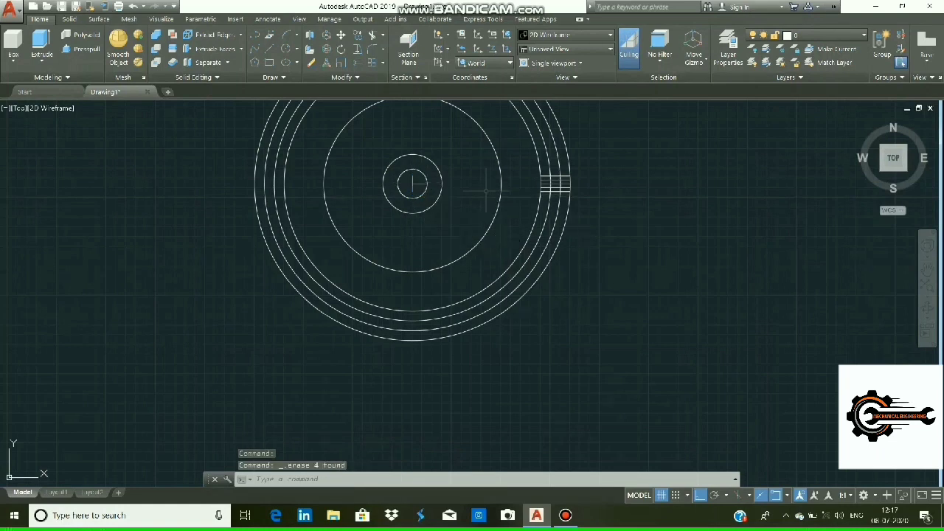
drag(422, 177, 412, 189)
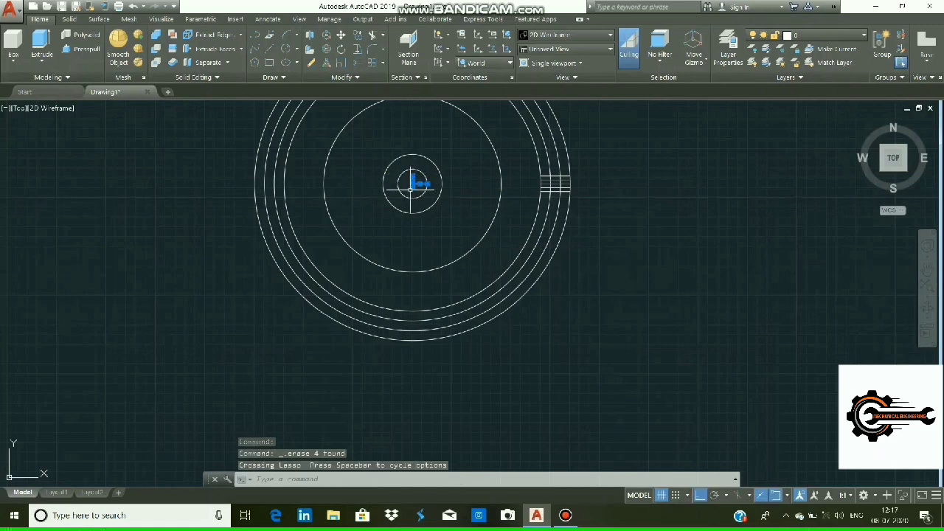
key(Delete)
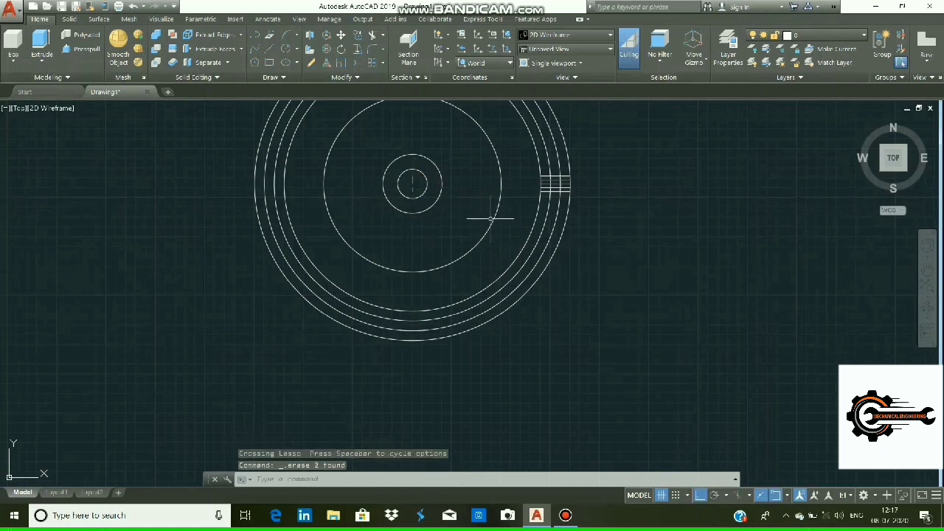
scroll(514, 209, up, 2)
scroll(523, 189, up, 2)
scroll(523, 157, up, 1)
mouse_move(523, 158)
middle_down()
mouse_move(450, 177)
mouse_move(318, 152)
middle_up()
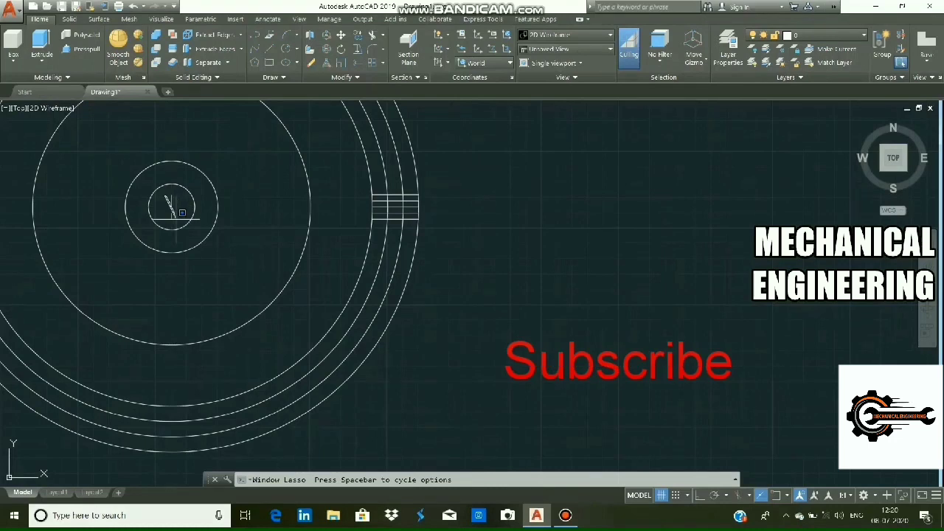
- Select and delete the remaining short centre lines inside the bore
drag(182, 213, 174, 215)
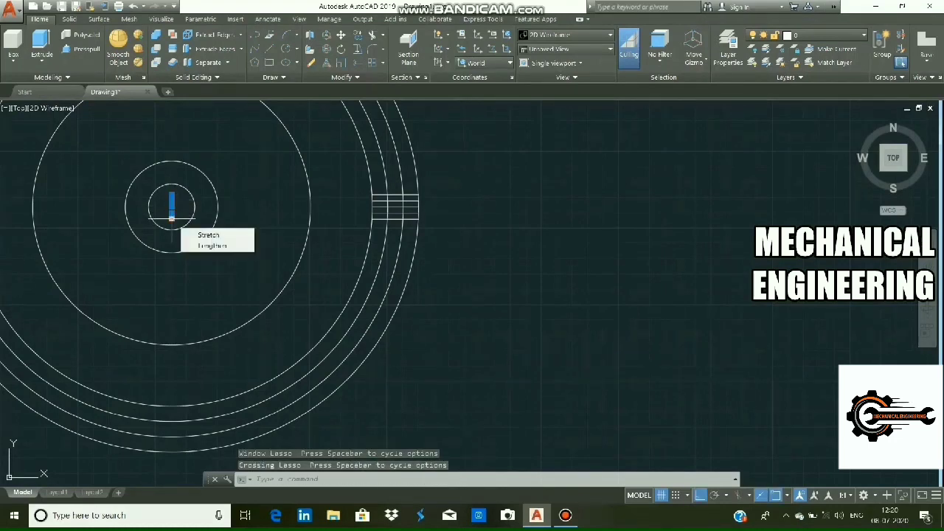
key(Escape)
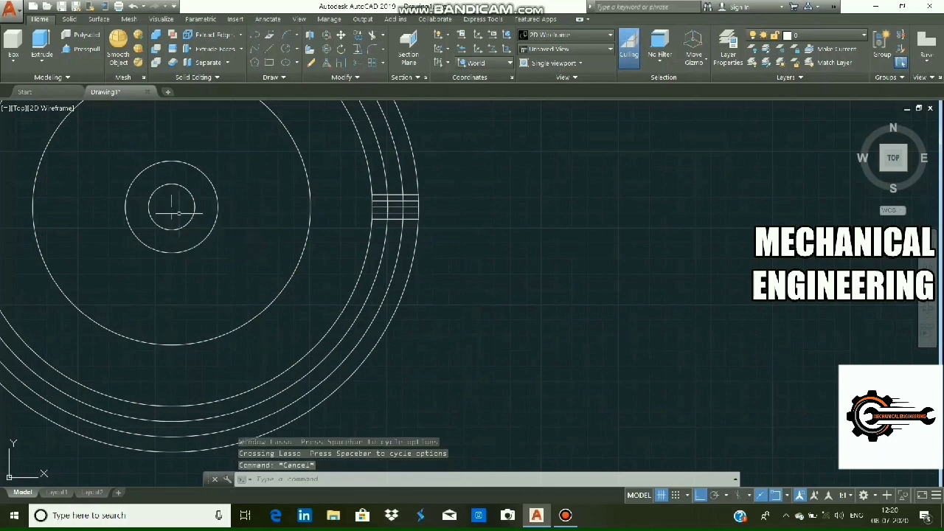
click(172, 185)
click(171, 205)
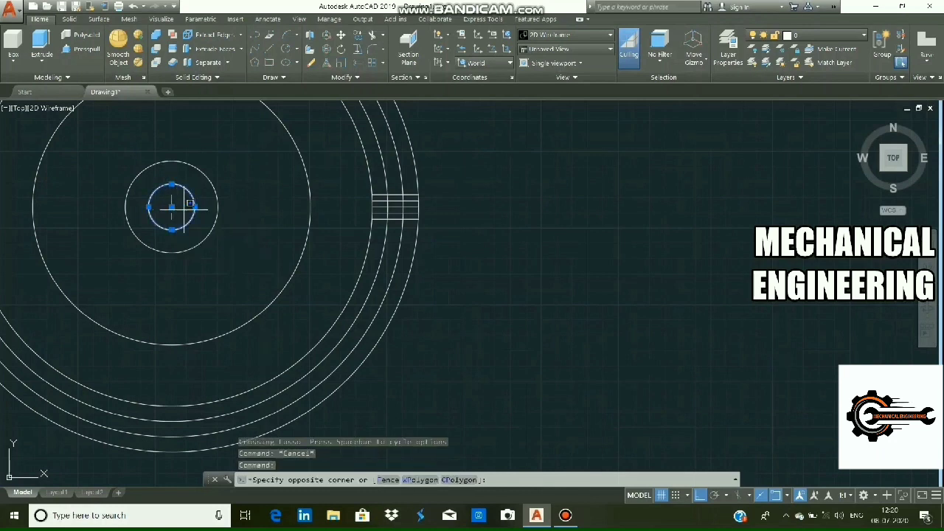
key(Escape)
click(592, 212)
key(Escape)
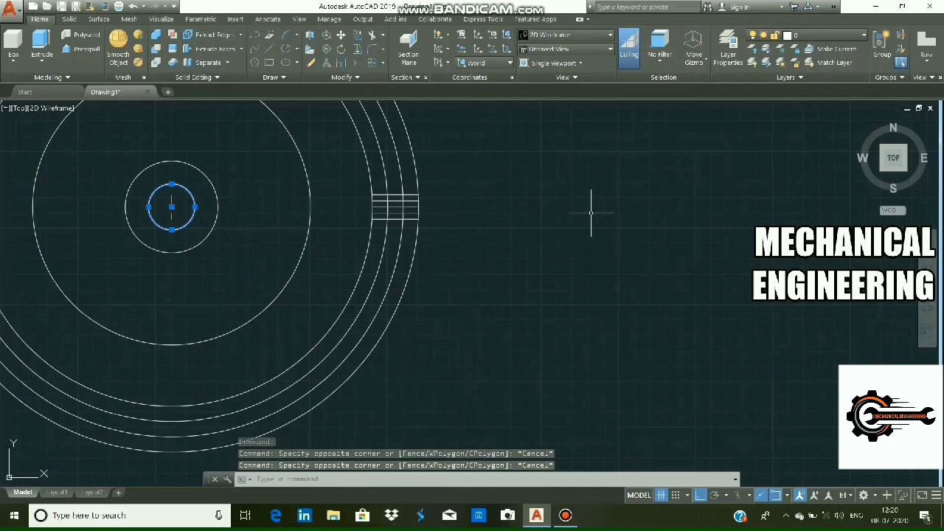
key(Escape)
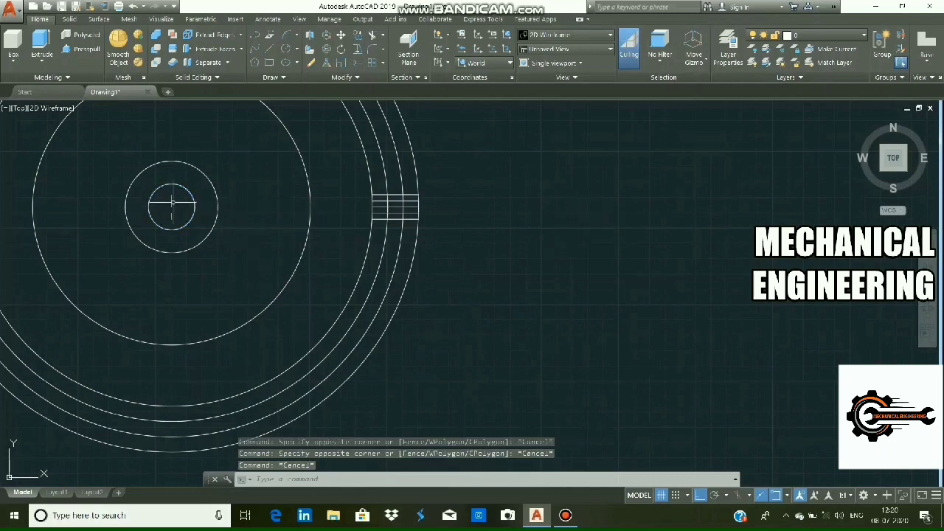
key(Escape)
click(176, 216)
click(175, 210)
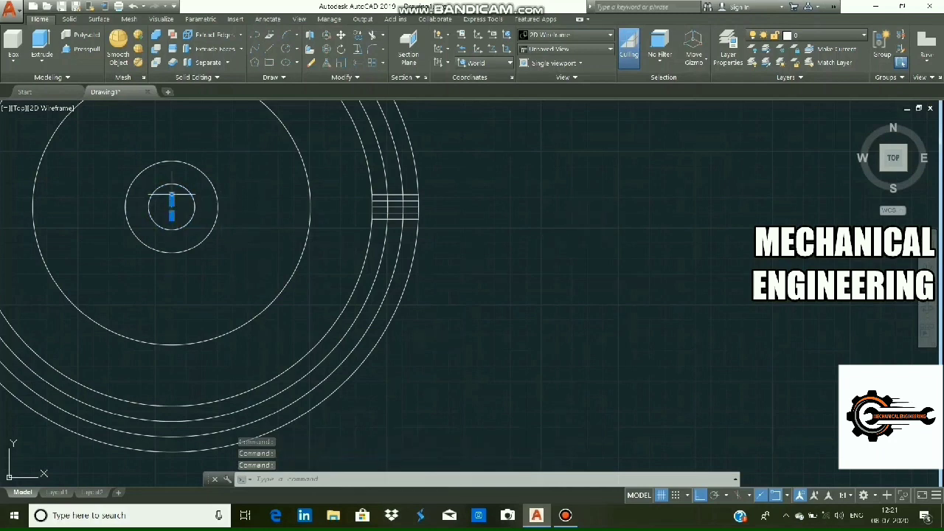
key(Delete)
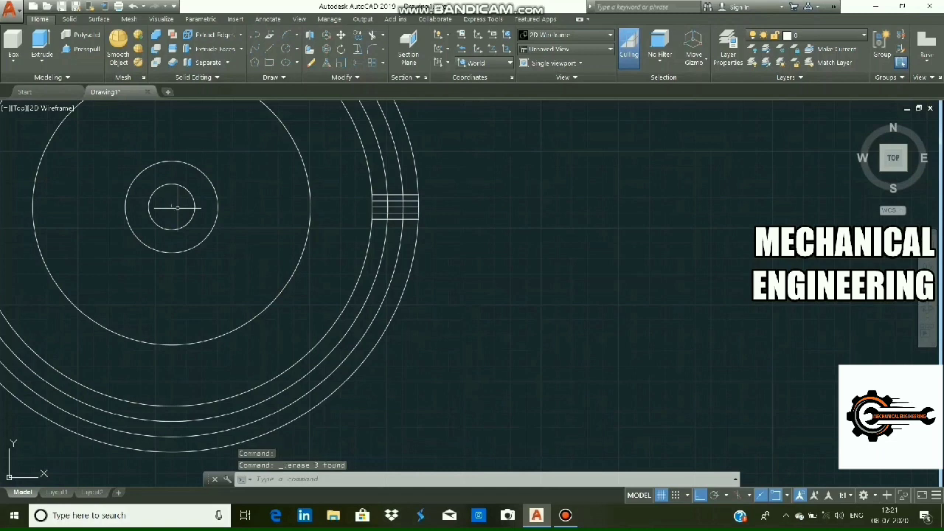
scroll(490, 258, down, 2)
- Draw a three-point arc for the tooth's upper flank, from its upper corner to the tip
scroll(491, 236, up, 2)
text(ar)
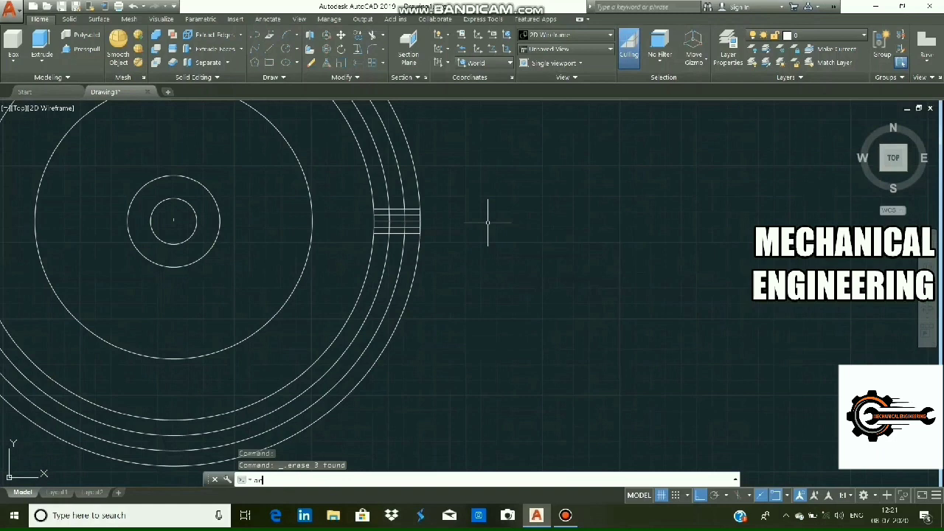
text(c)
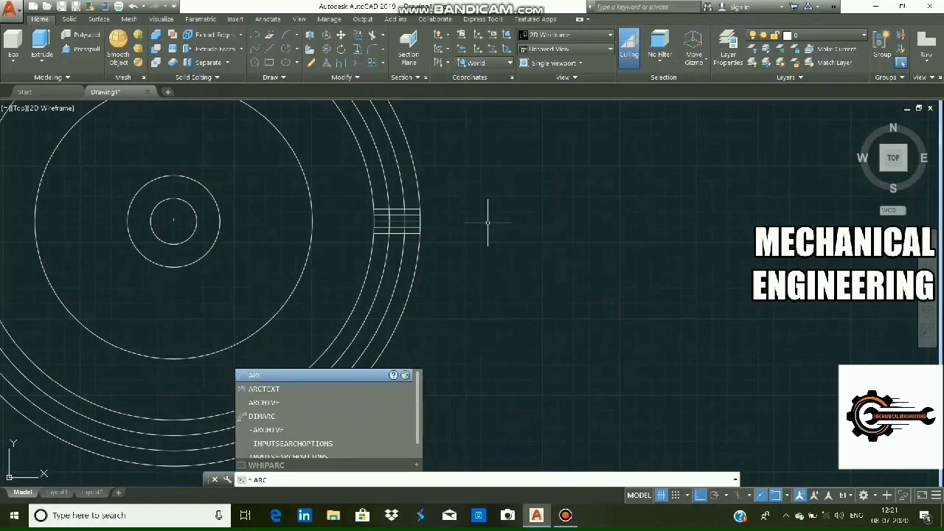
key(Return)
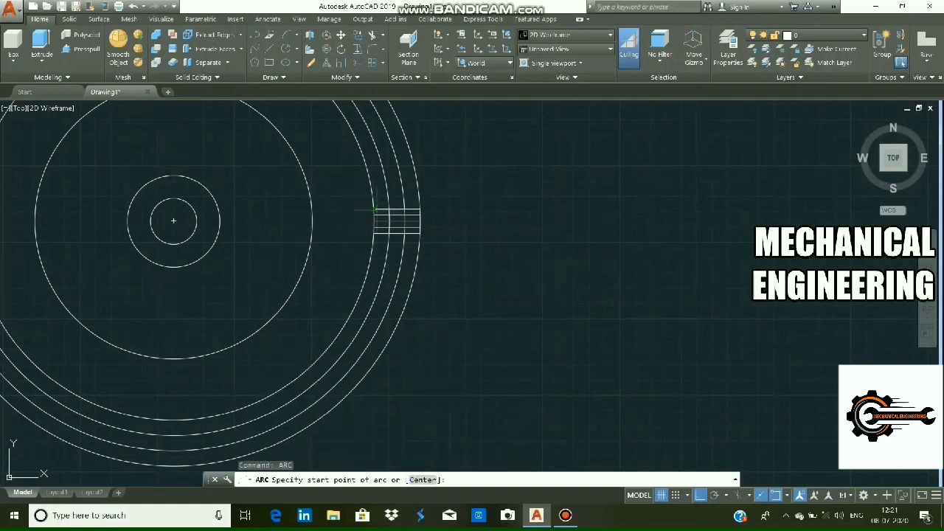
click(374, 209)
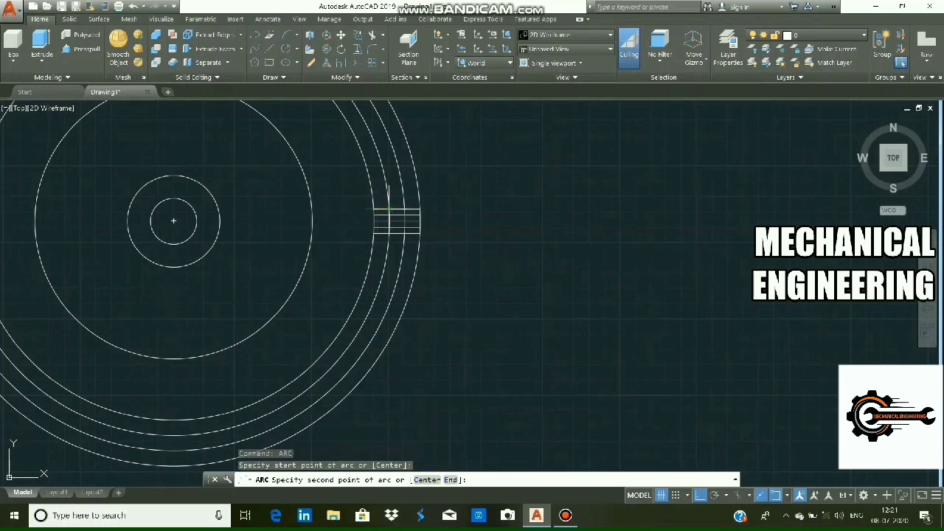
click(388, 208)
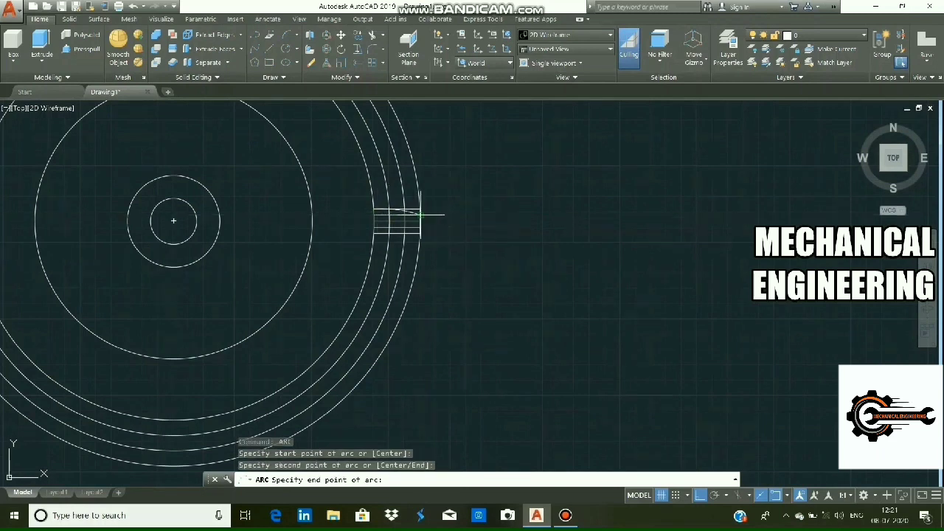
click(419, 214)
right_click(429, 196)
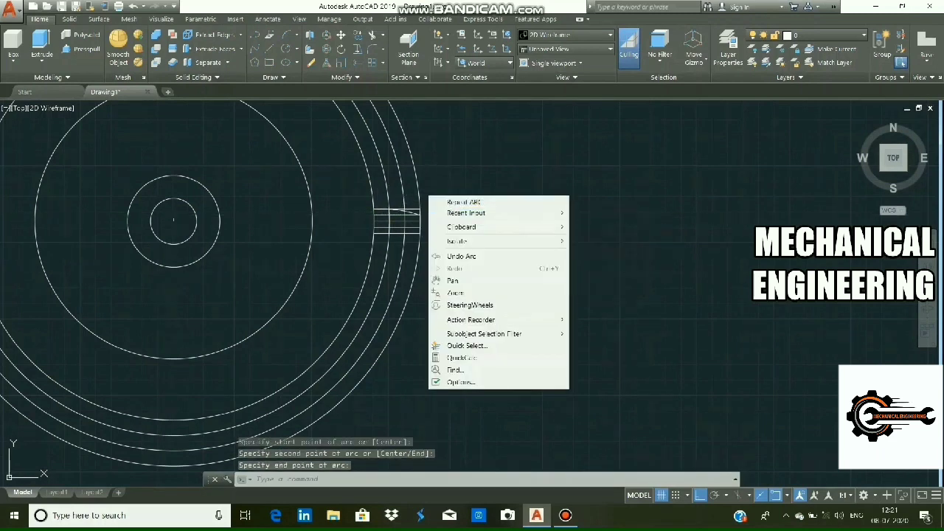
click(420, 131)
click(508, 232)
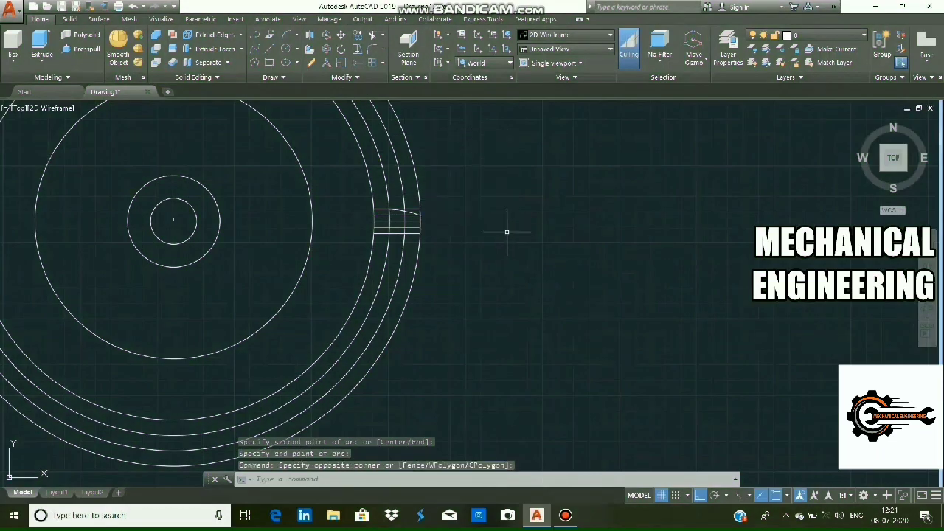
- Draw the lower flank arc from the tooth's lower corner to the tip
text(arc)
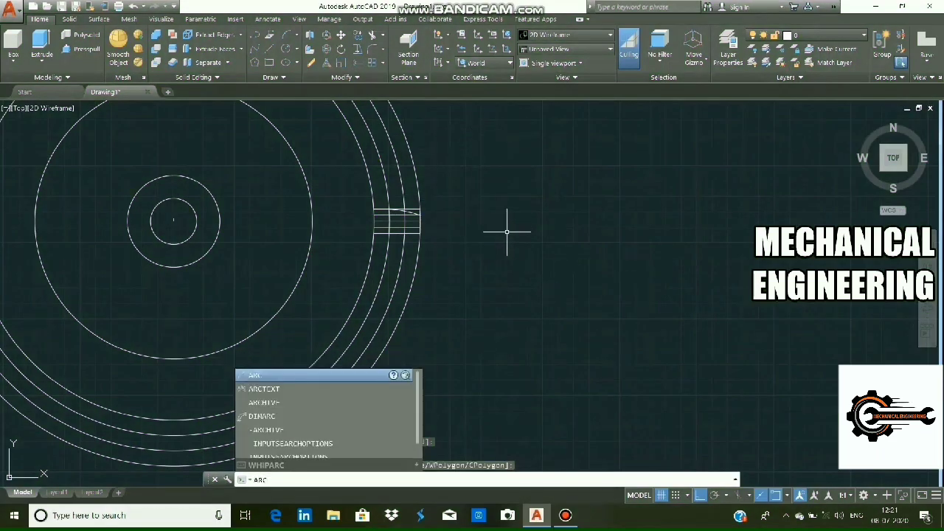
key(Return)
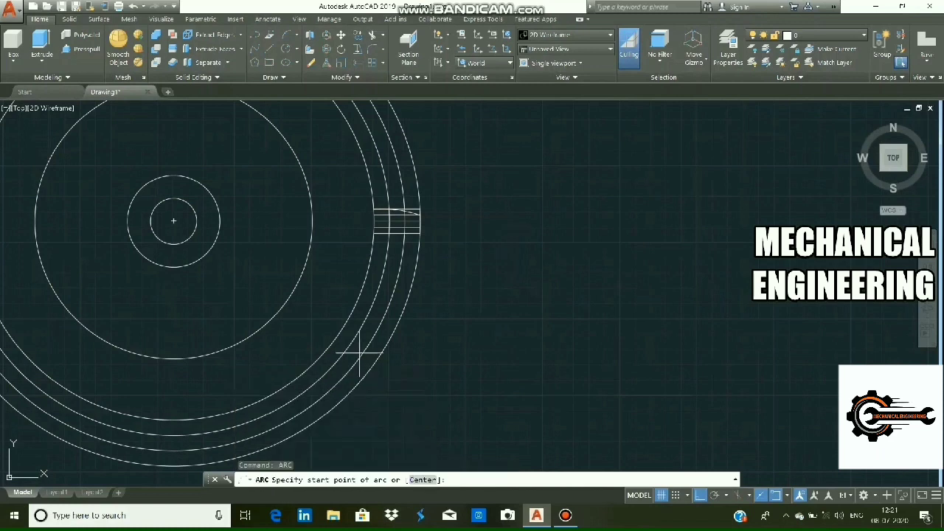
click(373, 233)
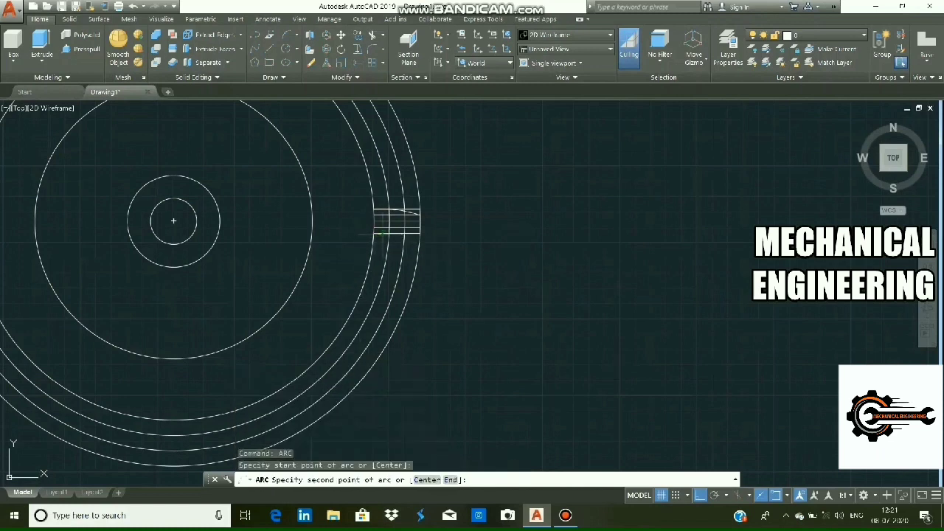
click(388, 233)
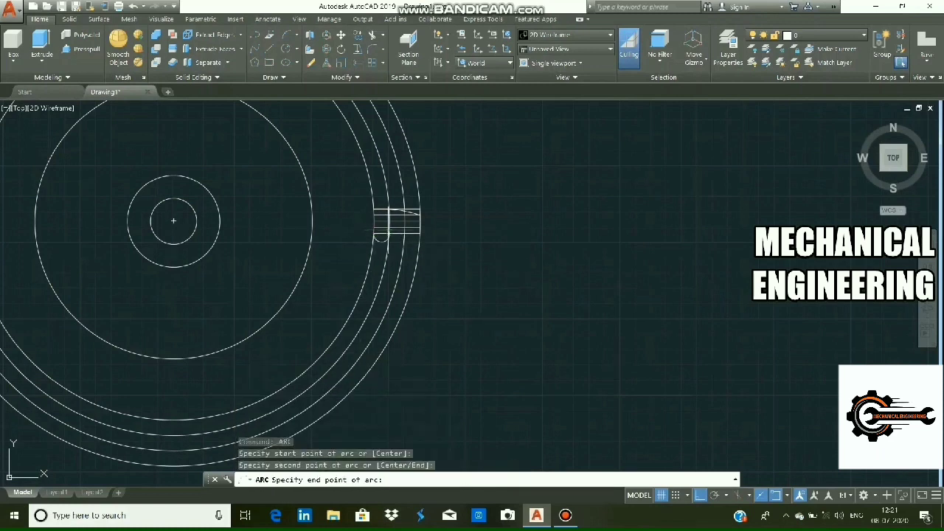
click(419, 227)
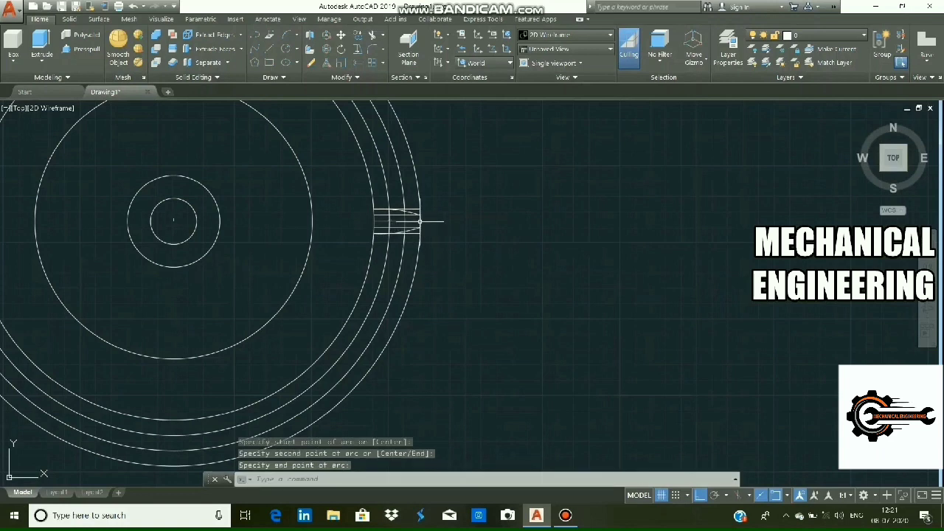
scroll(457, 243, up, 3)
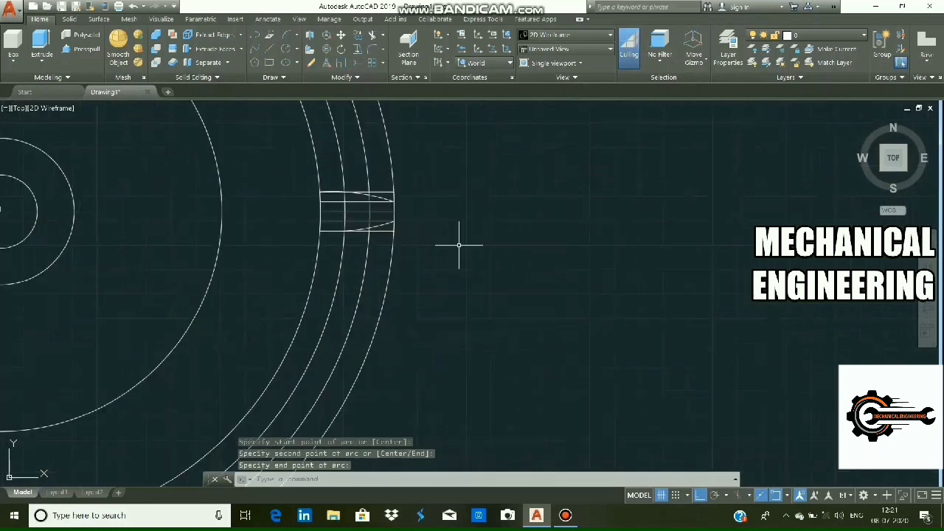
- Start TRIM with all objects as cutting edges and cut the excess outer arc at the tooth
scroll(440, 231, up, 1)
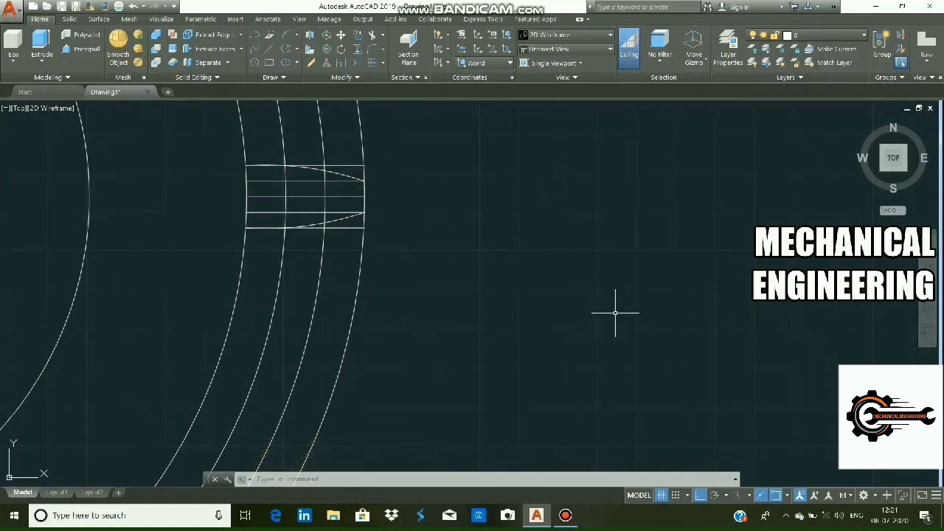
text(l)
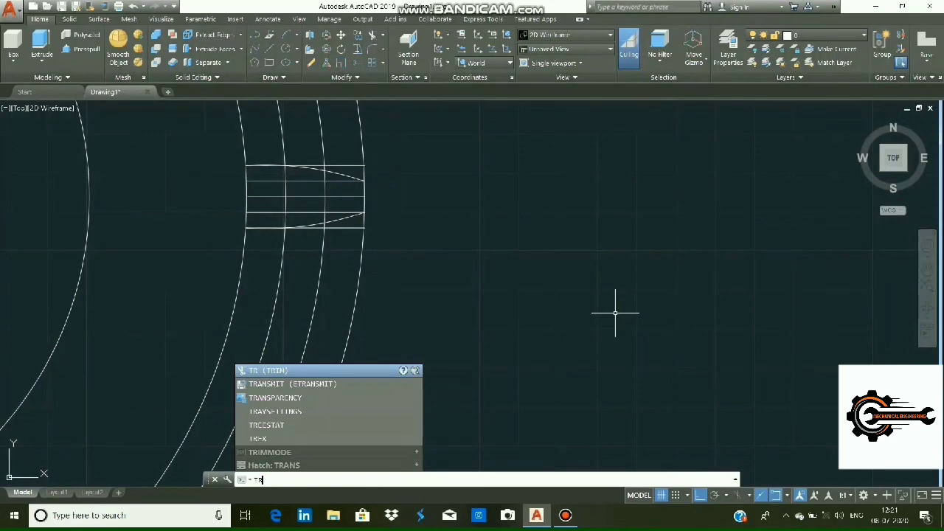
key(Down)
key(Down)
key(Up)
middle_drag(615, 313, 413, 204)
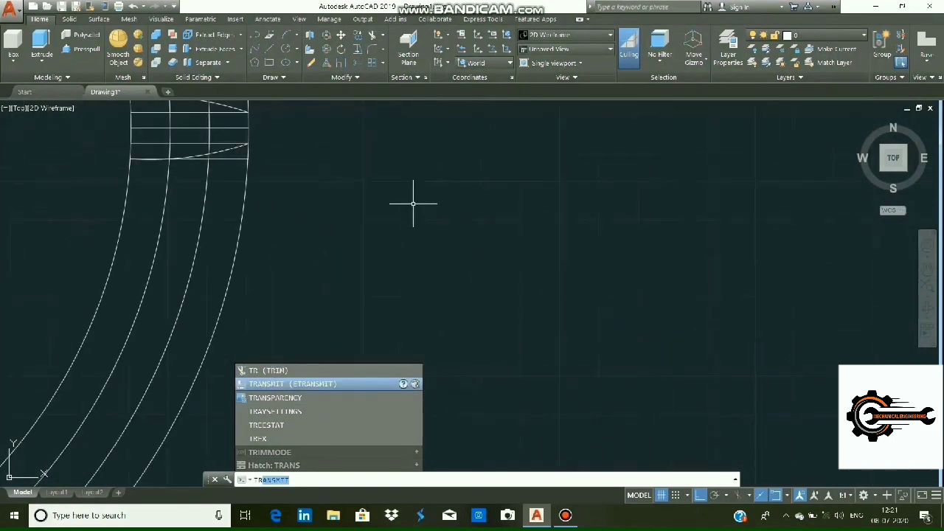
scroll(414, 204, down, 2)
key(Return)
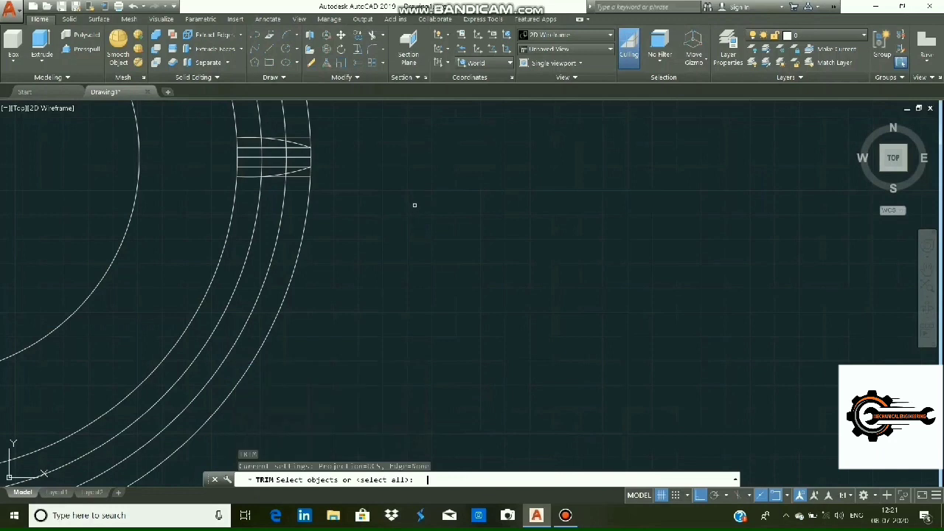
key(Return)
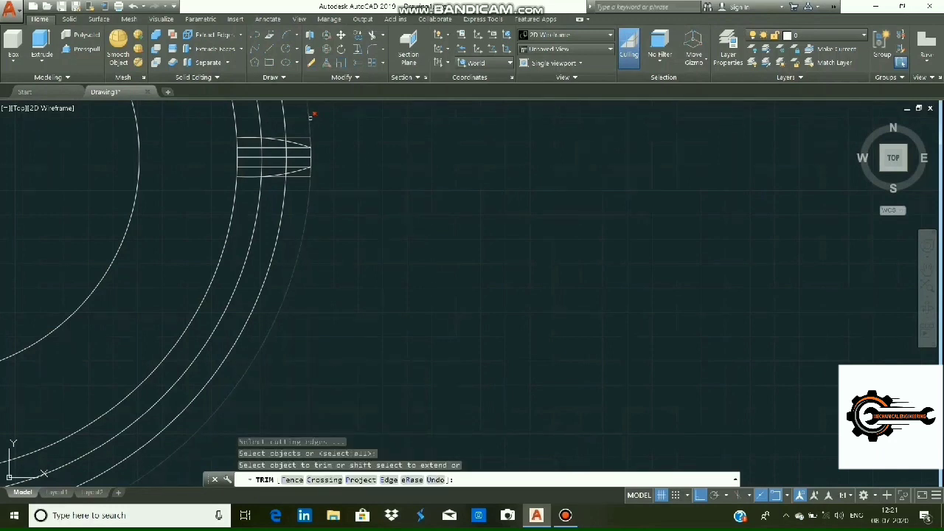
click(310, 116)
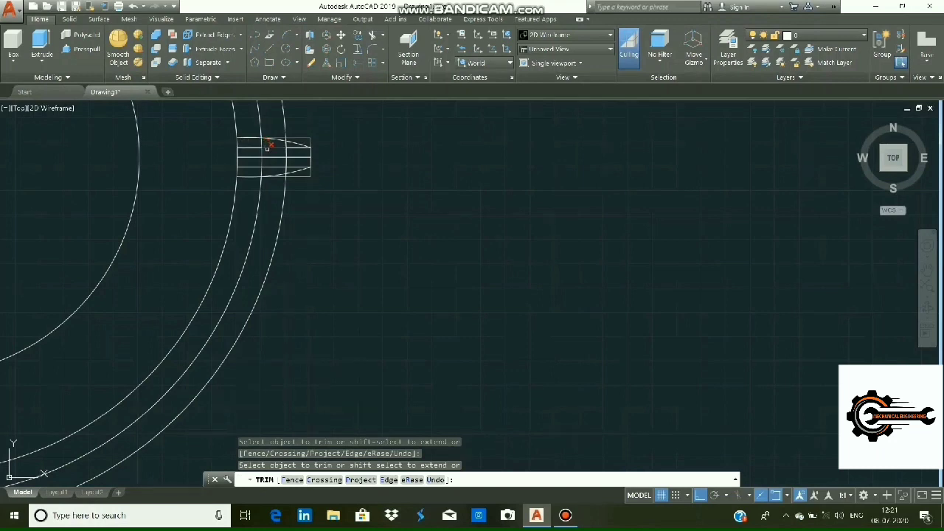
- Trim the stray line ends inside, below and beside the tooth tip
click(266, 150)
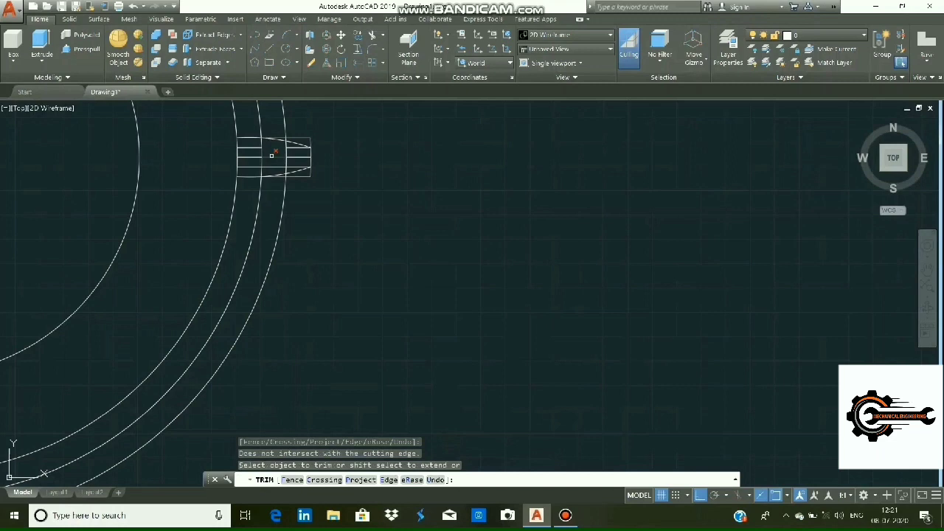
click(291, 151)
click(289, 149)
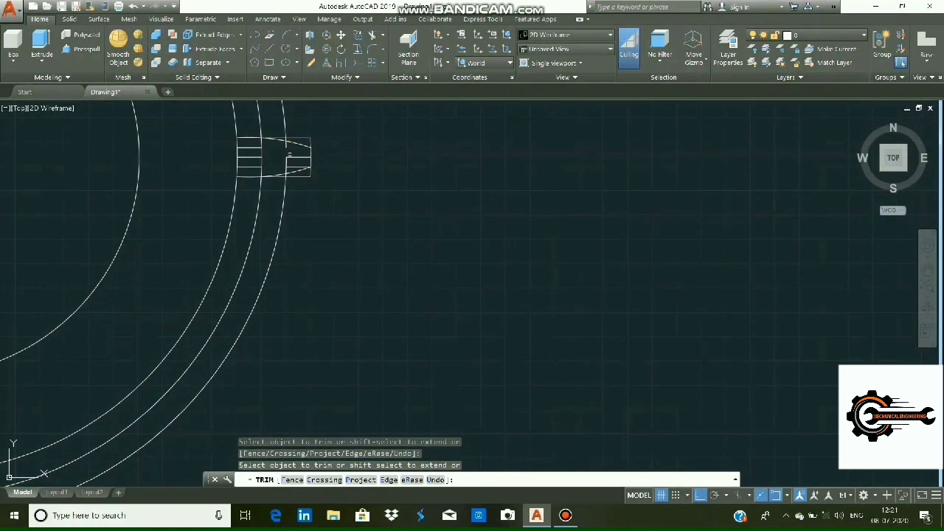
click(295, 151)
click(286, 162)
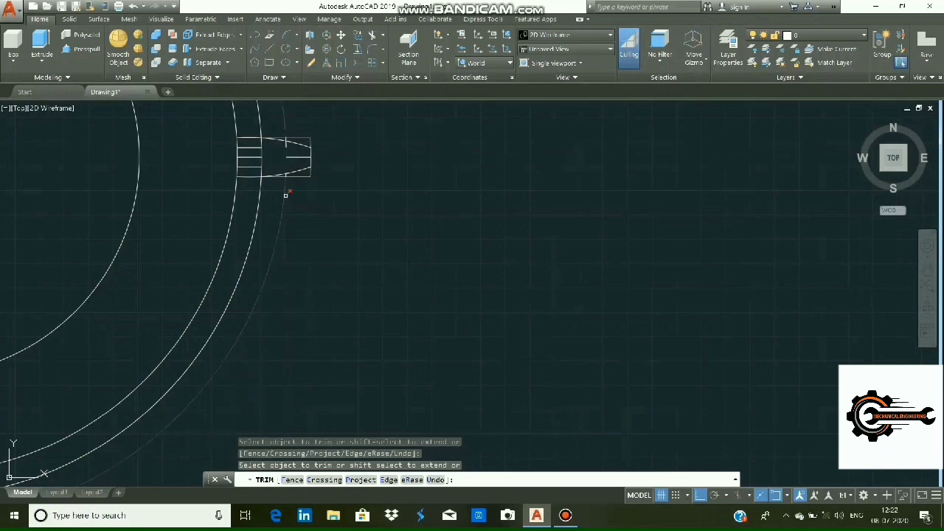
click(264, 150)
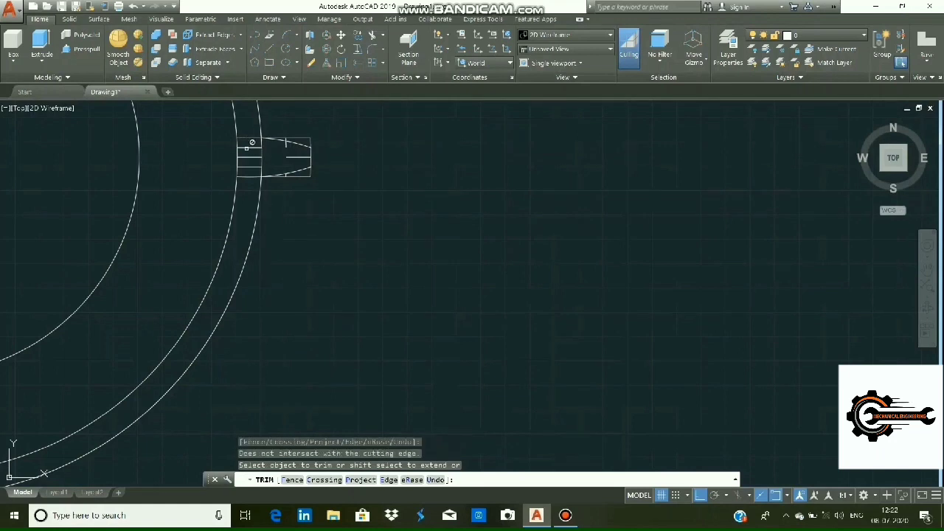
click(250, 147)
click(250, 158)
click(299, 137)
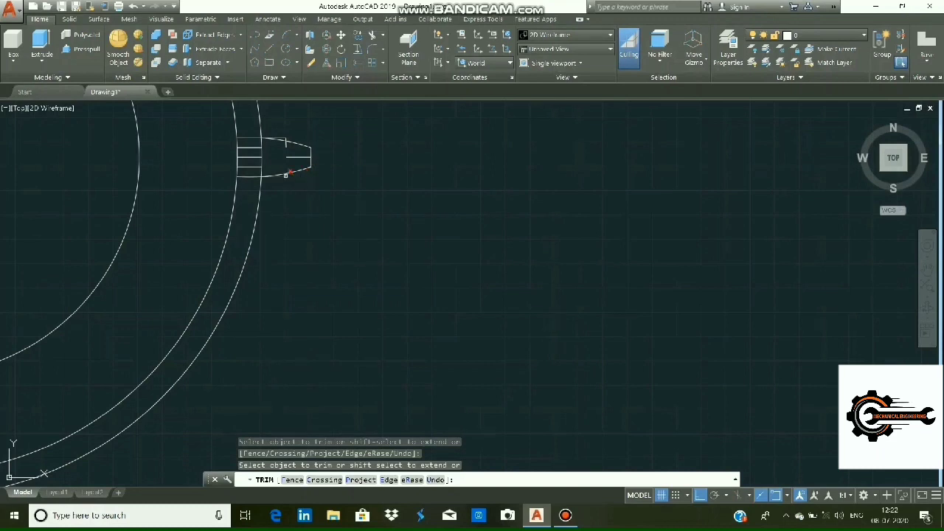
scroll(289, 170, up, 2)
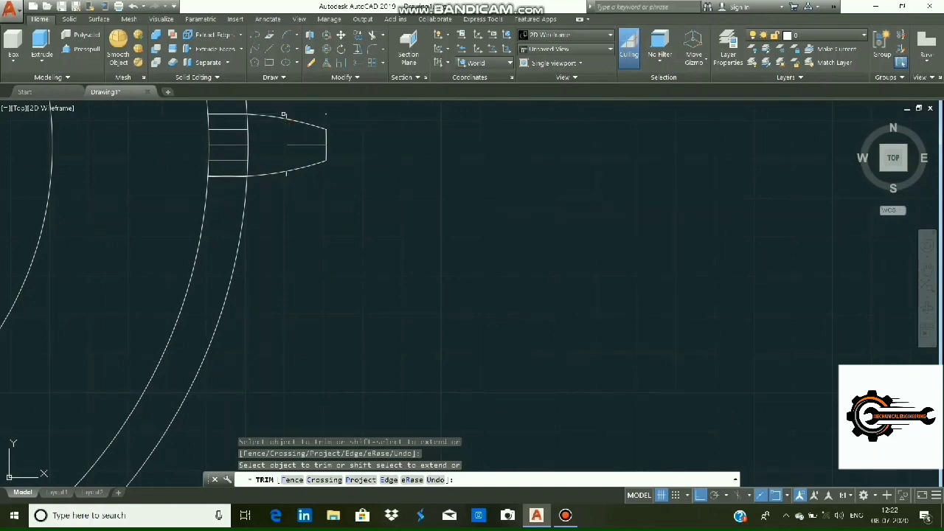
click(248, 154)
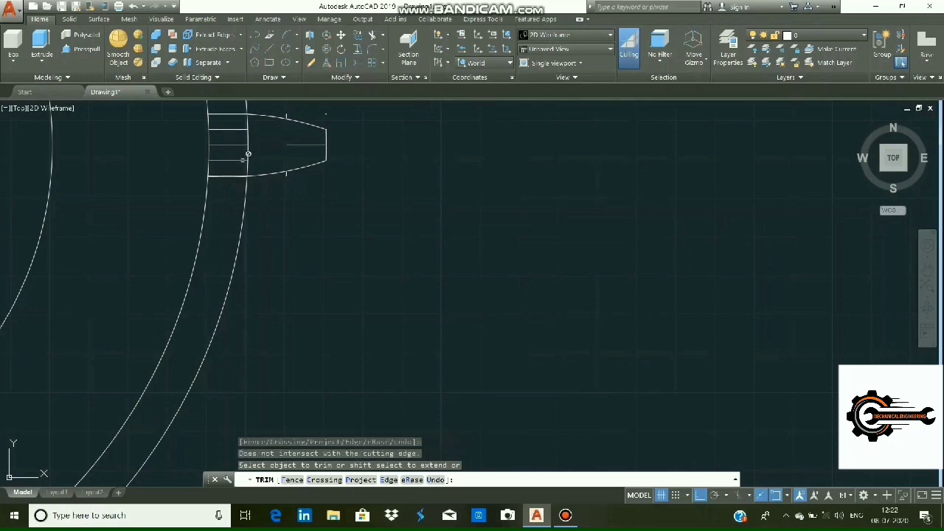
click(240, 160)
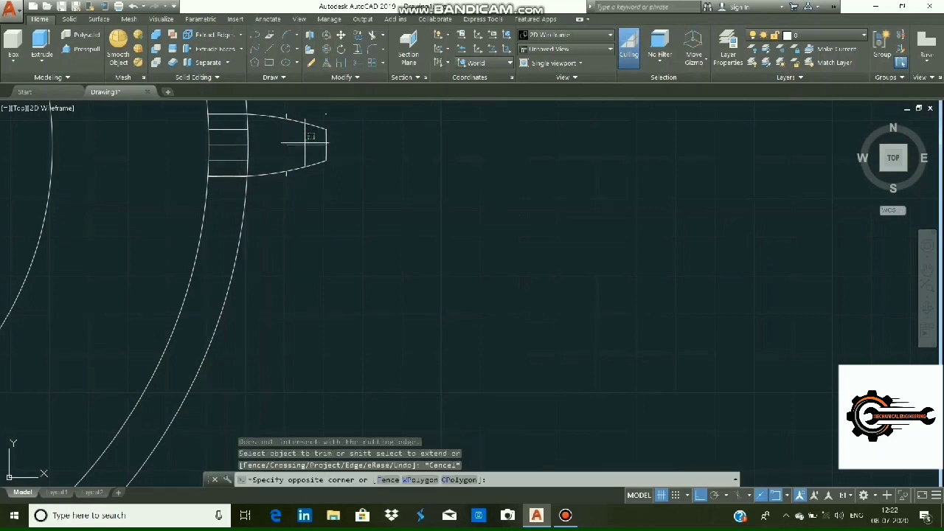
click(329, 129)
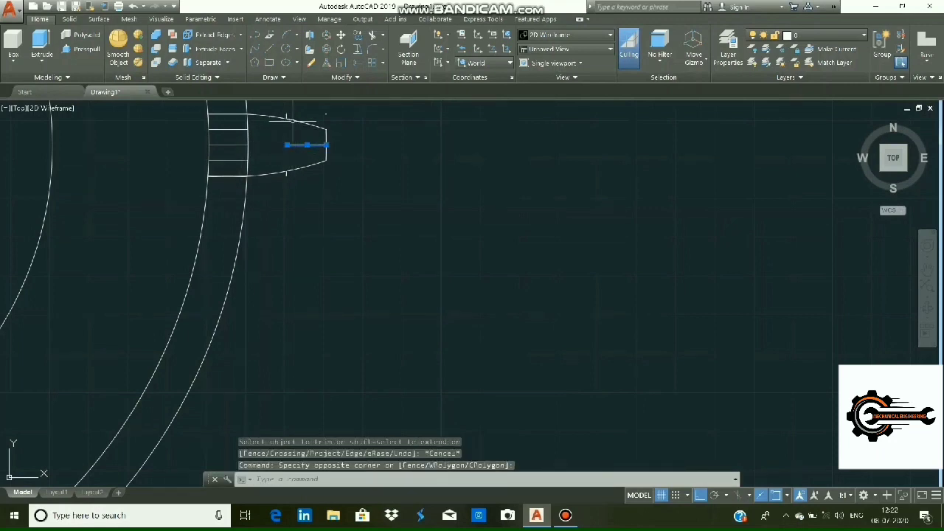
click(287, 118)
click(287, 170)
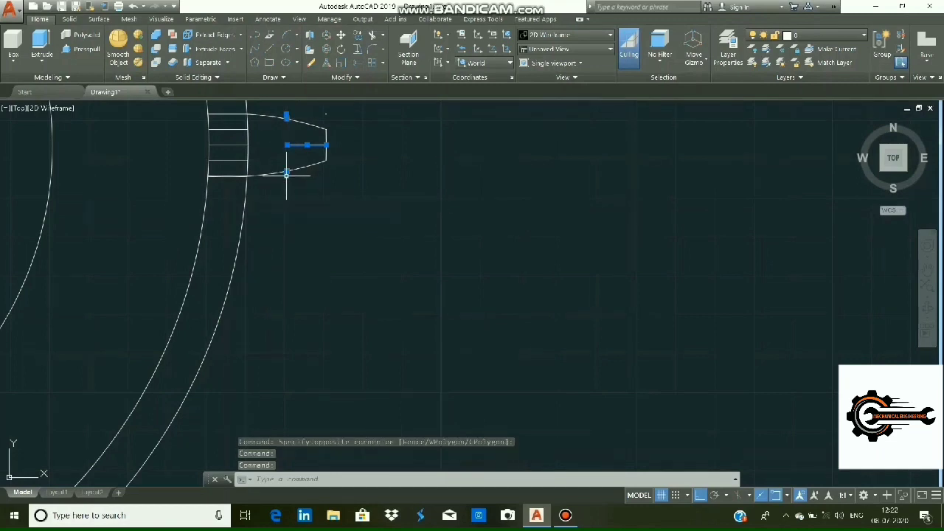
mouse_move(234, 126)
mouse_down()
mouse_move(240, 143)
mouse_move(230, 136)
mouse_up()
drag(251, 103, 223, 188)
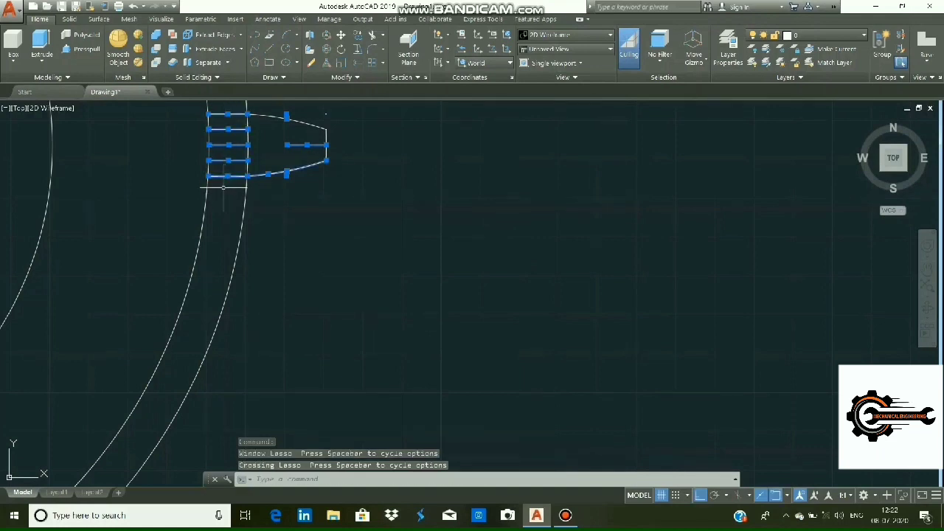
key(Delete)
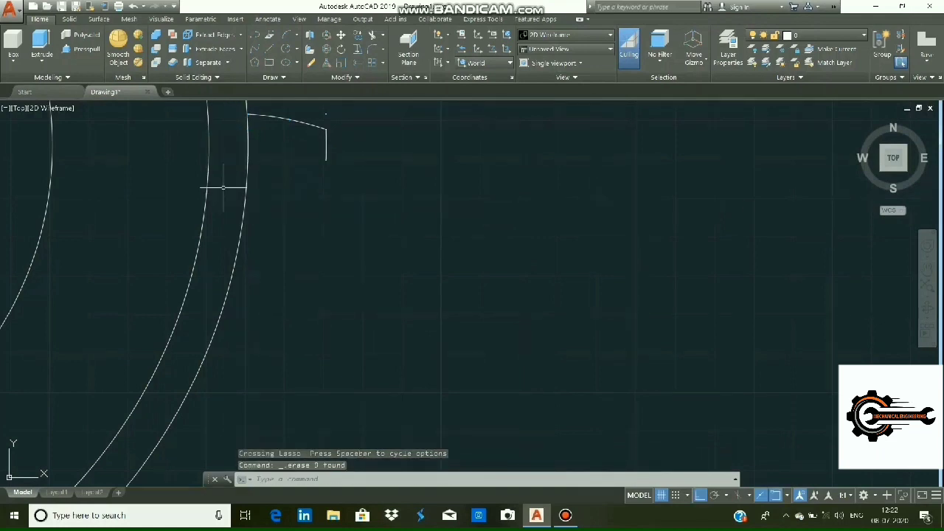
key(ctrl+z)
drag(225, 103, 220, 188)
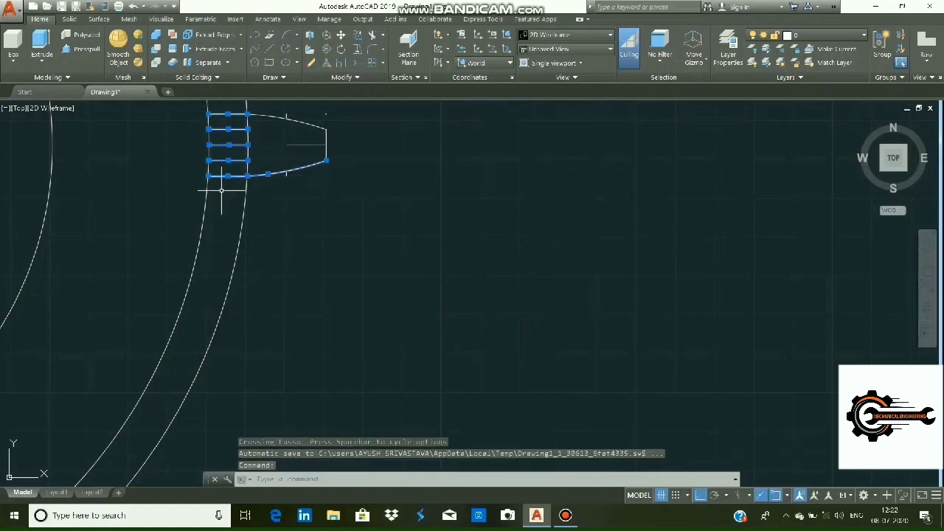
key(Escape)
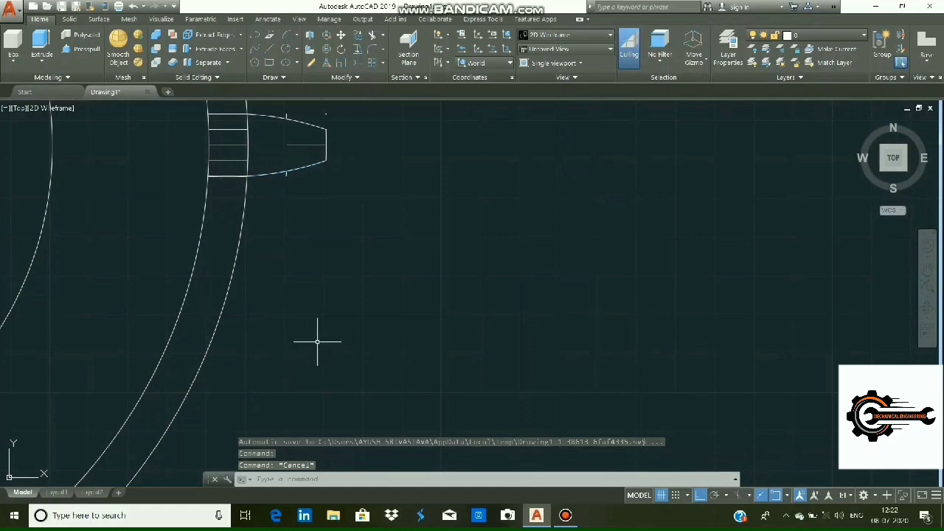
text(tr)
key(Escape)
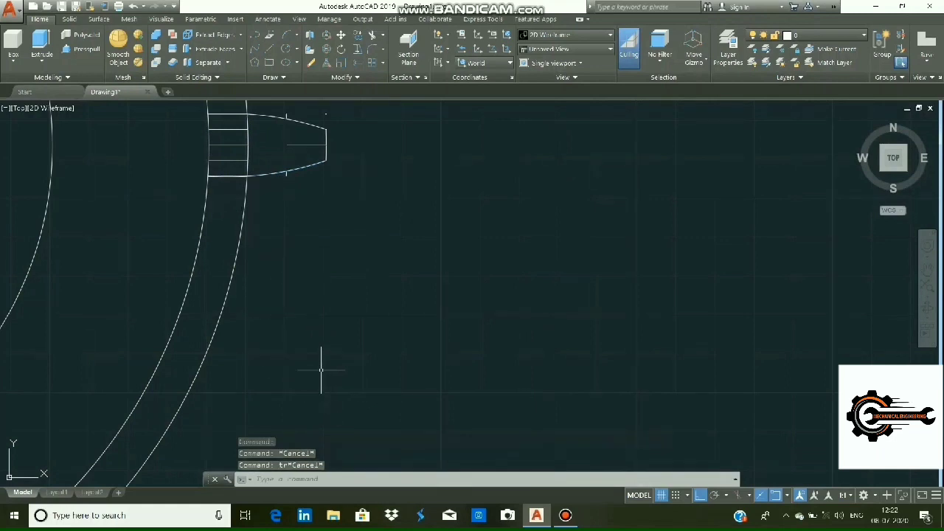
text(tr)
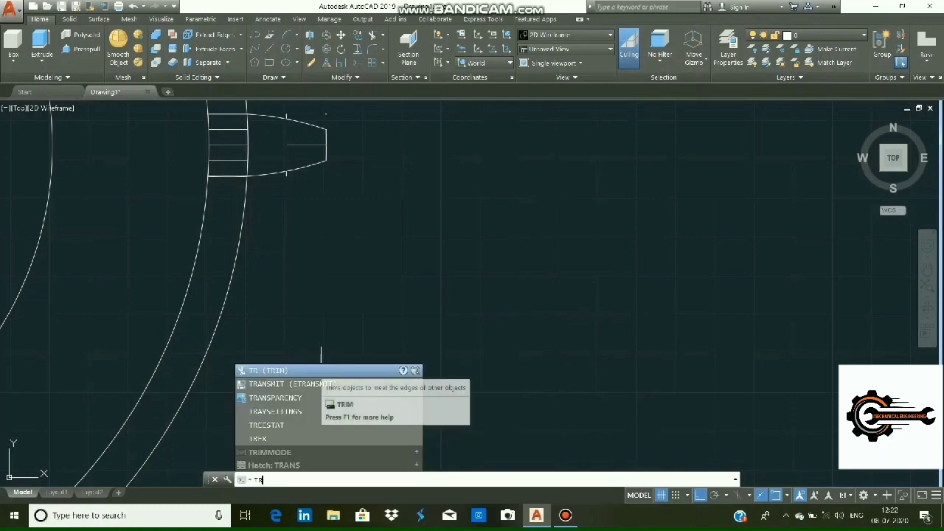
- Erase the stacked horizontal construction lines at the tooth base
key(Return)
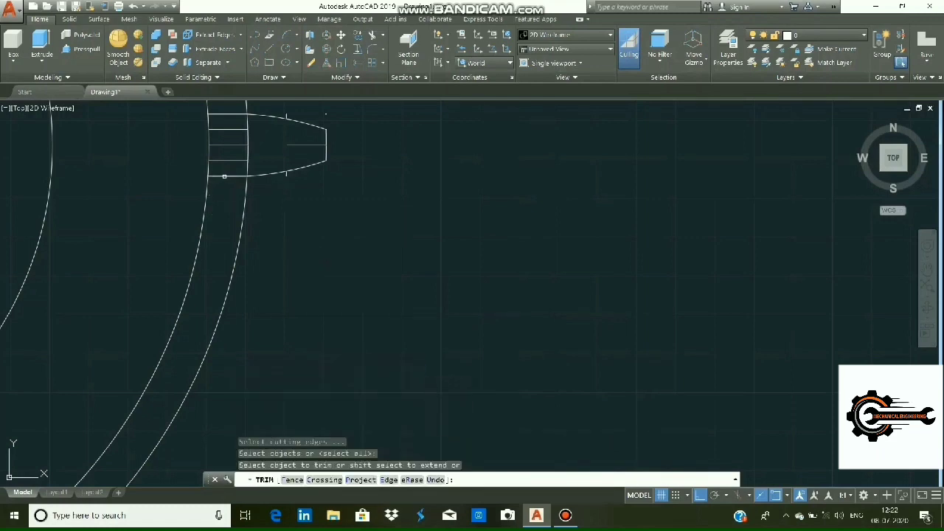
click(225, 176)
key(Escape)
drag(225, 112, 226, 181)
click(227, 180)
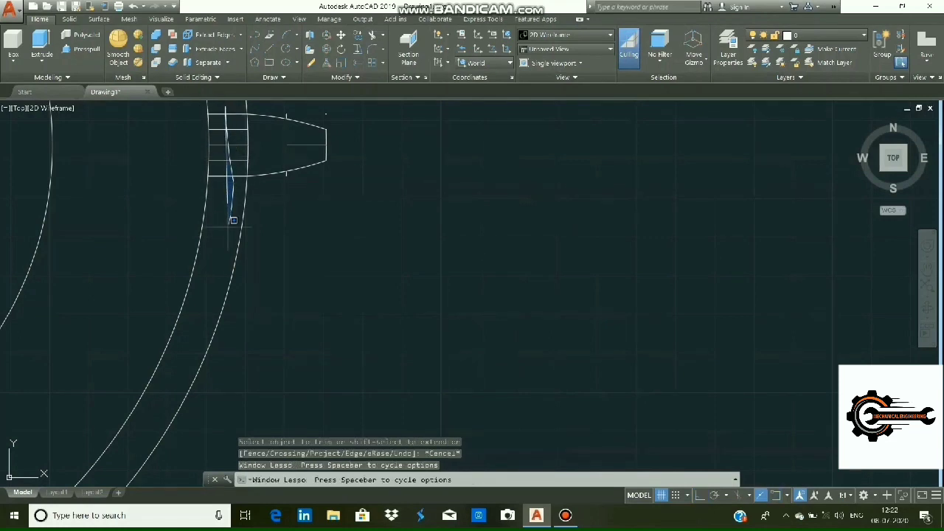
scroll(231, 200, down, 4)
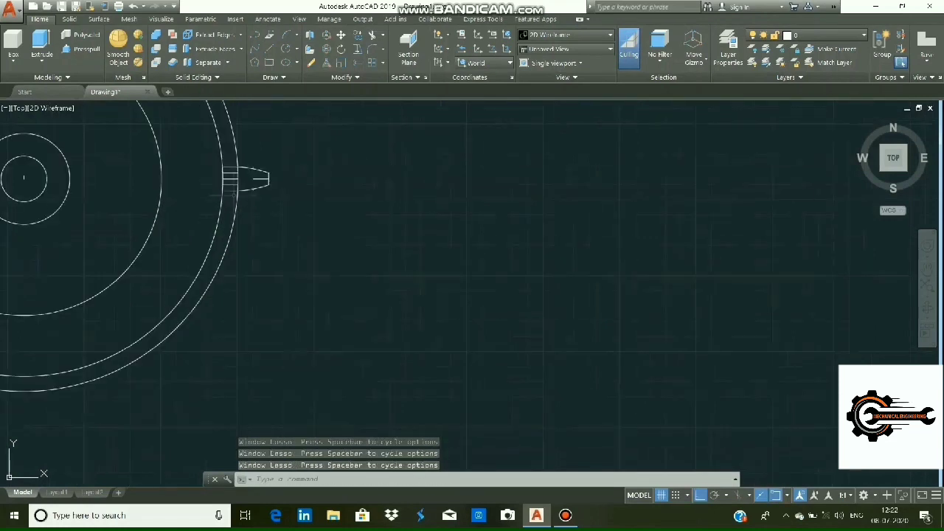
drag(231, 181, 222, 193)
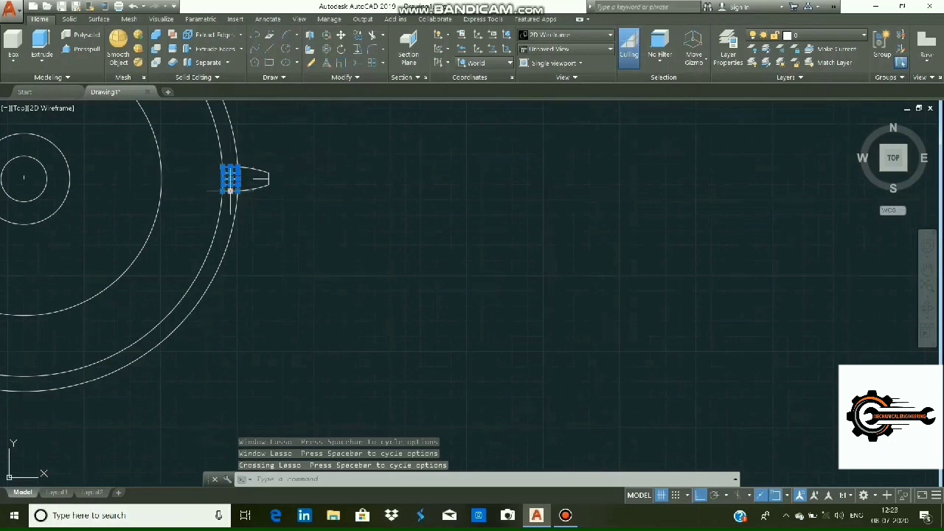
key(Delete)
- Erase the helper lines inside the tooth
scroll(245, 130, up, 2)
scroll(282, 158, up, 2)
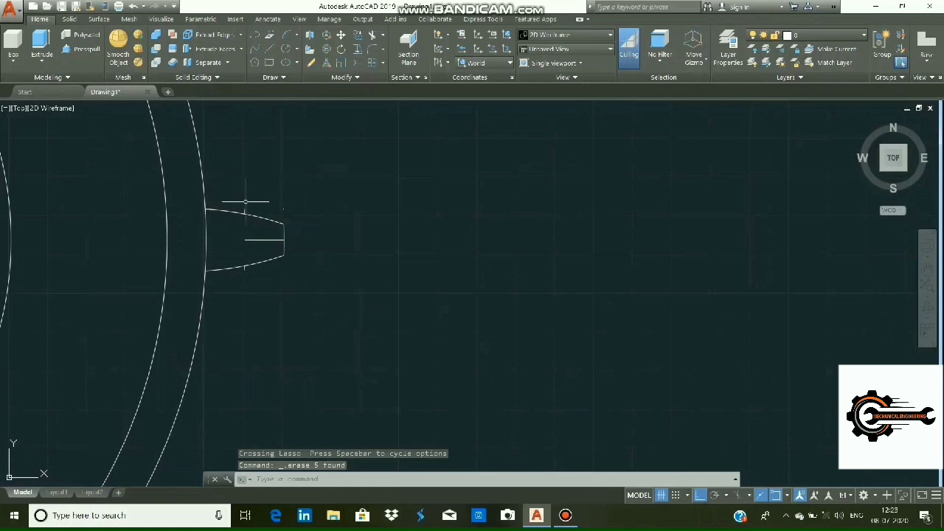
mouse_move(244, 210)
mouse_down()
mouse_move(303, 210)
mouse_move(274, 208)
mouse_up()
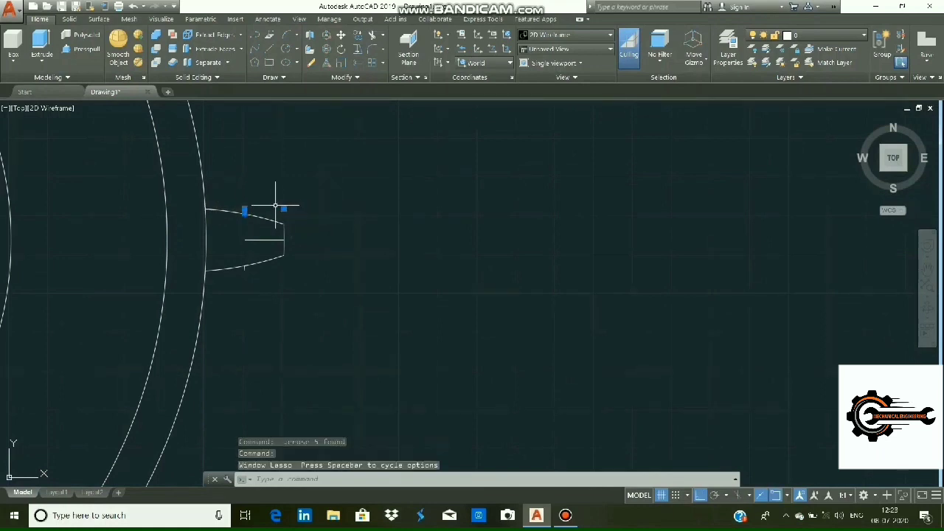
click(244, 266)
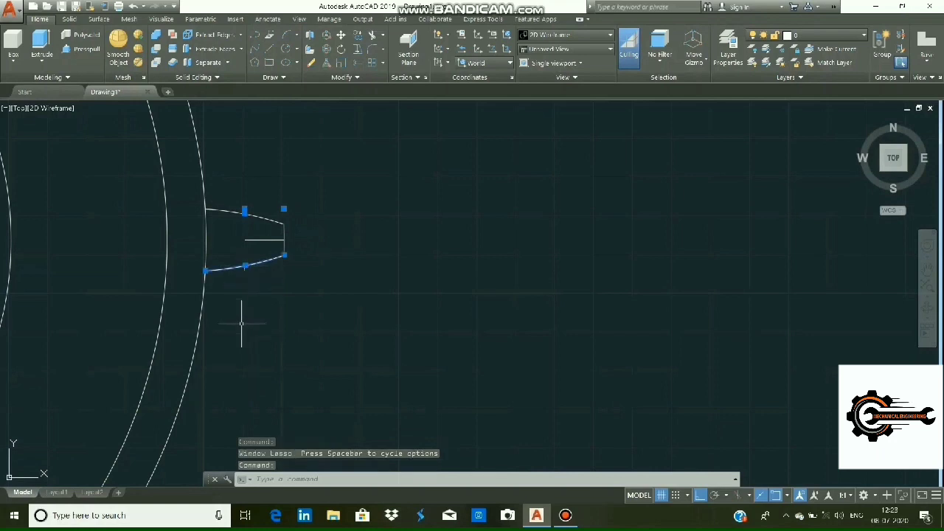
key(ctrl+z)
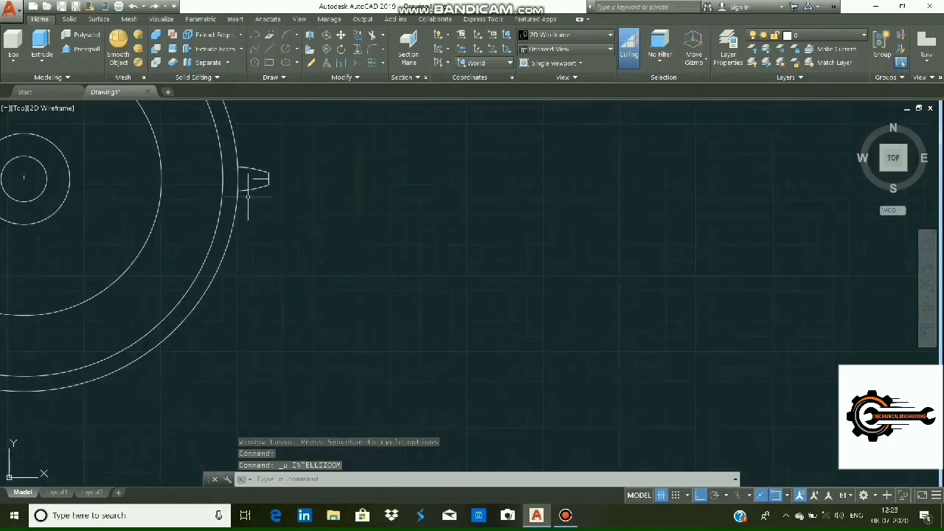
scroll(250, 184, up, 5)
mouse_move(274, 157)
mouse_down()
mouse_move(256, 153)
mouse_move(288, 122)
mouse_move(262, 159)
mouse_up()
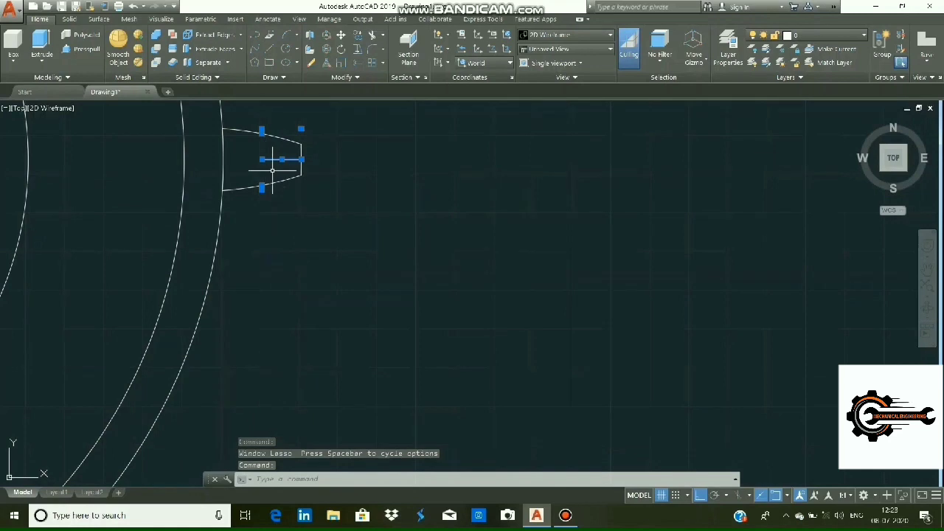
key(Delete)
scroll(320, 238, down, 3)
scroll(301, 262, down, 2)
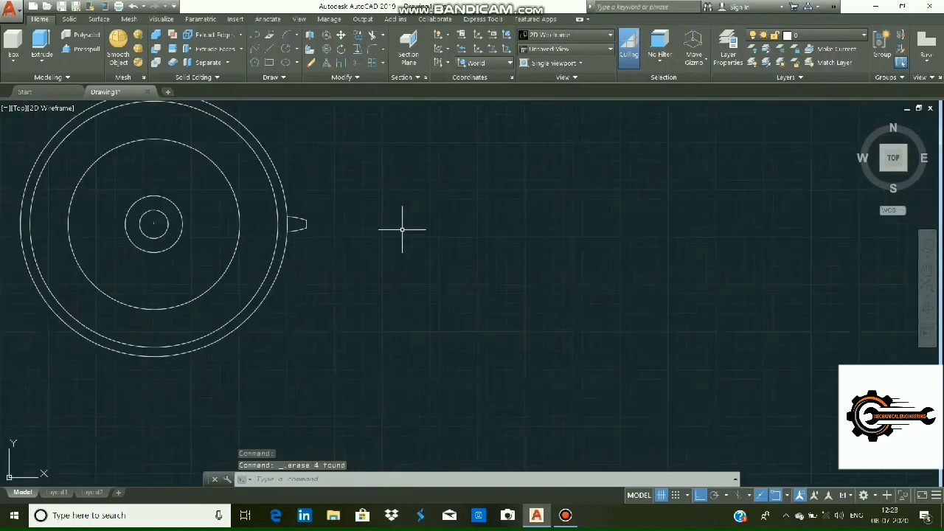
- Trim the circle segments across the tooth base with TR
text(t)
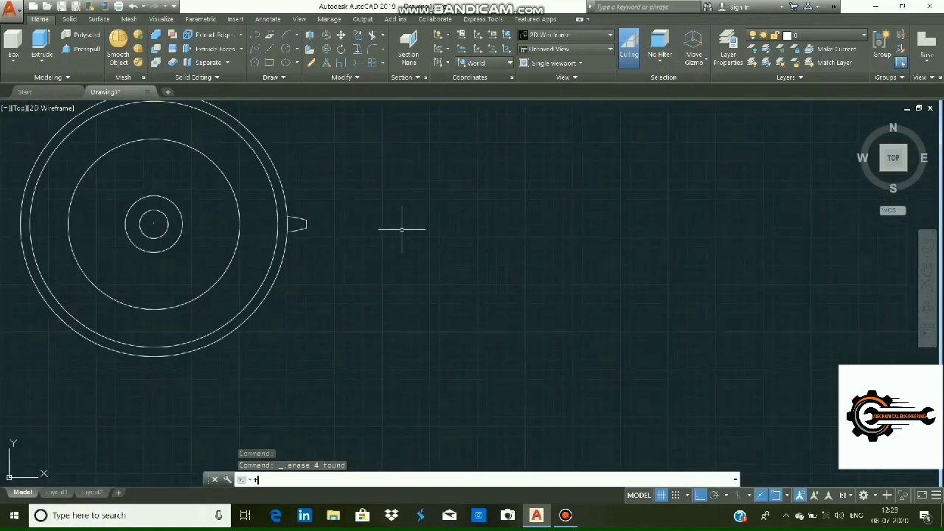
text(r)
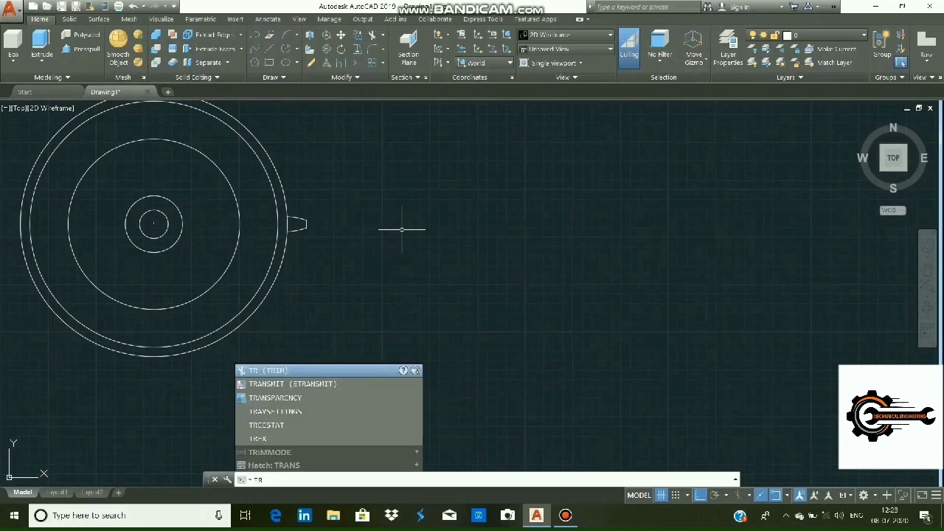
key(Return)
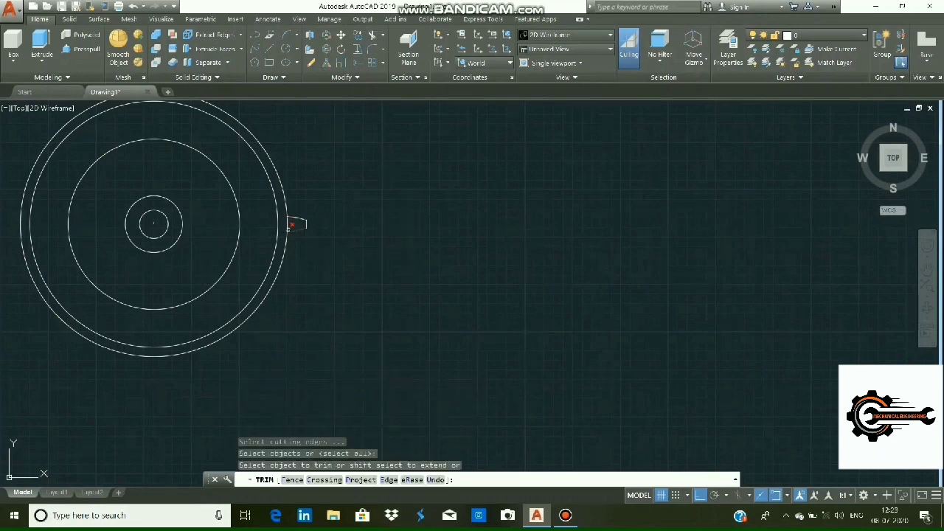
click(288, 221)
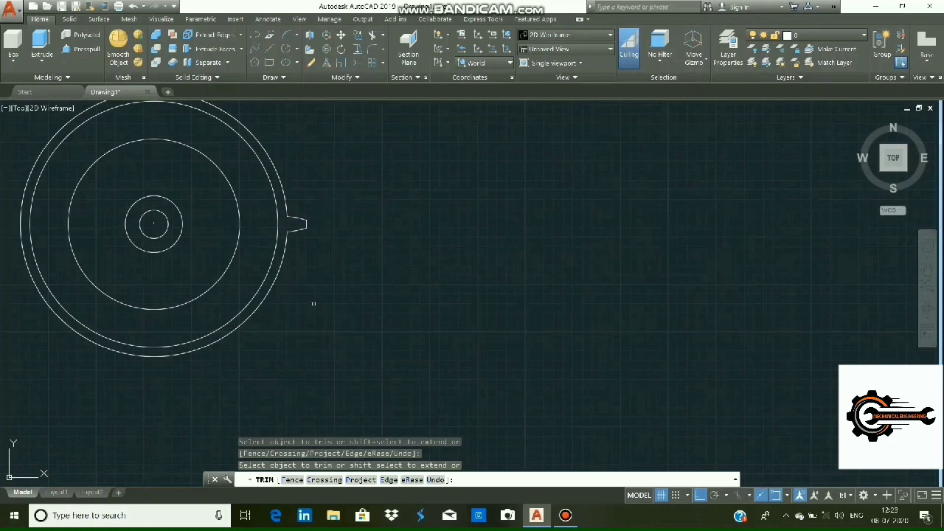
scroll(314, 303, down, 2)
click(282, 266)
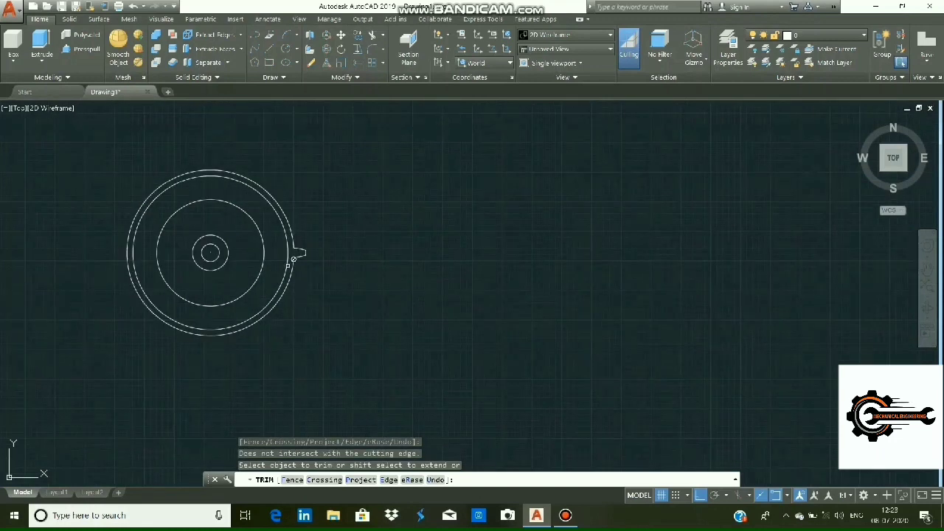
key(Escape)
- Erase the extra outer circle and choose Polar Array from the array types
click(288, 263)
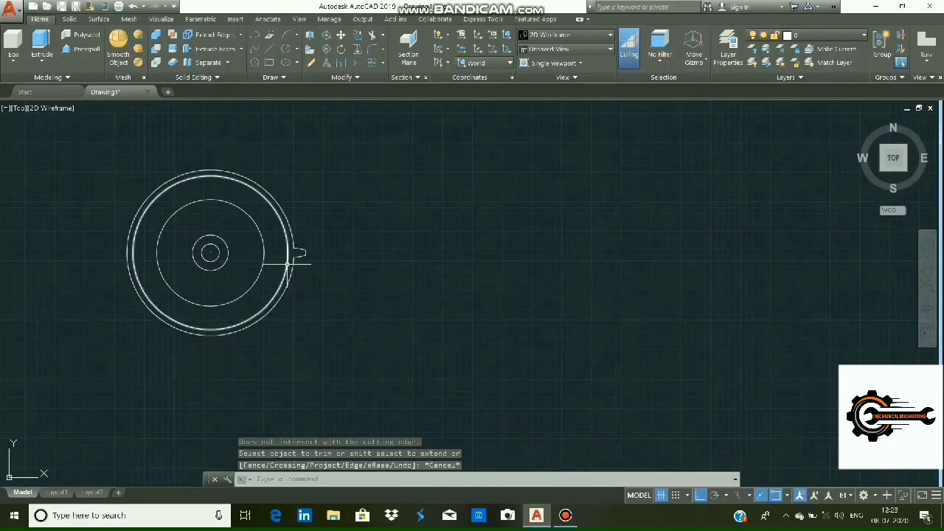
key(Delete)
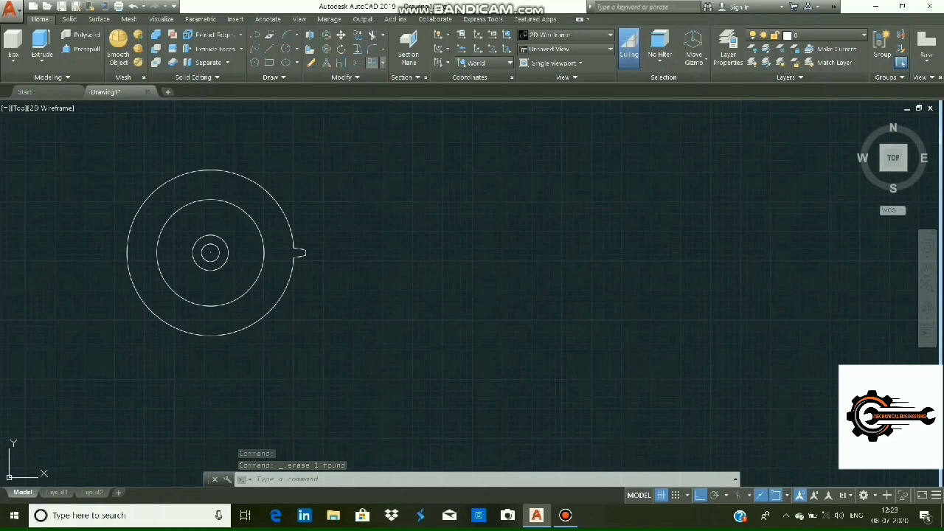
click(382, 62)
click(404, 127)
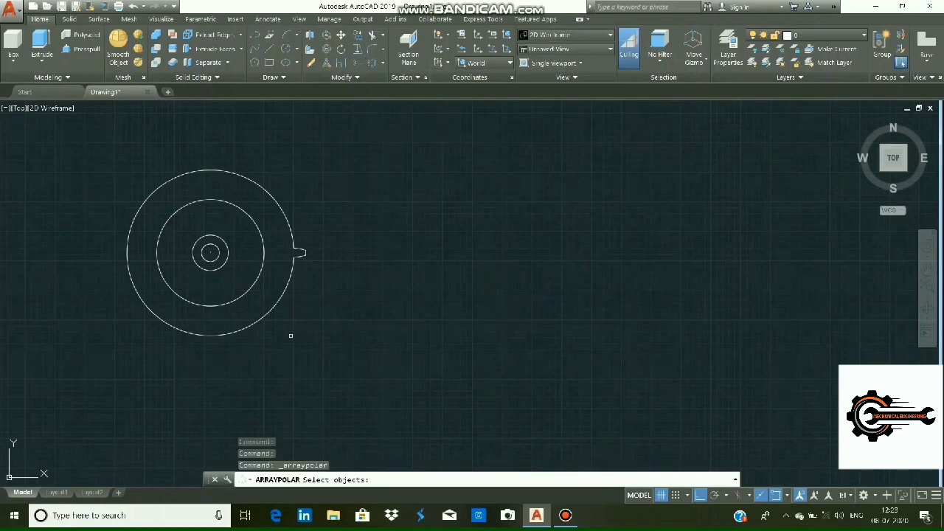
- Polar-array the tooth shape 20 times around the gear's centre point
mouse_move(308, 240)
mouse_down()
mouse_move(299, 255)
mouse_move(315, 259)
mouse_up()
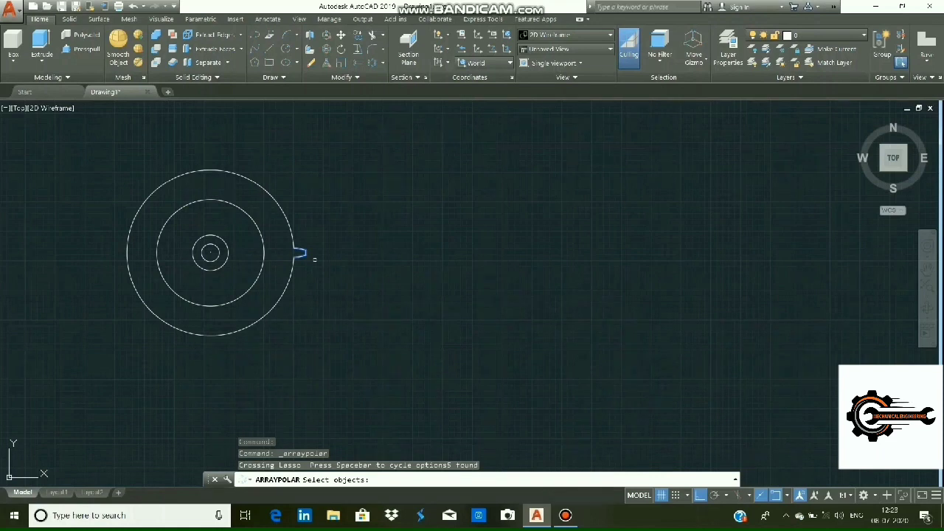
key(Return)
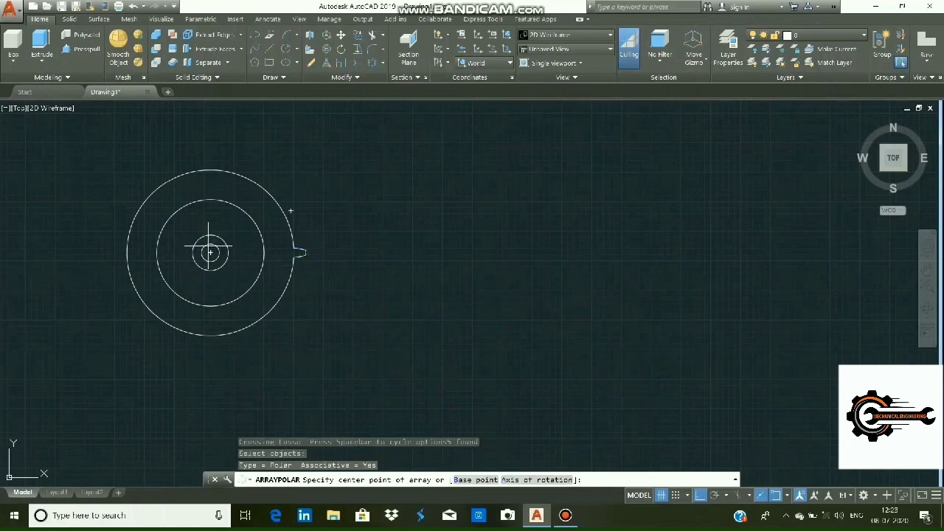
click(210, 252)
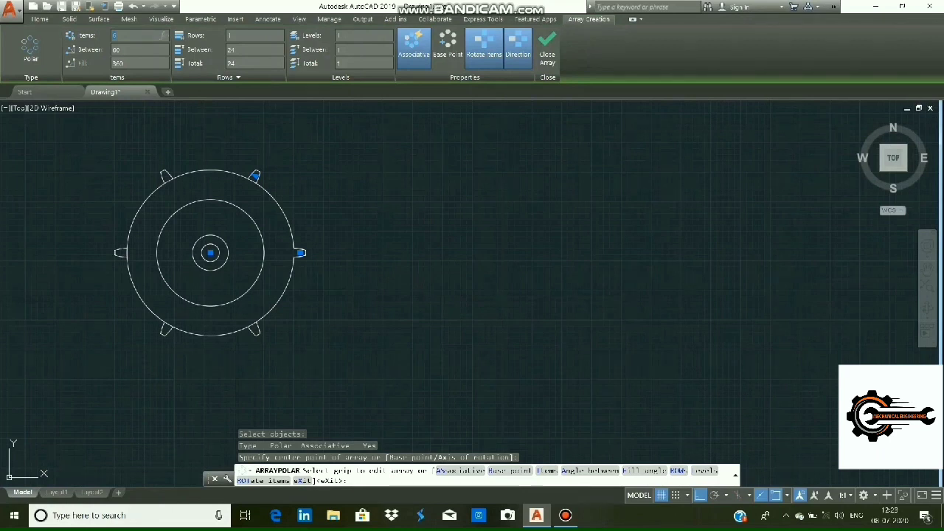
text(15)
key(Return)
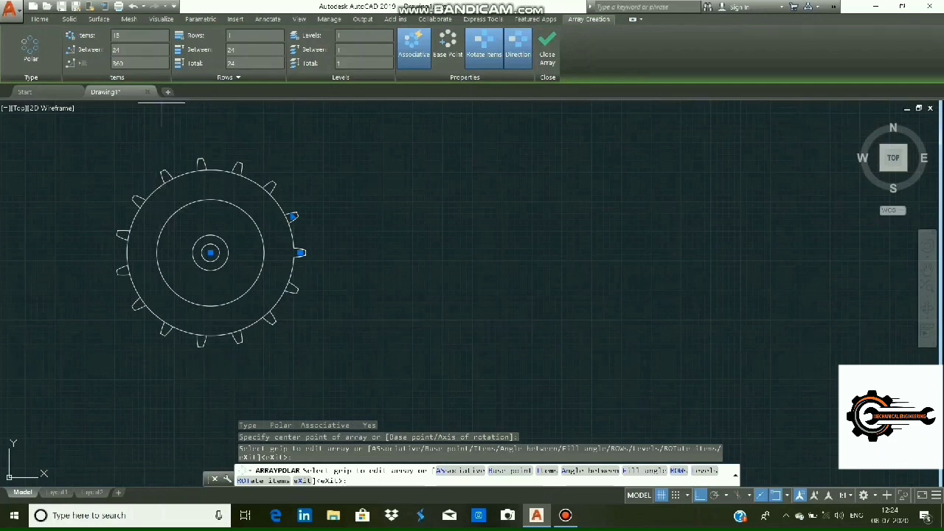
click(162, 35)
text(0)
key(Return)
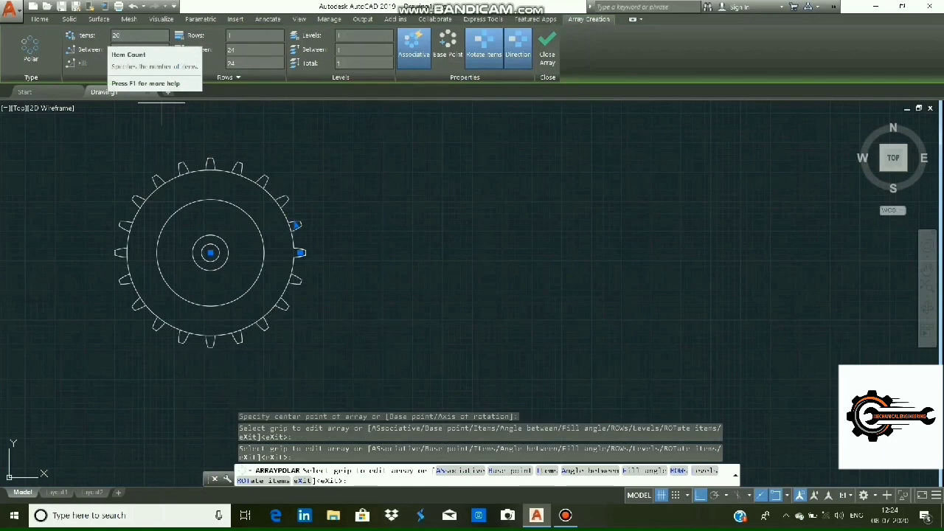
key(Return)
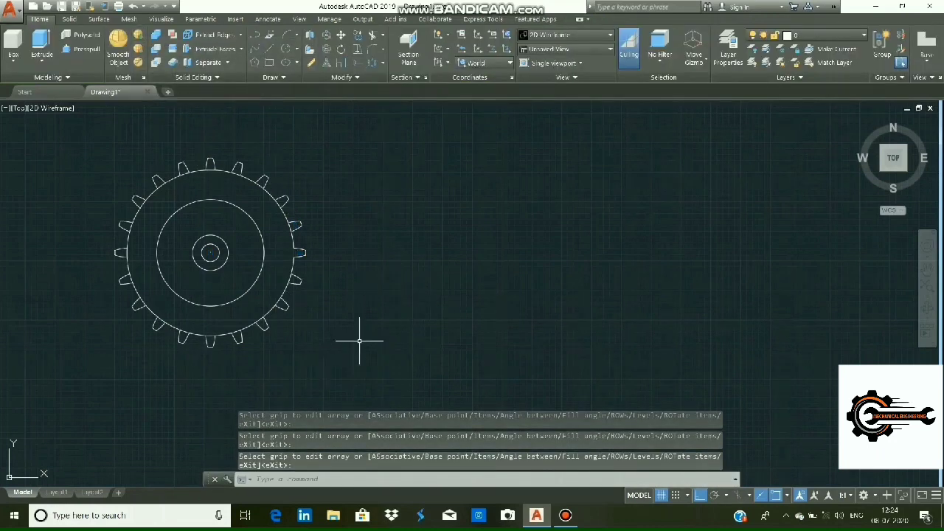
- Start TRIM and cut the rim arcs under the top and bottom teeth
key(Escape)
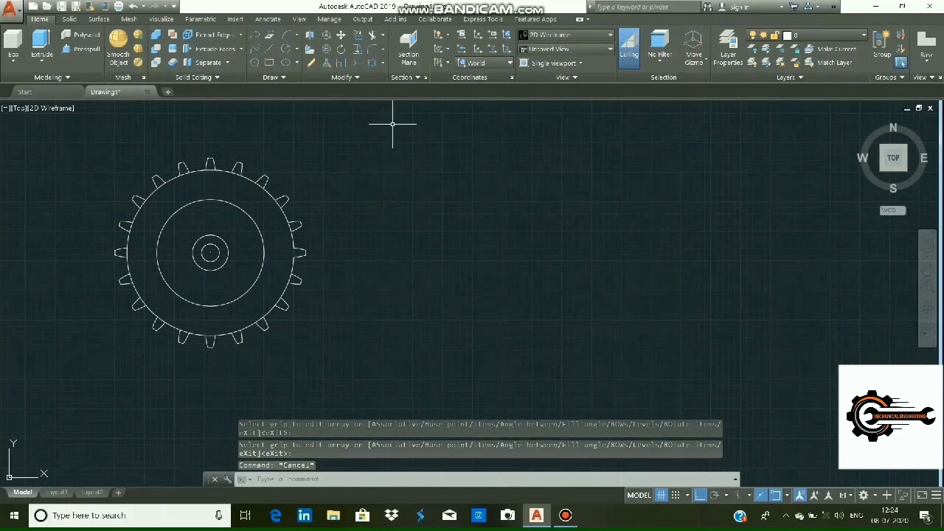
key(Escape)
scroll(329, 173, down, 3)
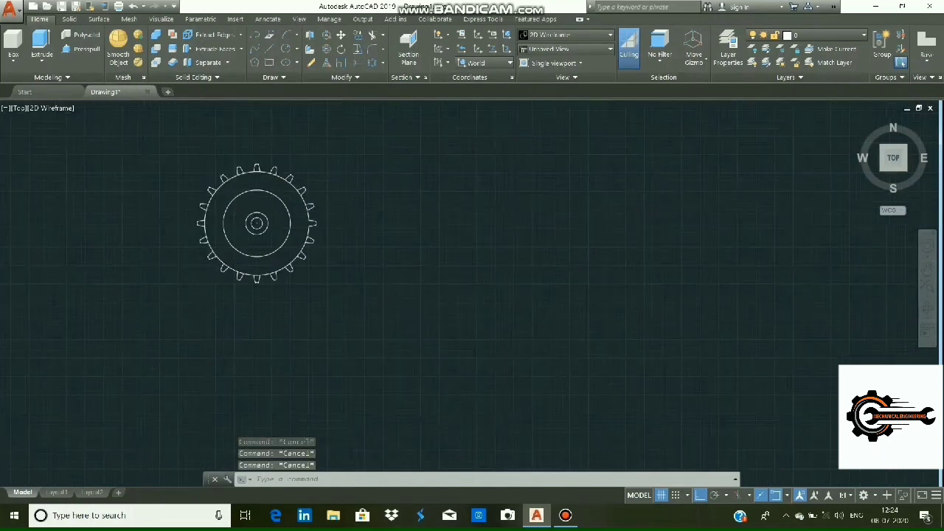
scroll(337, 180, up, 5)
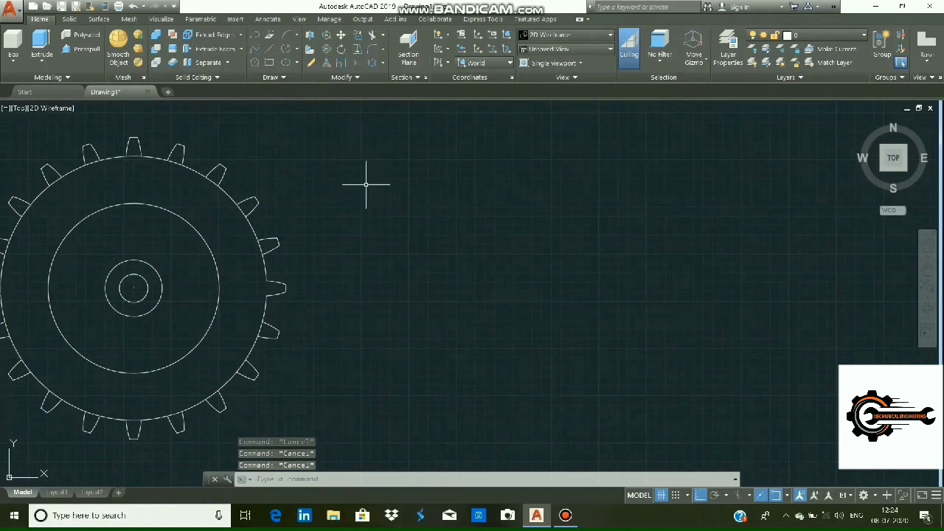
scroll(367, 194, down, 2)
text(v)
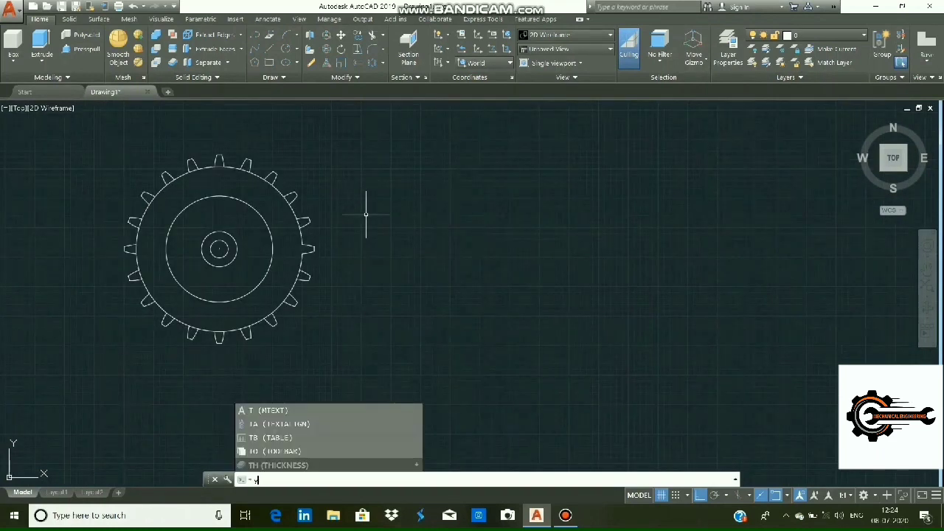
key(Escape)
key(Escape)
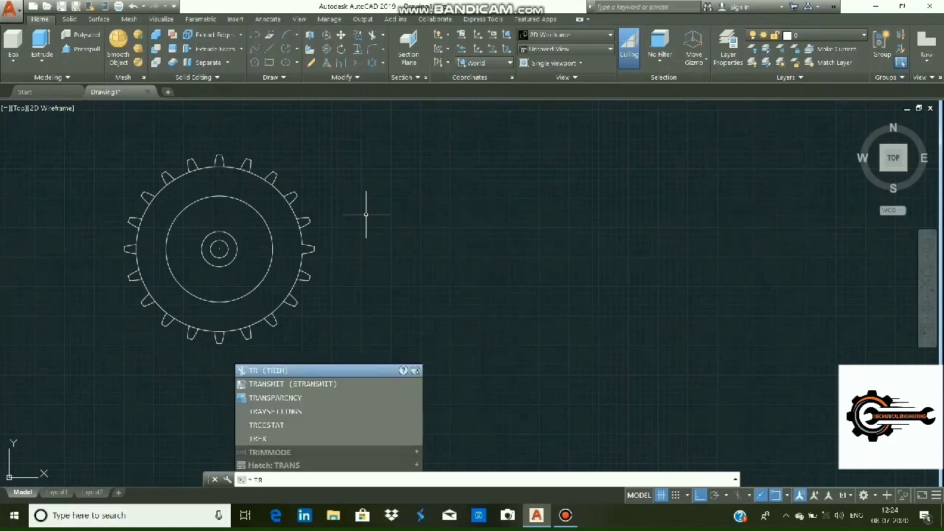
key(Return)
click(259, 207)
scroll(292, 242, up, 5)
click(313, 168)
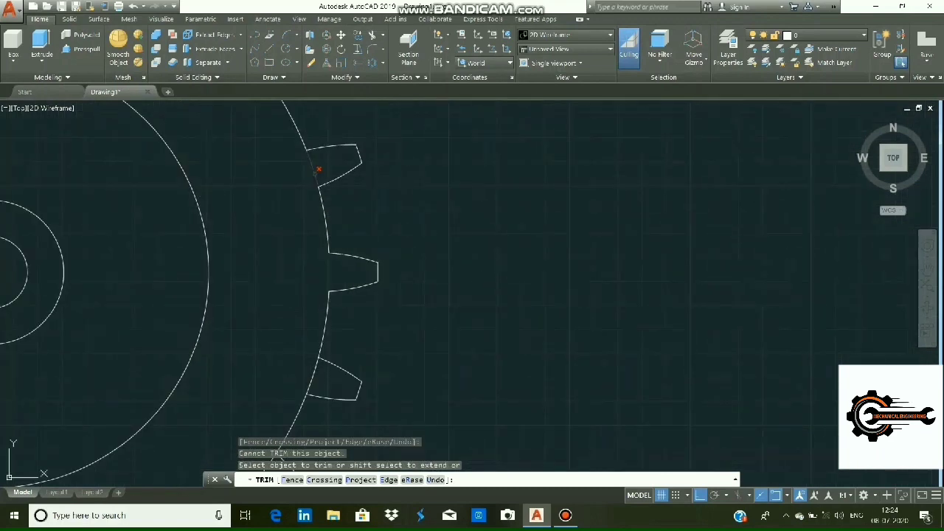
click(313, 370)
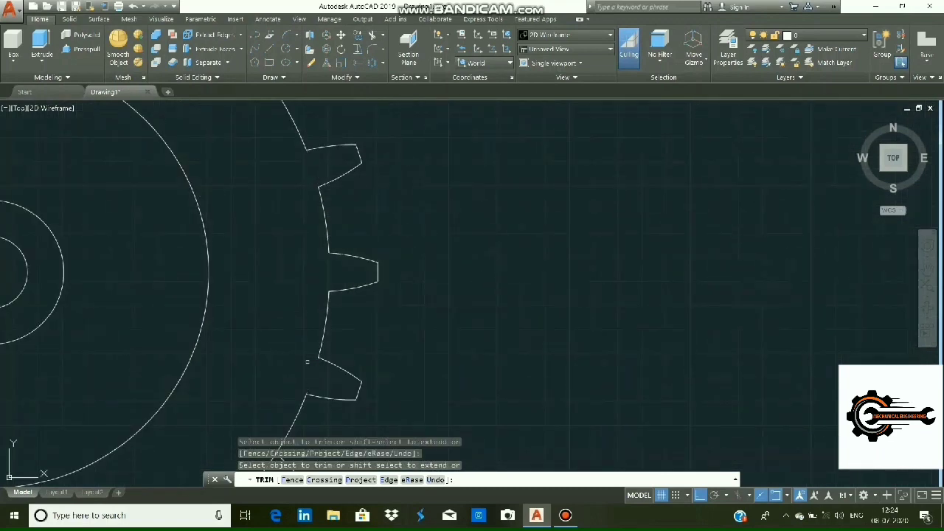
scroll(318, 347, down, 2)
click(280, 179)
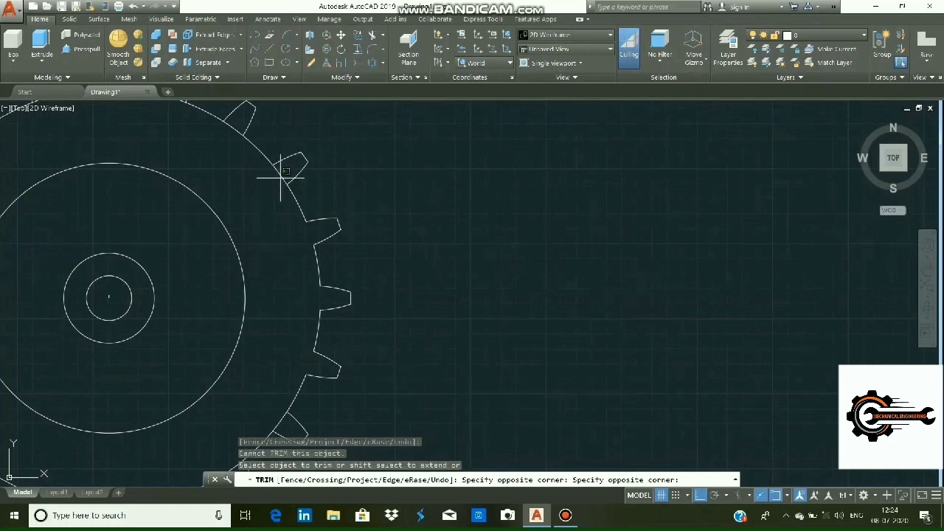
click(280, 180)
click(250, 120)
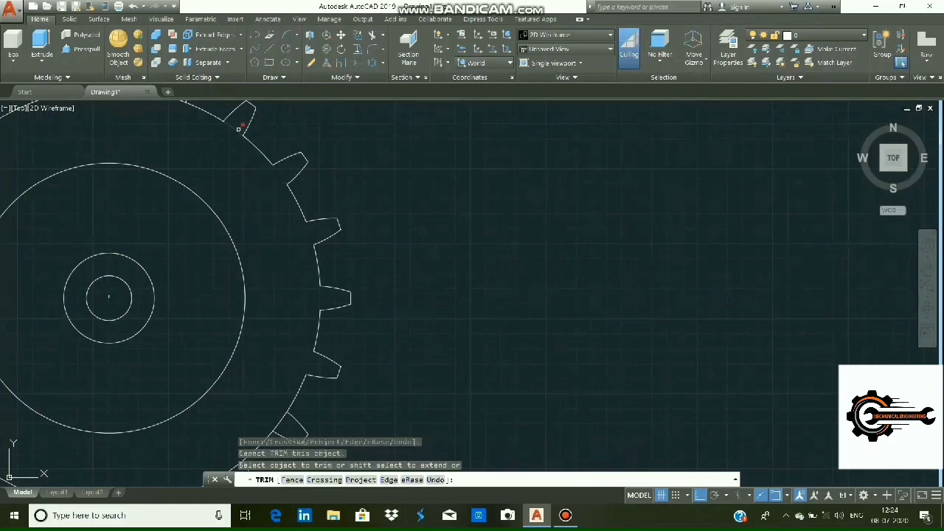
scroll(202, 133, down, 2)
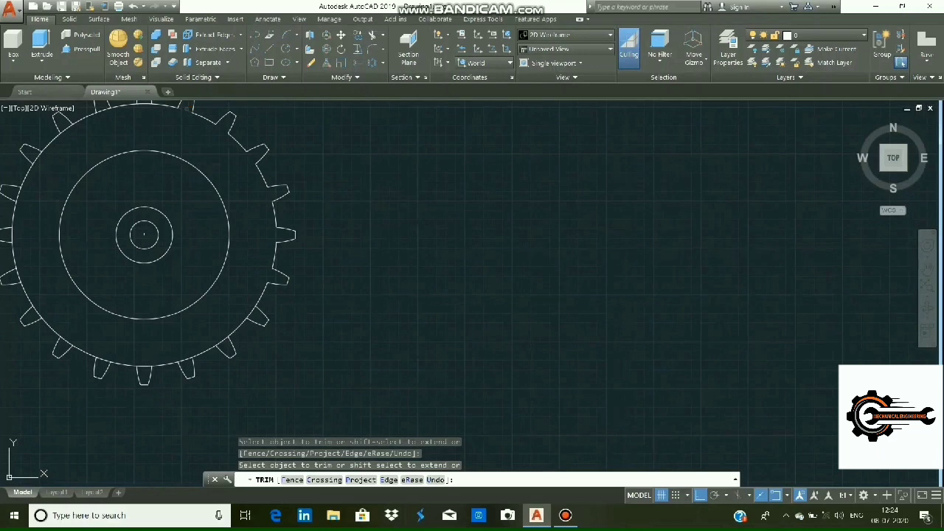
- Trim the rim arcs under the teeth along the left side of the gear
click(151, 104)
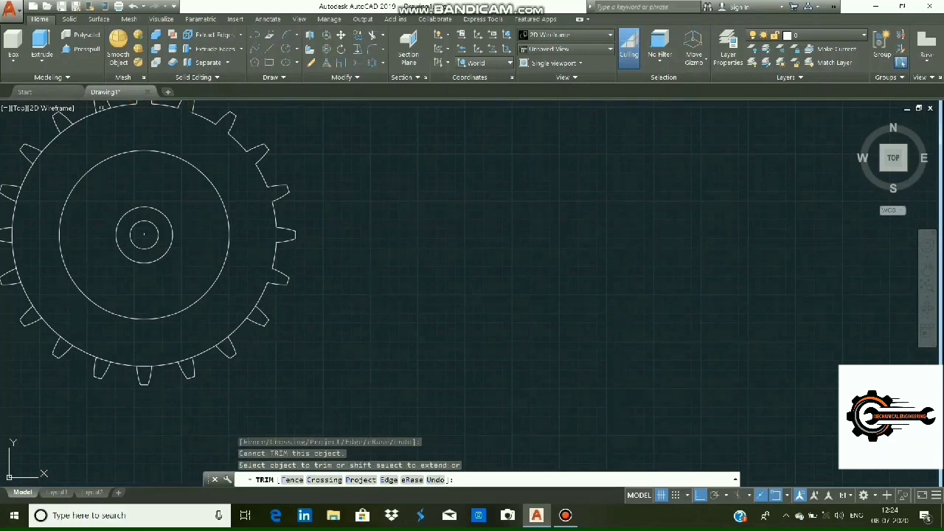
click(65, 130)
click(65, 130)
click(36, 157)
scroll(21, 217, down, 1)
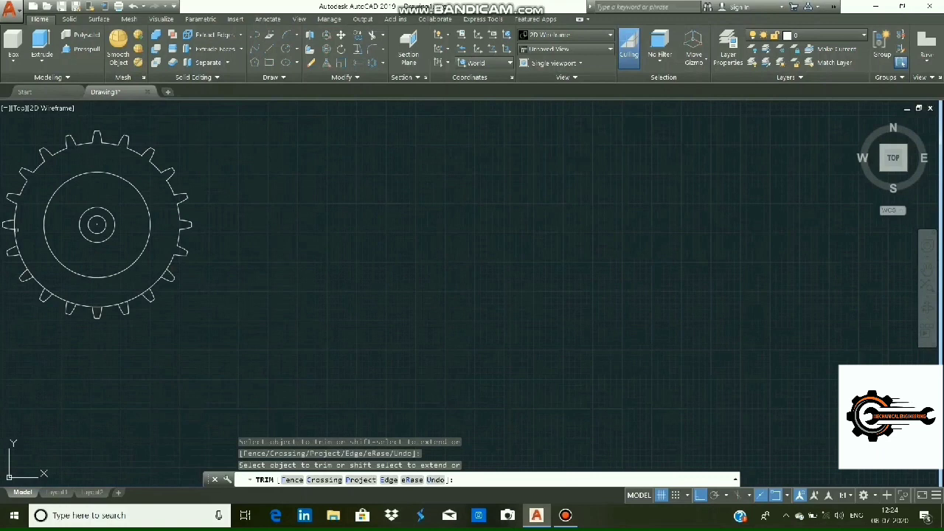
click(16, 229)
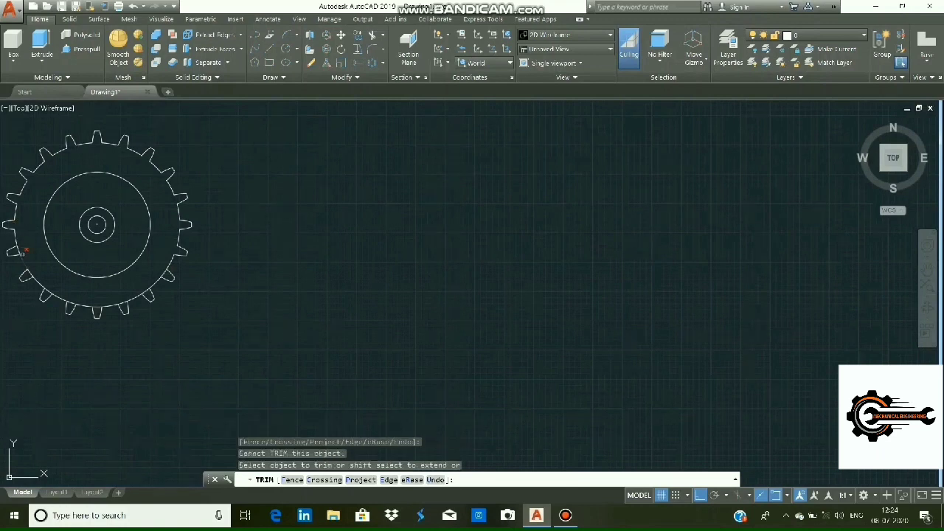
click(19, 251)
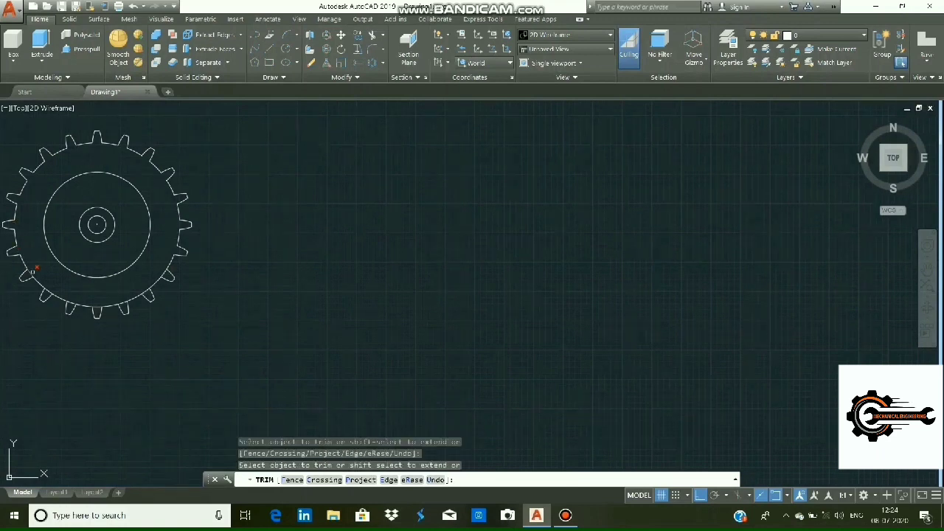
click(42, 285)
click(69, 301)
click(95, 303)
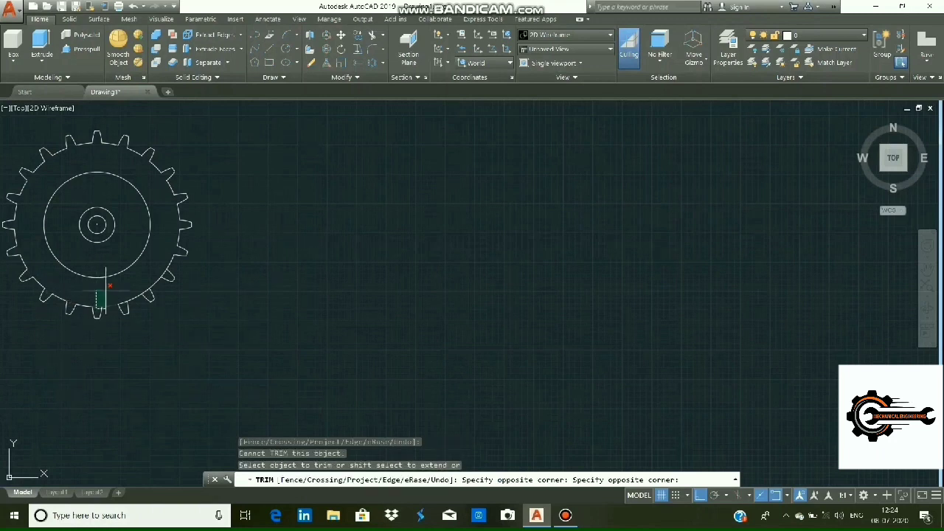
click(96, 306)
click(126, 298)
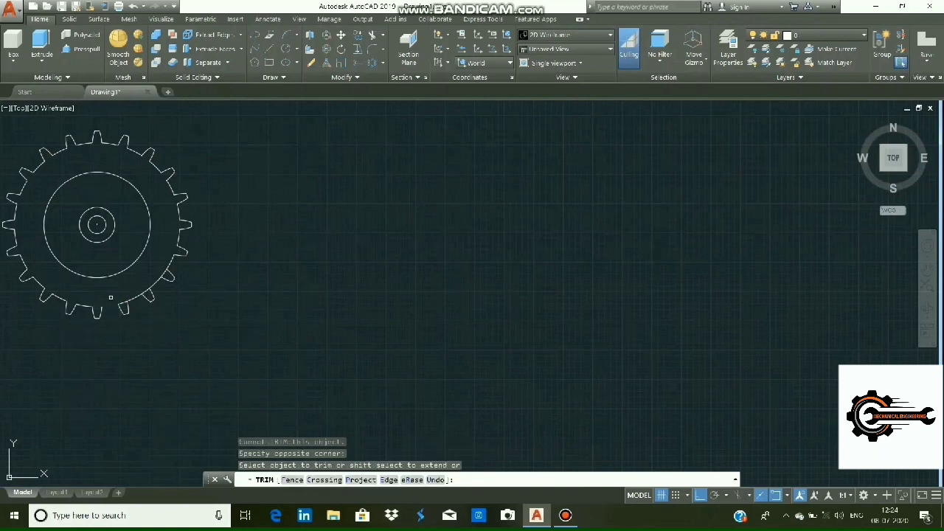
- Undo a wrong trim, then cut the remaining rim arcs under the bottom and right teeth
key(ctrl+z)
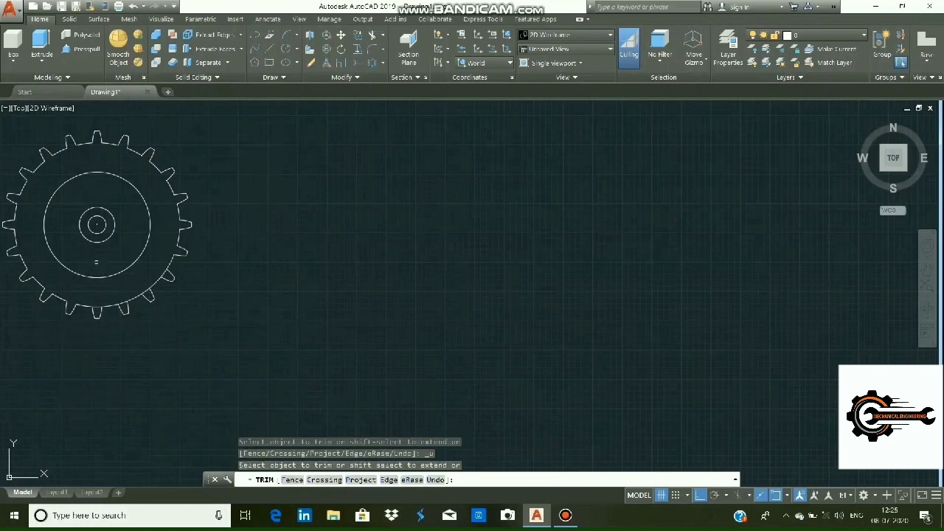
click(115, 280)
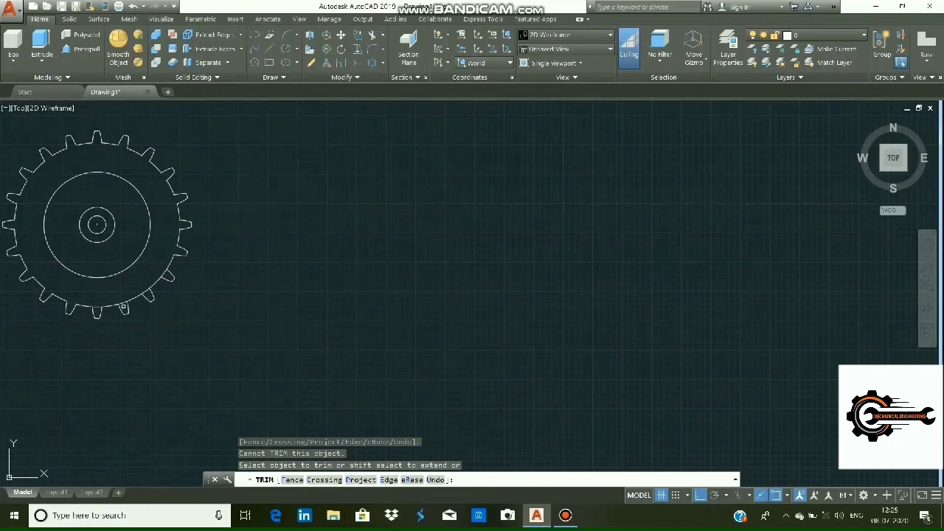
click(124, 301)
click(168, 274)
click(164, 258)
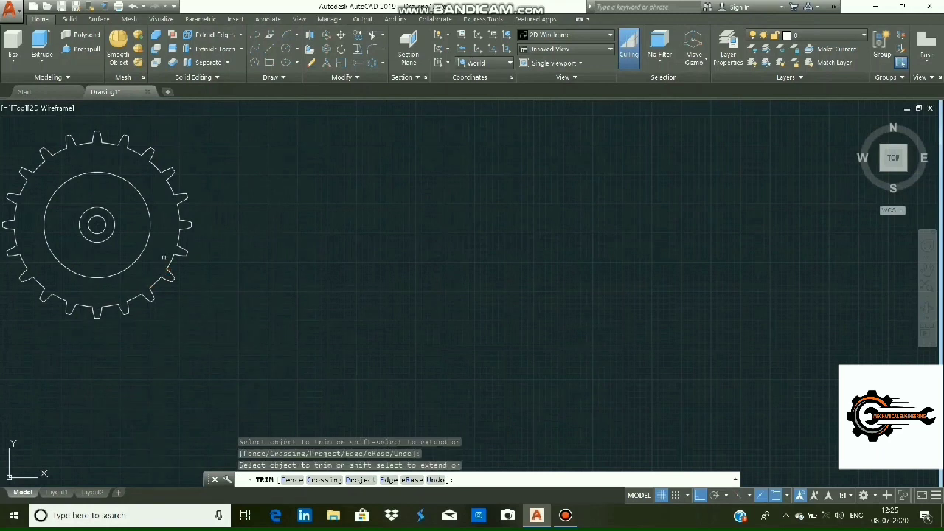
click(183, 186)
scroll(371, 214, up, 2)
key(Escape)
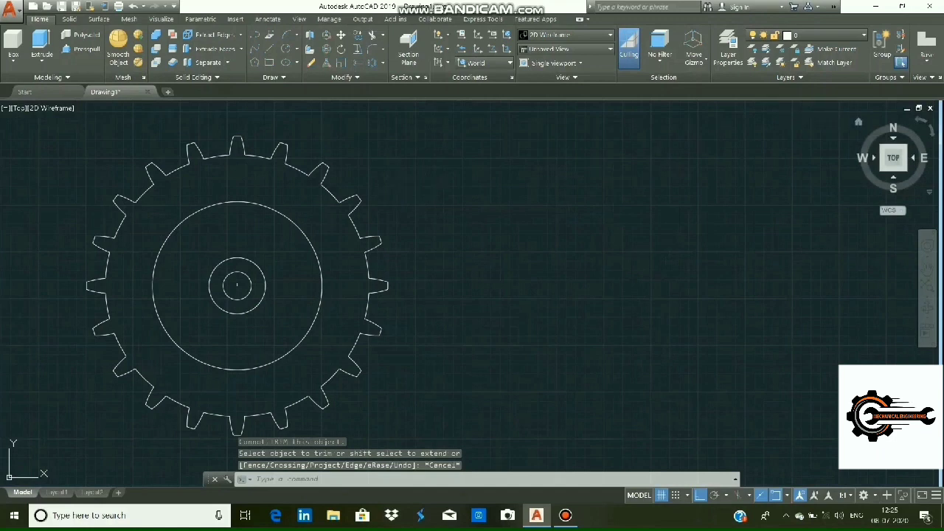
shift+middle_drag(151, 189, 152, 120)
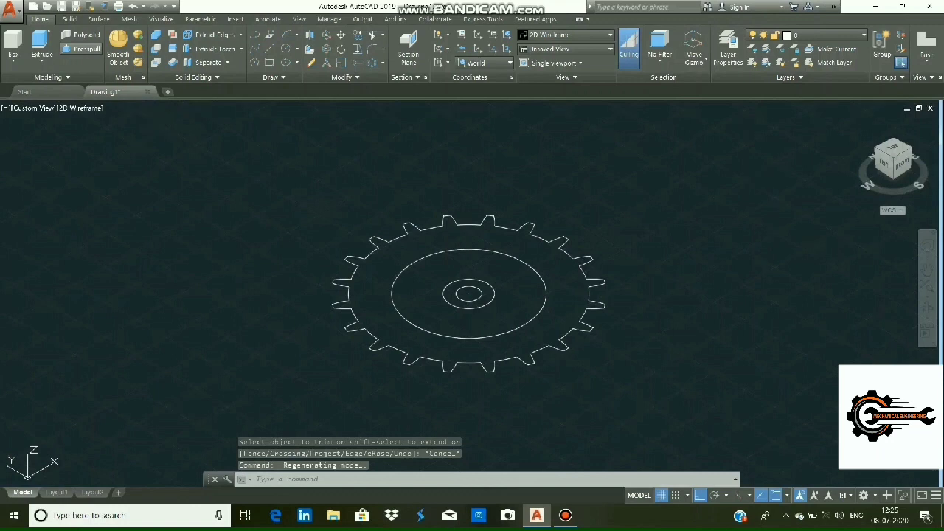
- Attempt a press-pull on the gear area, then undo and cancel it
click(82, 49)
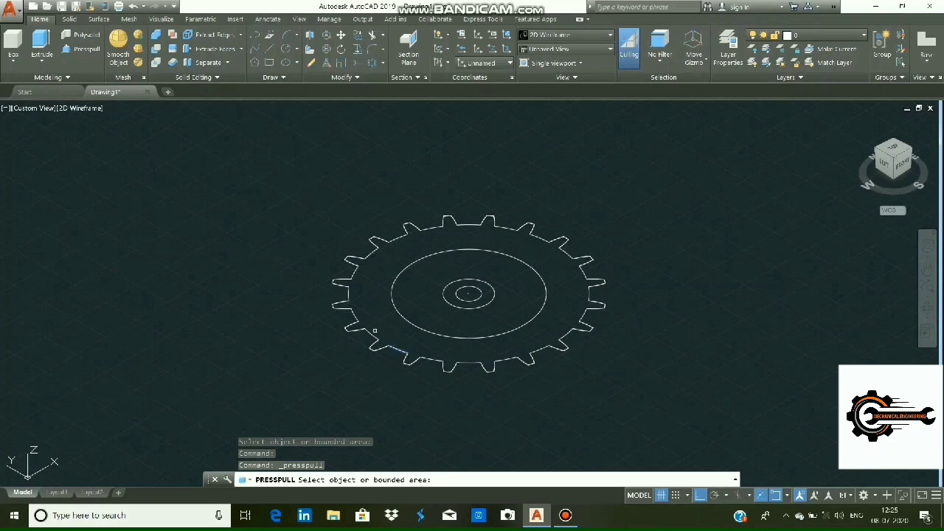
click(374, 332)
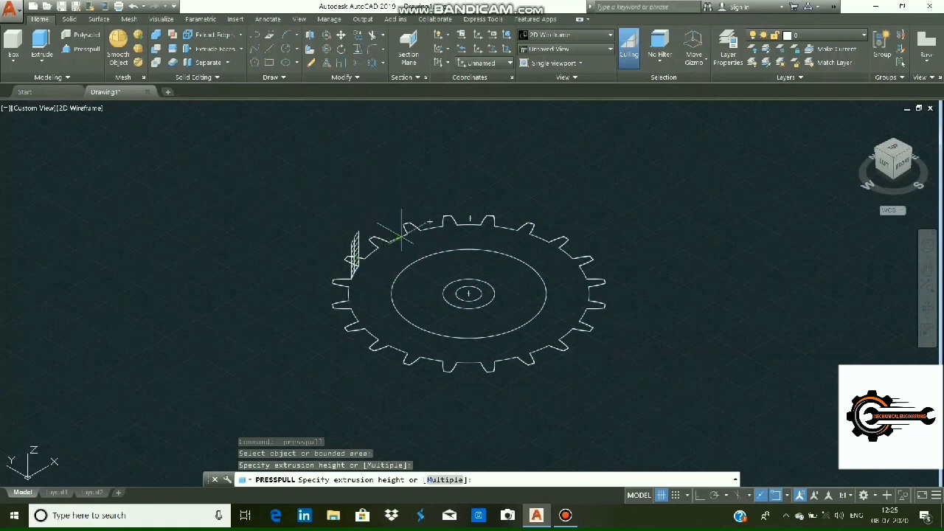
key(ctrl+z)
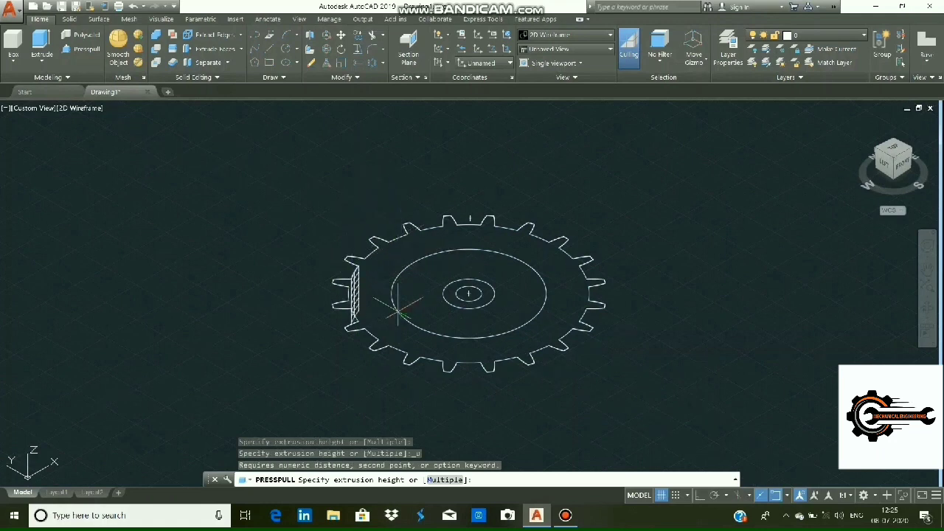
key(Escape)
- Start extruding the whole gear profile, cancel it, and expand the Draw panel slide-out
click(41, 44)
mouse_move(276, 140)
mouse_down()
mouse_move(377, 369)
mouse_move(695, 182)
mouse_up()
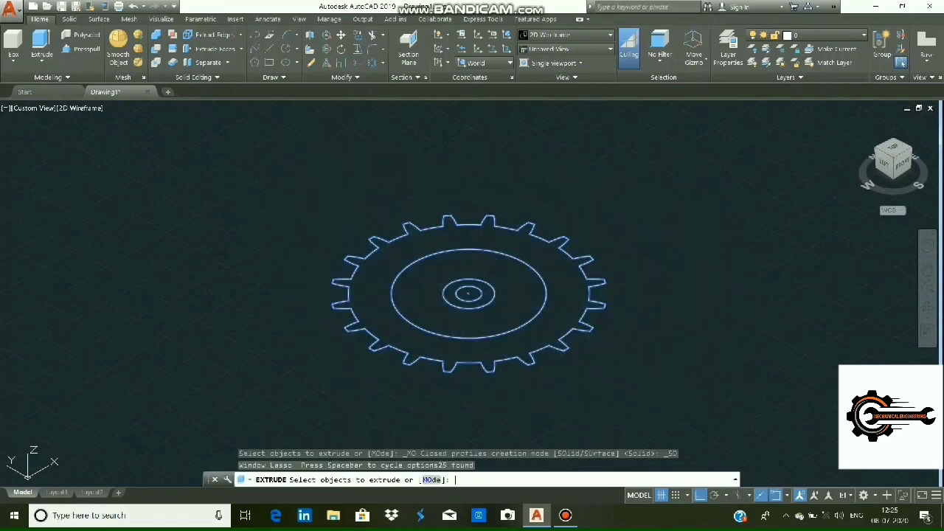
key(Return)
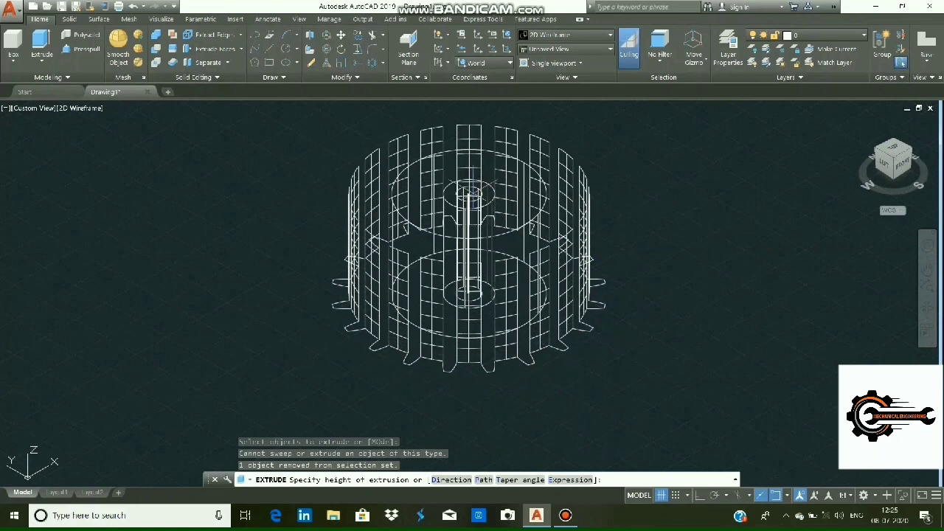
key(ctrl+z)
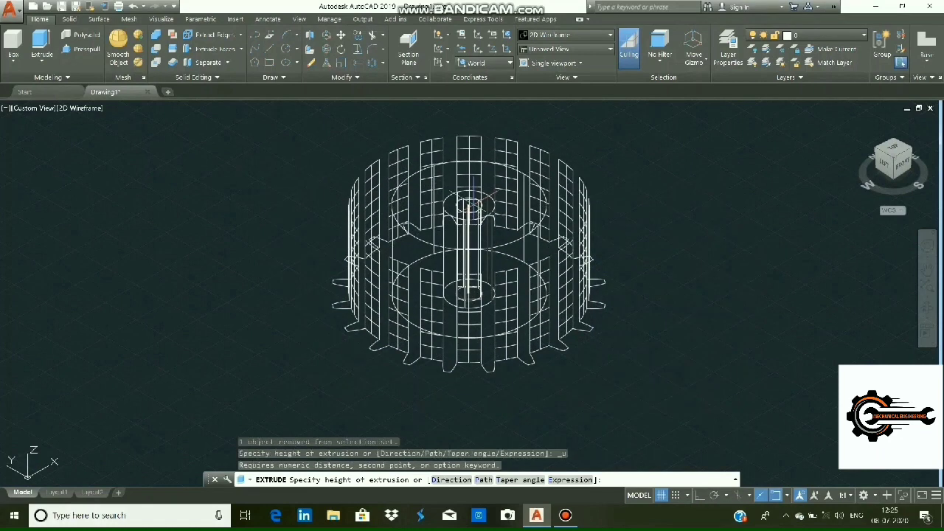
key(Escape)
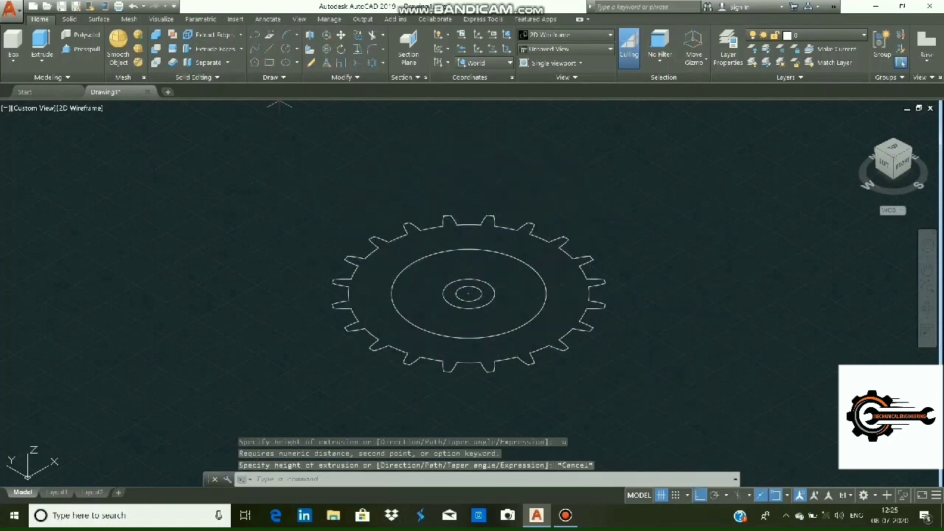
click(273, 77)
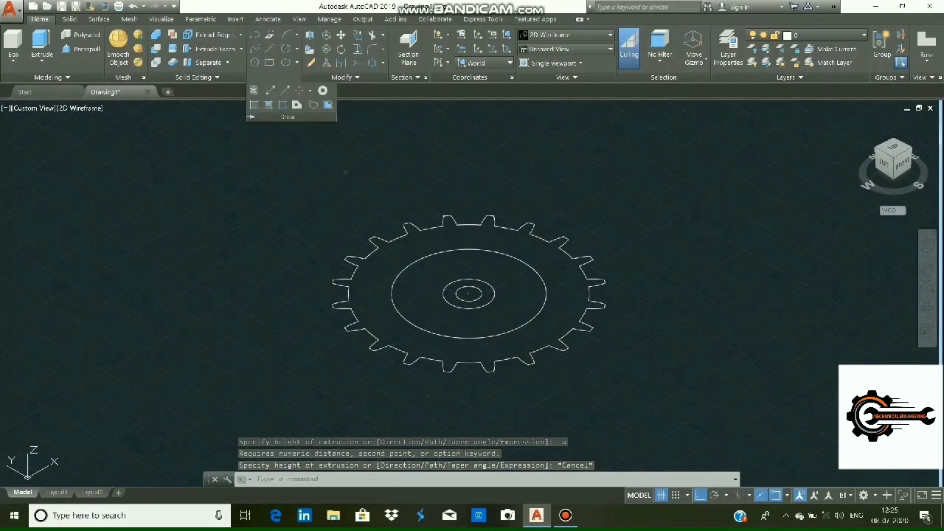
- Convert the gear profile's three closed loops into regions
click(297, 104)
mouse_move(396, 213)
mouse_down()
mouse_move(521, 118)
mouse_move(469, 216)
mouse_up()
key(Return)
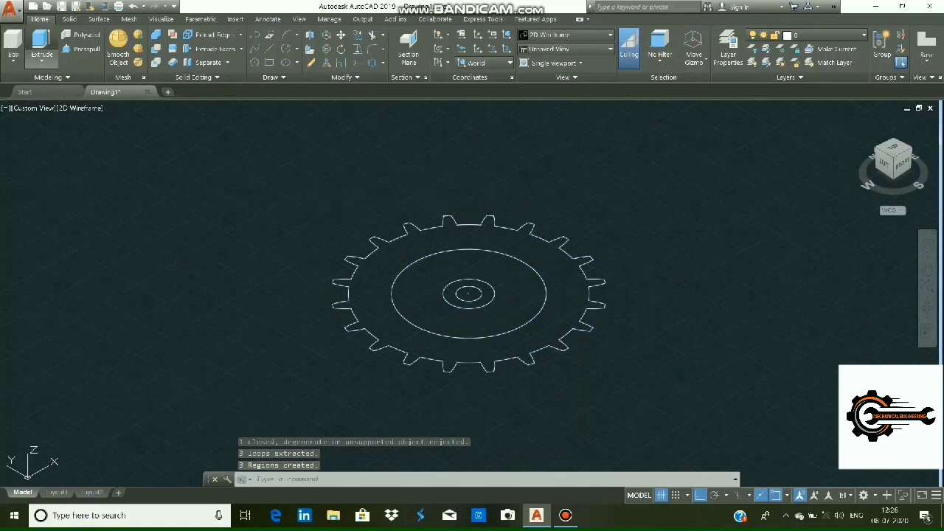
- Press-pull inside the large circle, then set the visual style to Shades of Gray
click(42, 46)
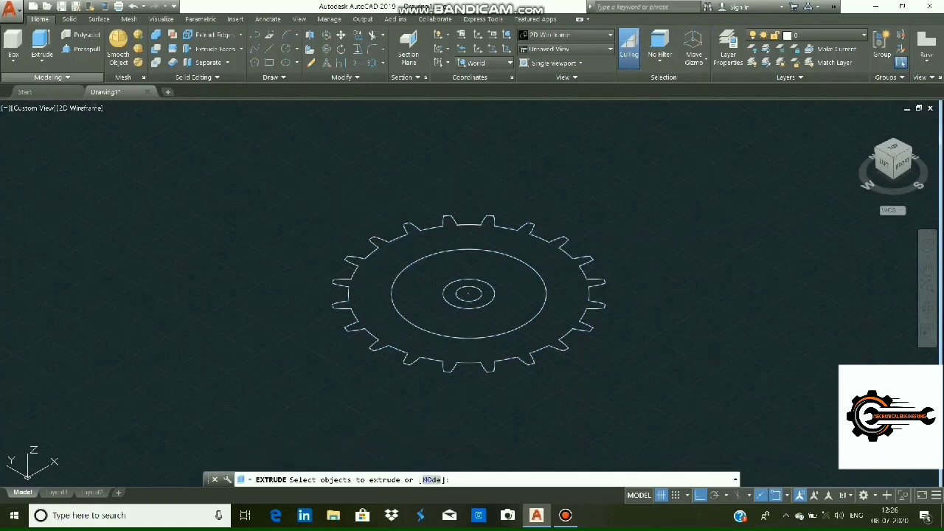
click(81, 49)
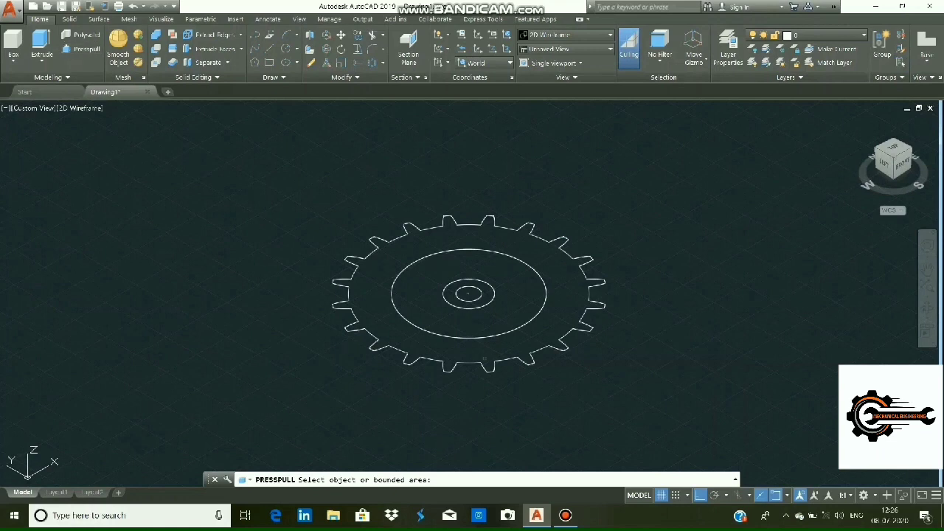
click(390, 185)
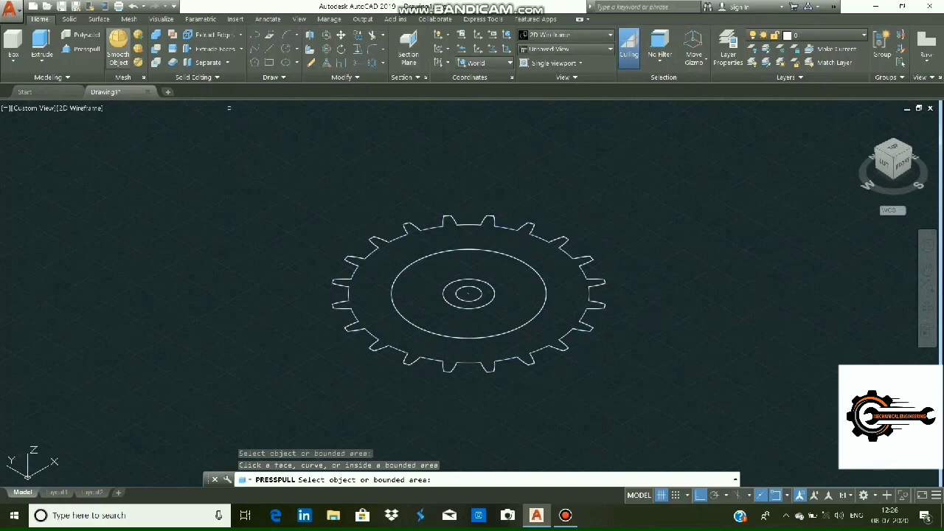
click(82, 49)
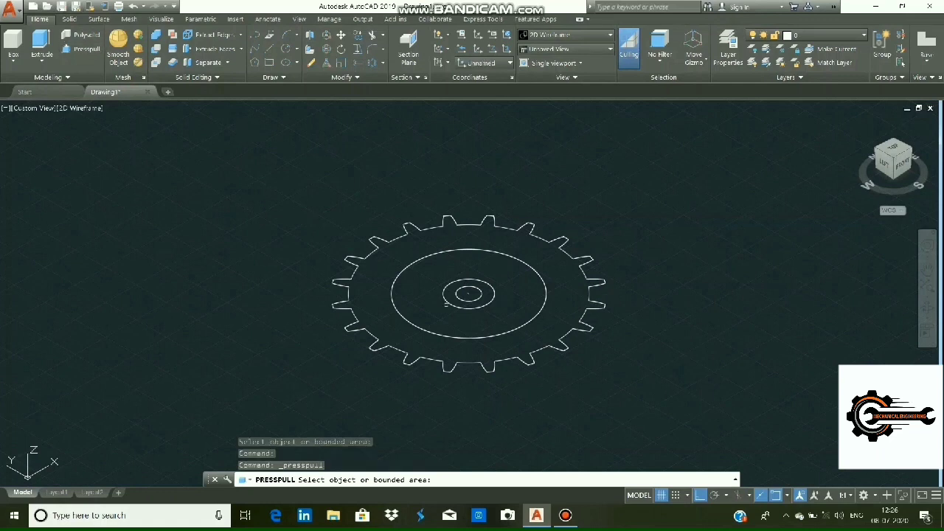
click(453, 329)
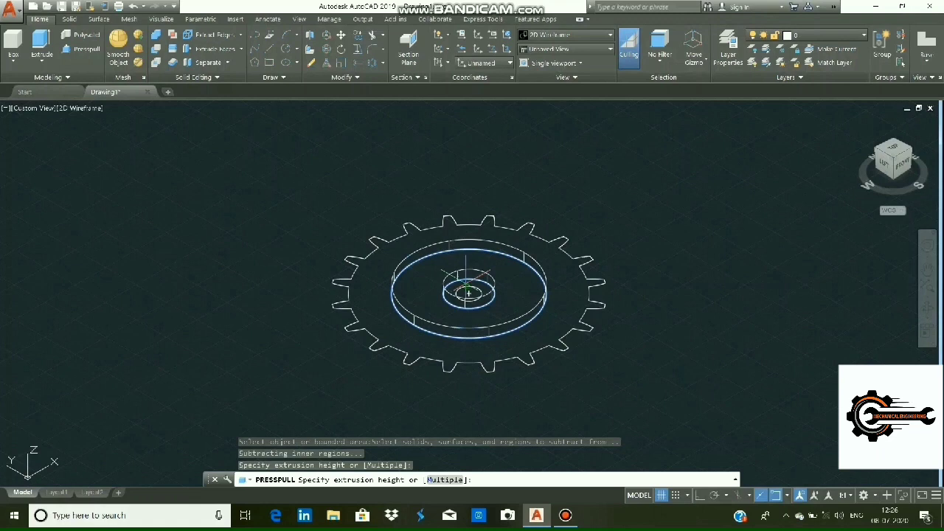
key(Escape)
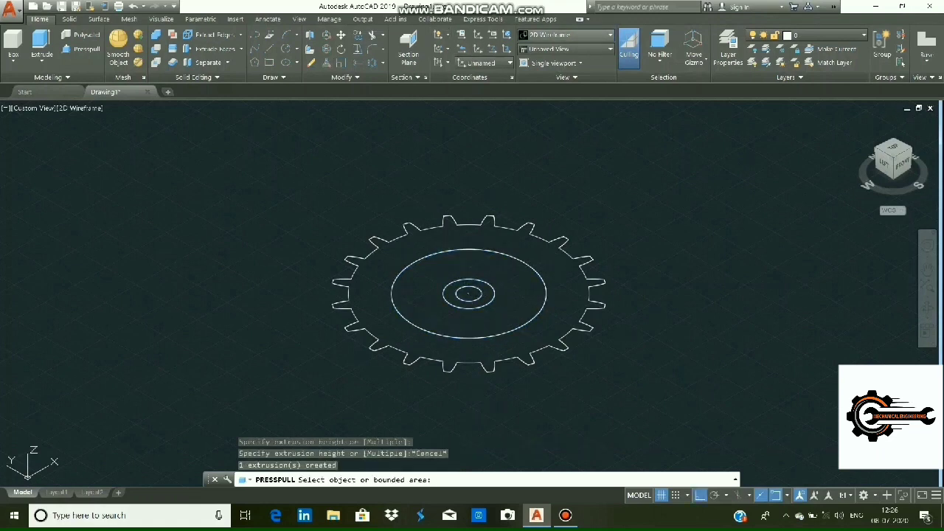
click(567, 34)
click(641, 99)
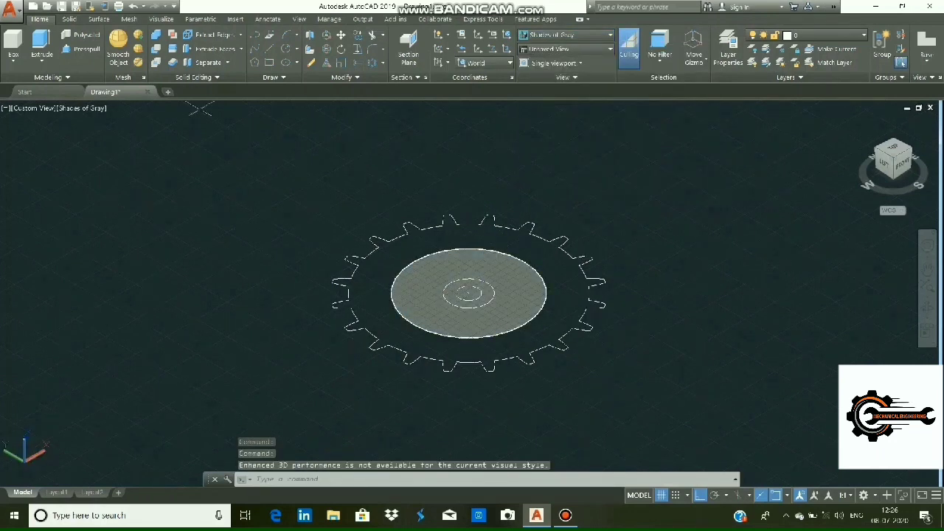
- Press-pull the toothed ring region up 40 units
click(42, 59)
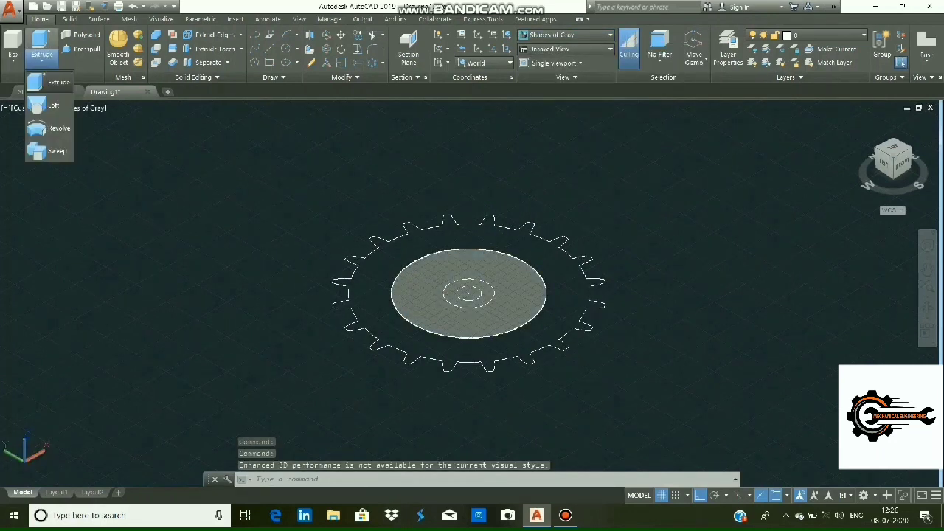
click(81, 49)
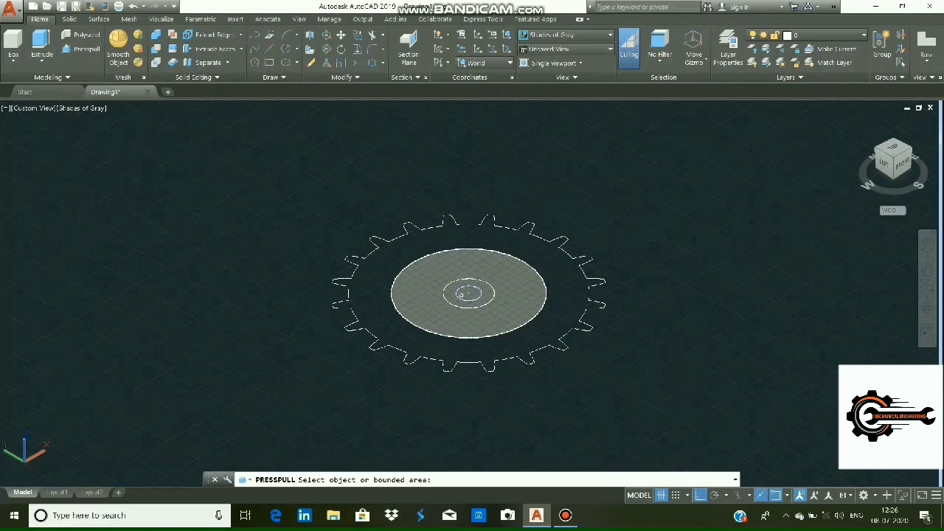
click(464, 314)
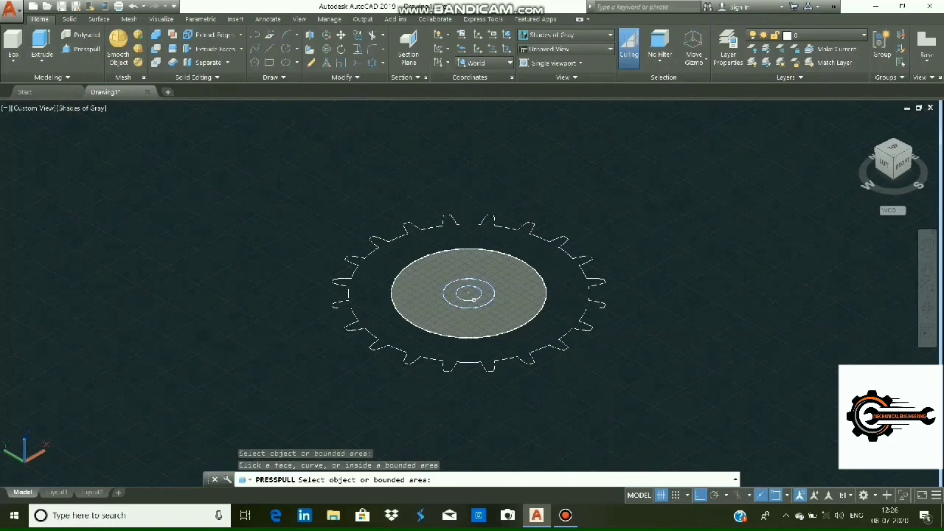
key(Escape)
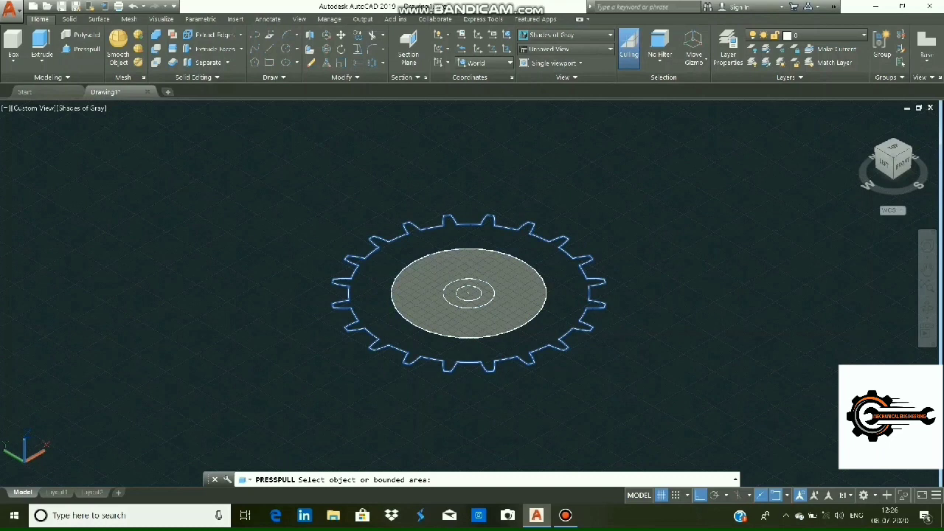
click(369, 317)
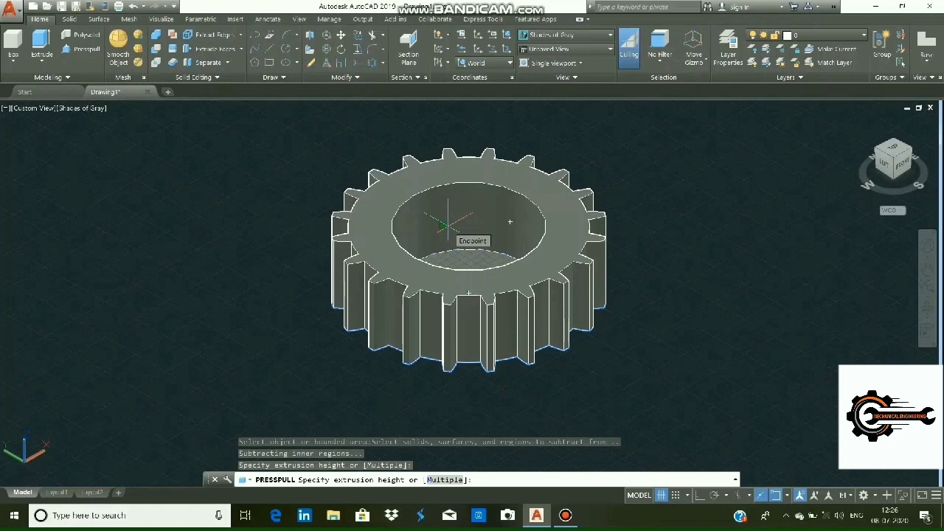
text(40)
key(Return)
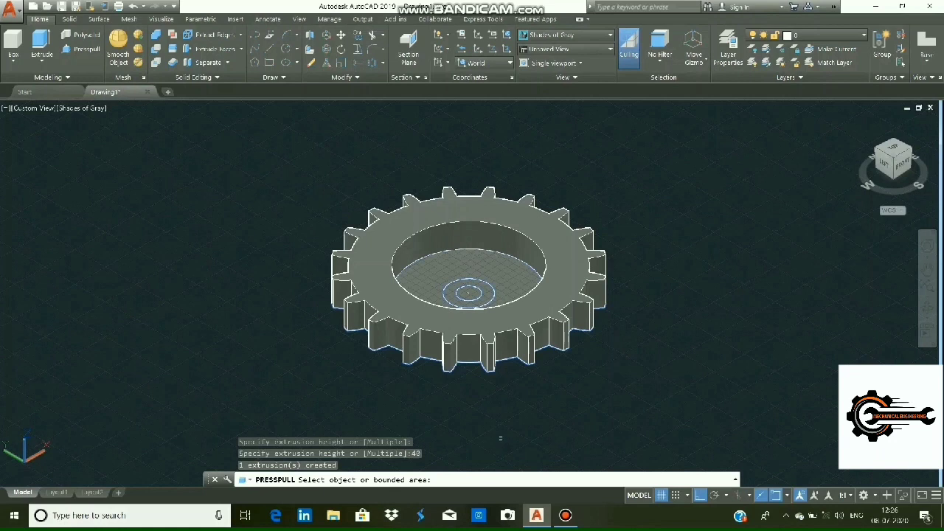
click(82, 48)
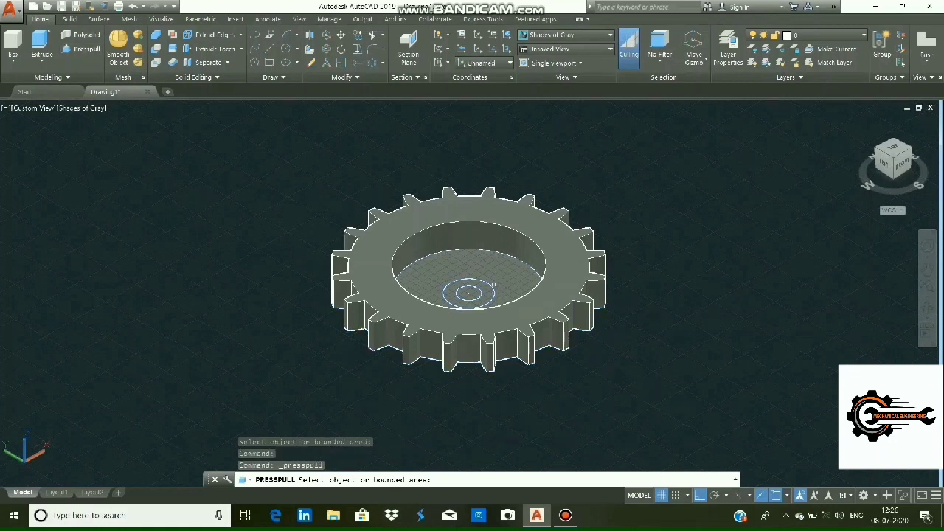
- Press-pull the inner disc and the hub circle 40 units each, viewing from above
click(506, 273)
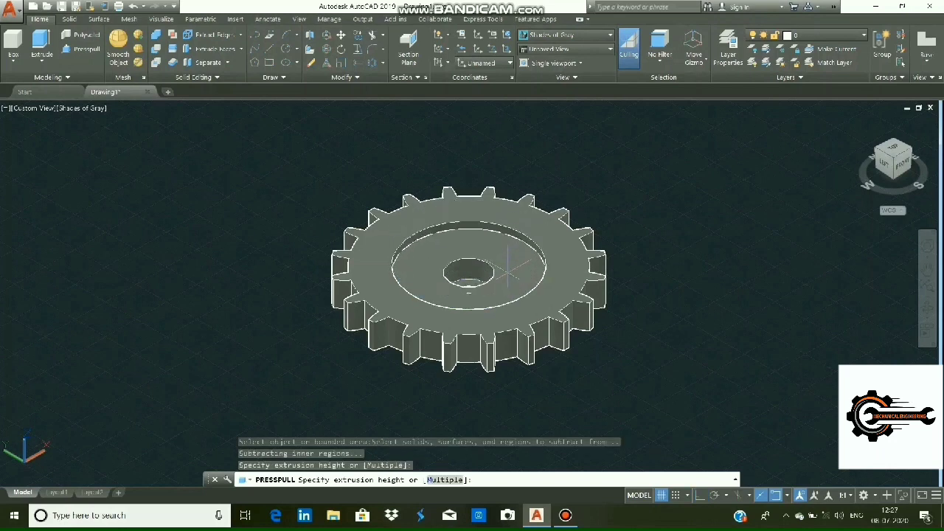
text(40)
key(Return)
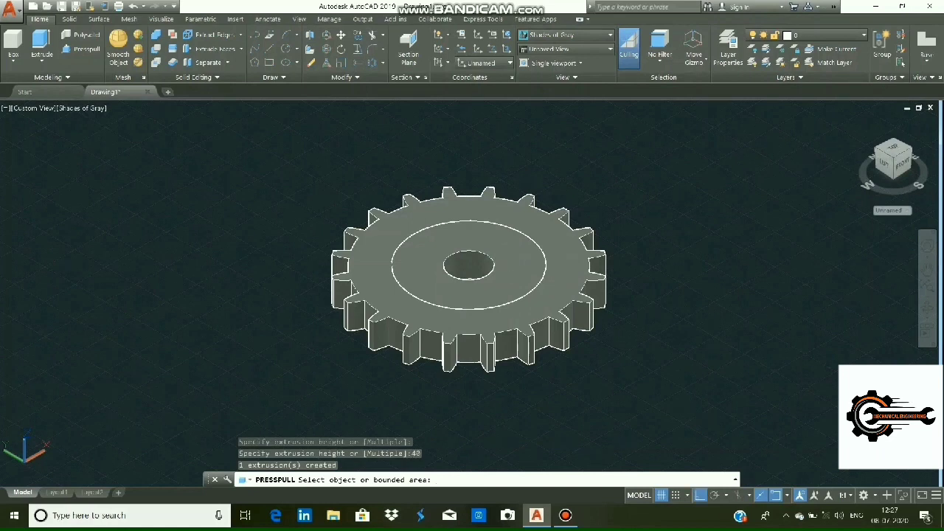
shift+middle_drag(479, 269, 468, 278)
click(81, 49)
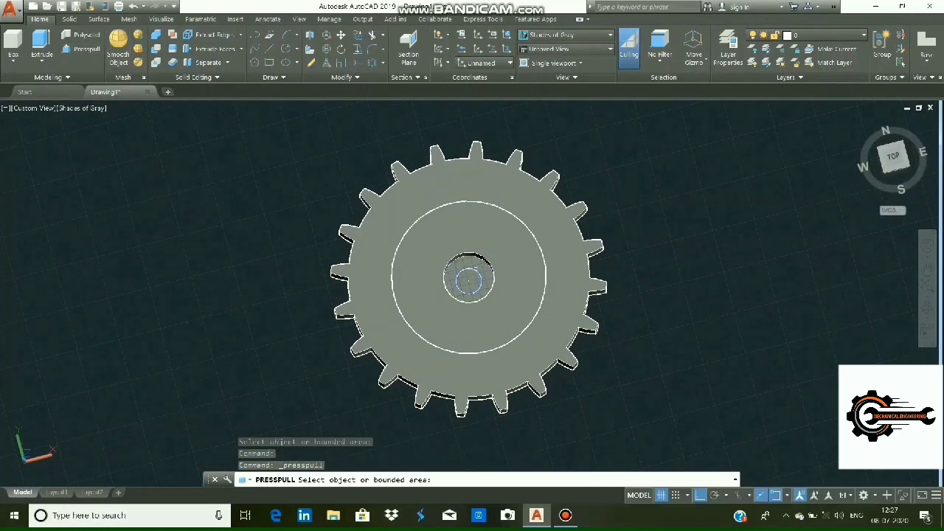
click(469, 277)
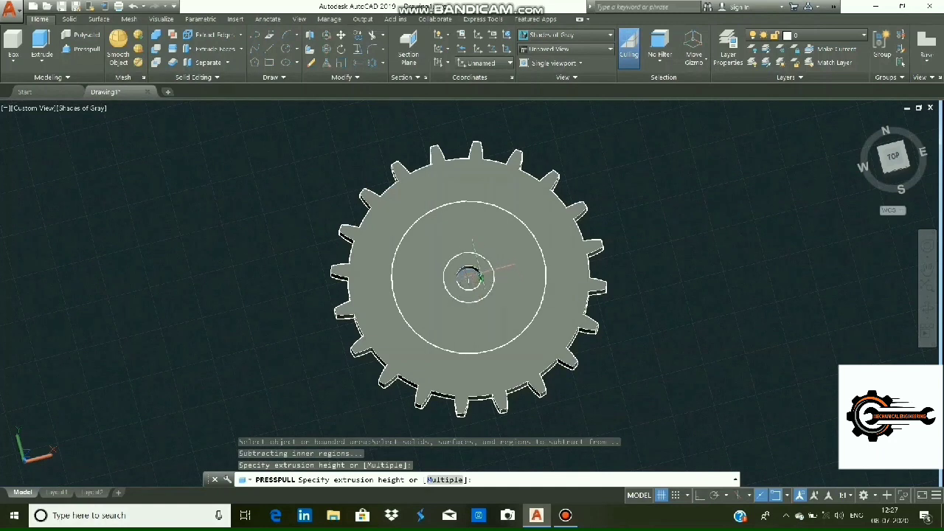
text(40)
key(Return)
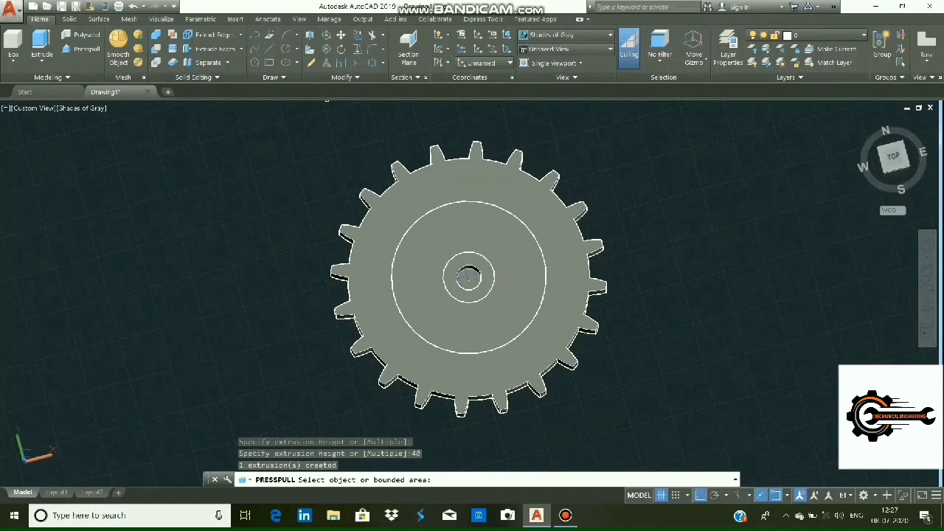
- Press-pull the central bore area 43 units
key(Return)
key(Return)
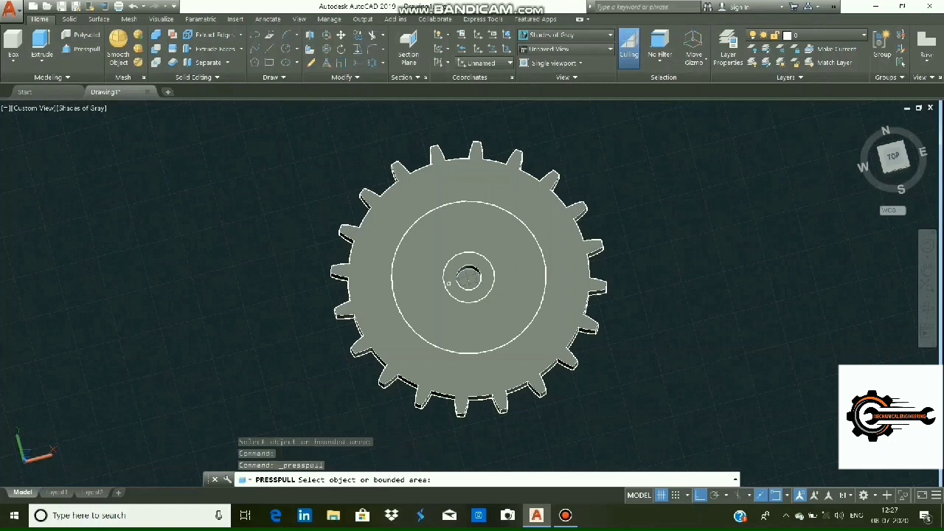
click(469, 279)
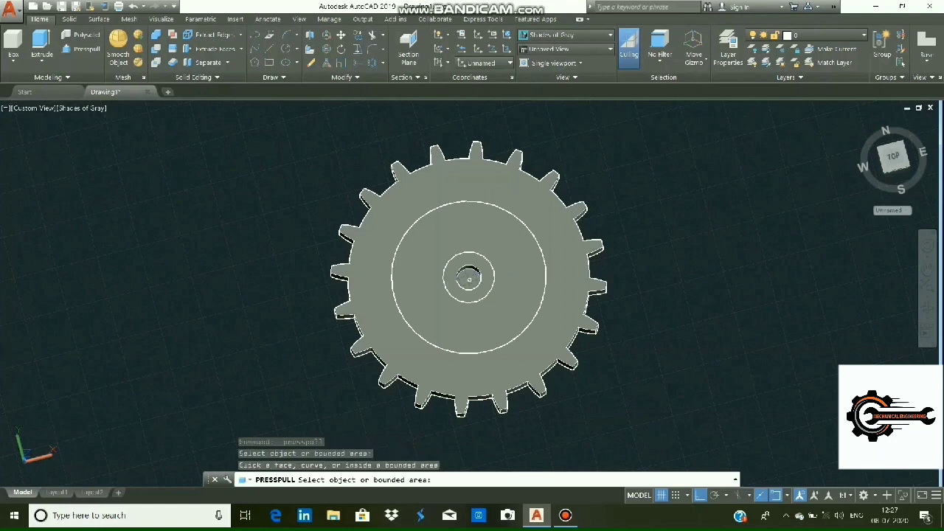
click(469, 278)
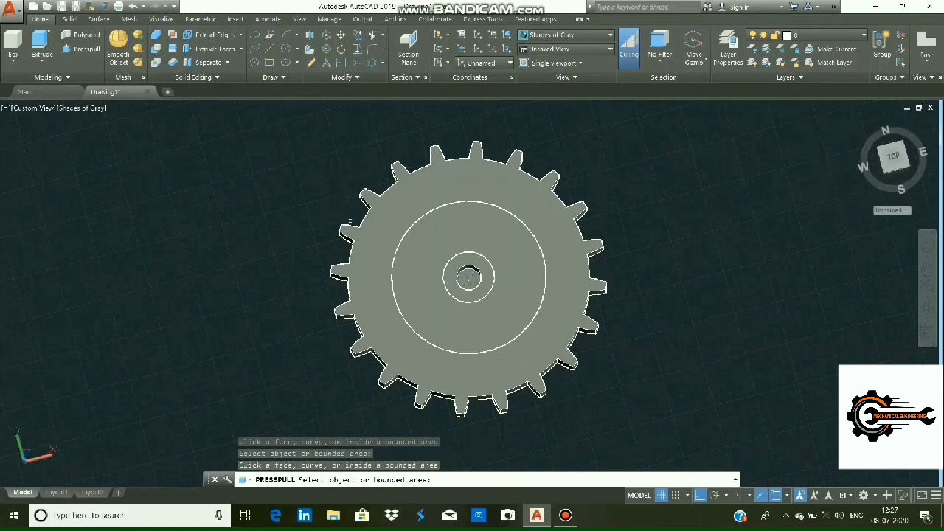
key(Return)
key(Return)
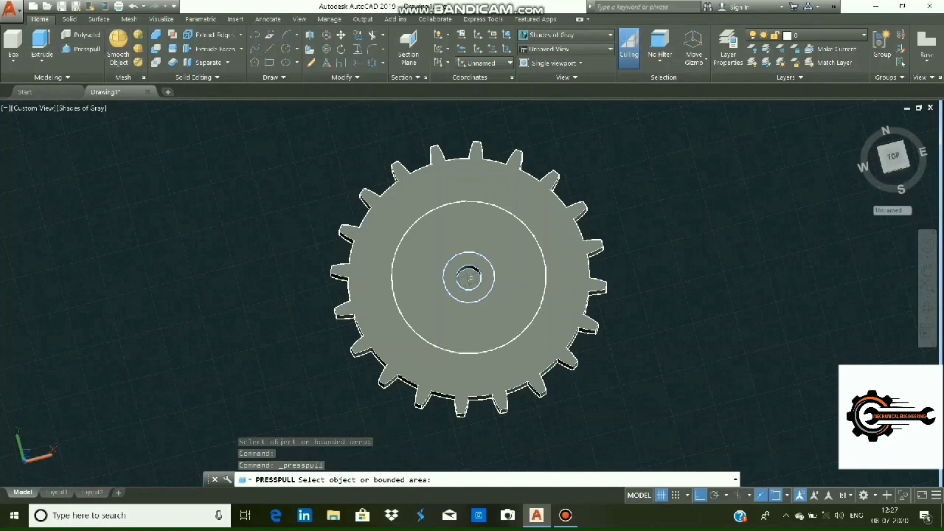
scroll(469, 277, up, 3)
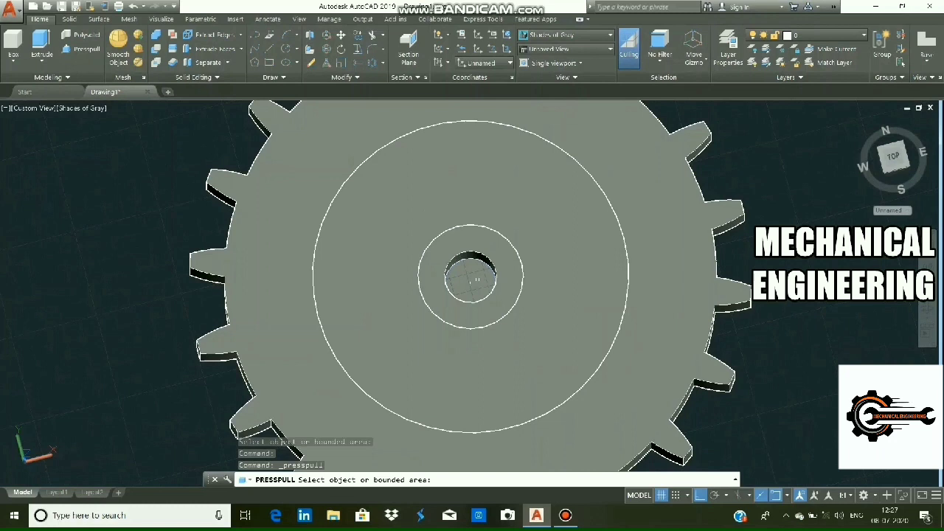
click(469, 279)
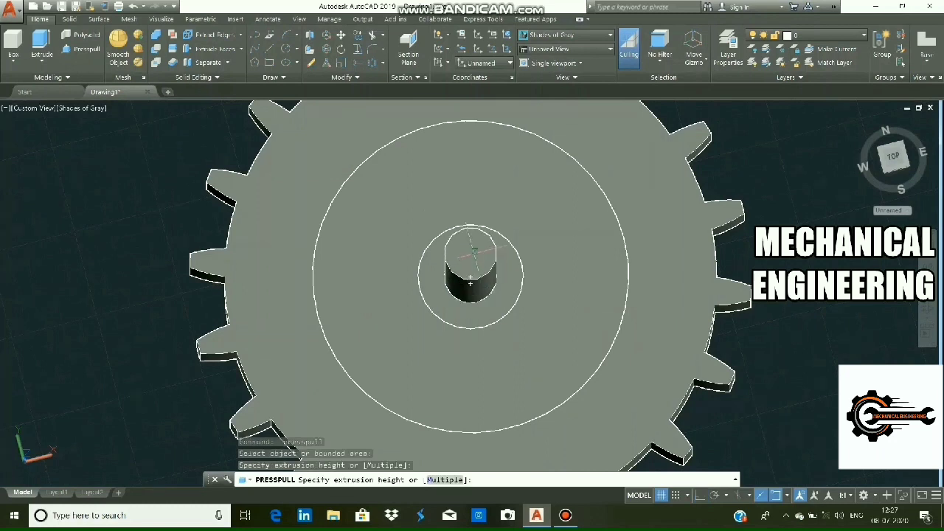
text(43)
key(Return)
scroll(470, 278, down, 3)
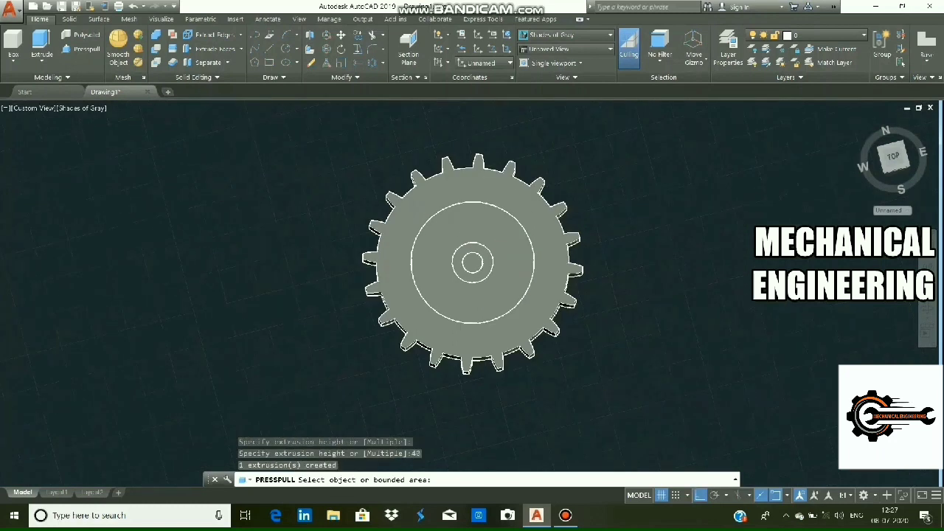
scroll(470, 279, down, 3)
shift+middle_drag(472, 265, 474, 258)
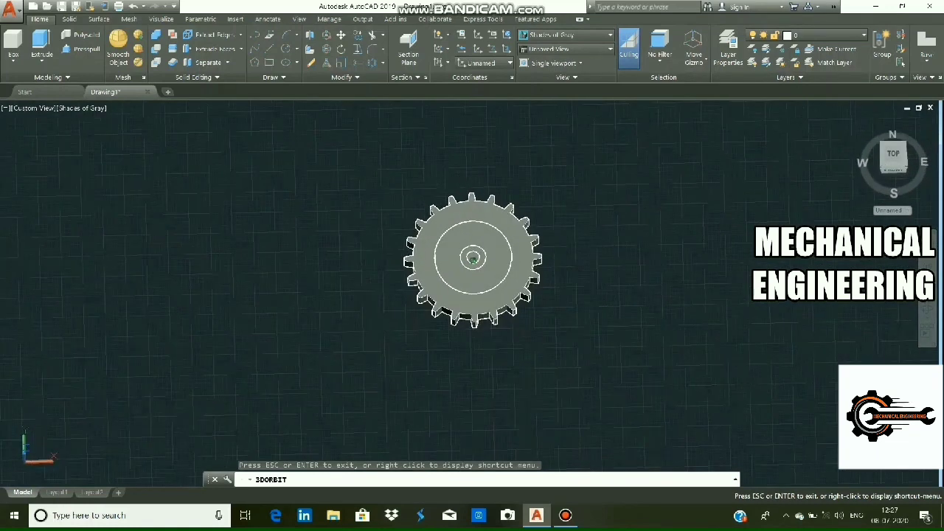